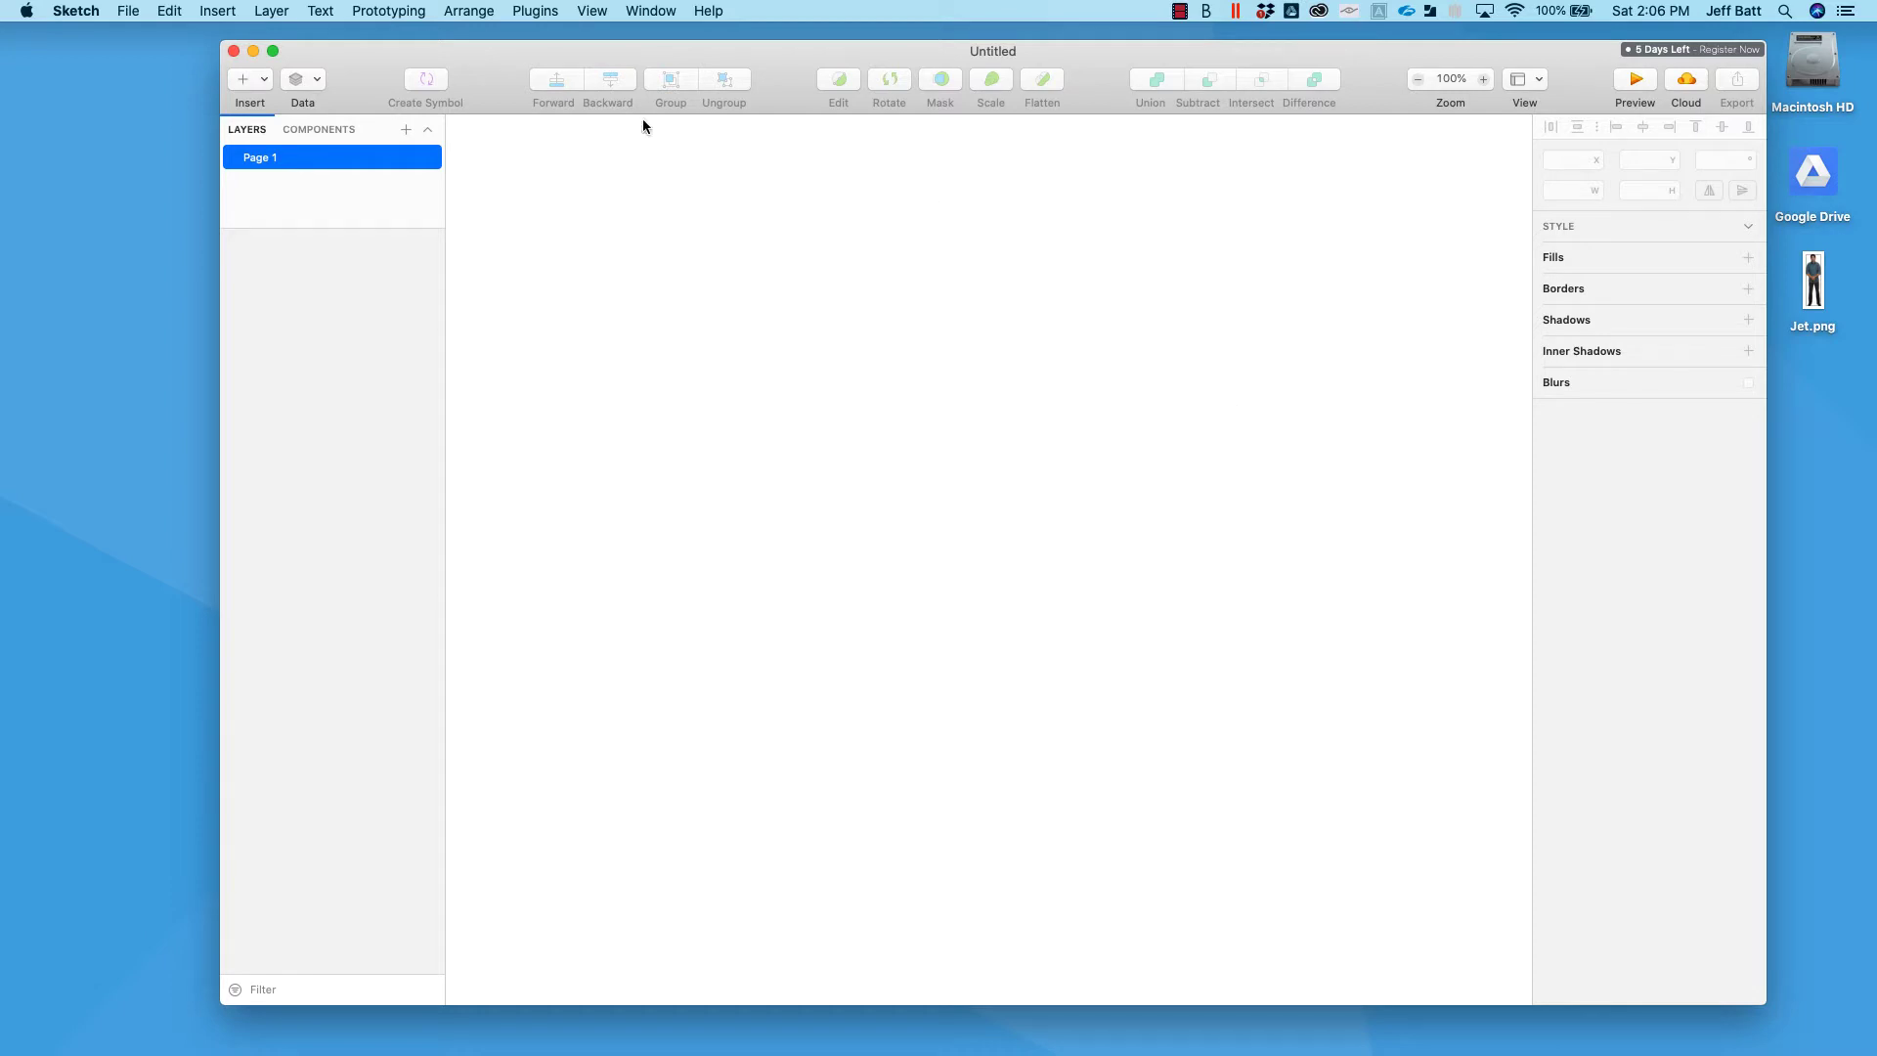
Remove the stray Jet.png photo, then draw a 569×569 circle at X 289, Y 213
{"action": "mouse_move", "coordinate": [1821, 284]}
{"action": "left_mouse_down"}
{"action": "mouse_move", "coordinate": [1433, 519]}
{"action": "mouse_move", "coordinate": [1282, 402]}
{"action": "mouse_move", "coordinate": [1058, 802]}
{"action": "mouse_move", "coordinate": [1054, 1036]}
{"action": "left_mouse_up"}
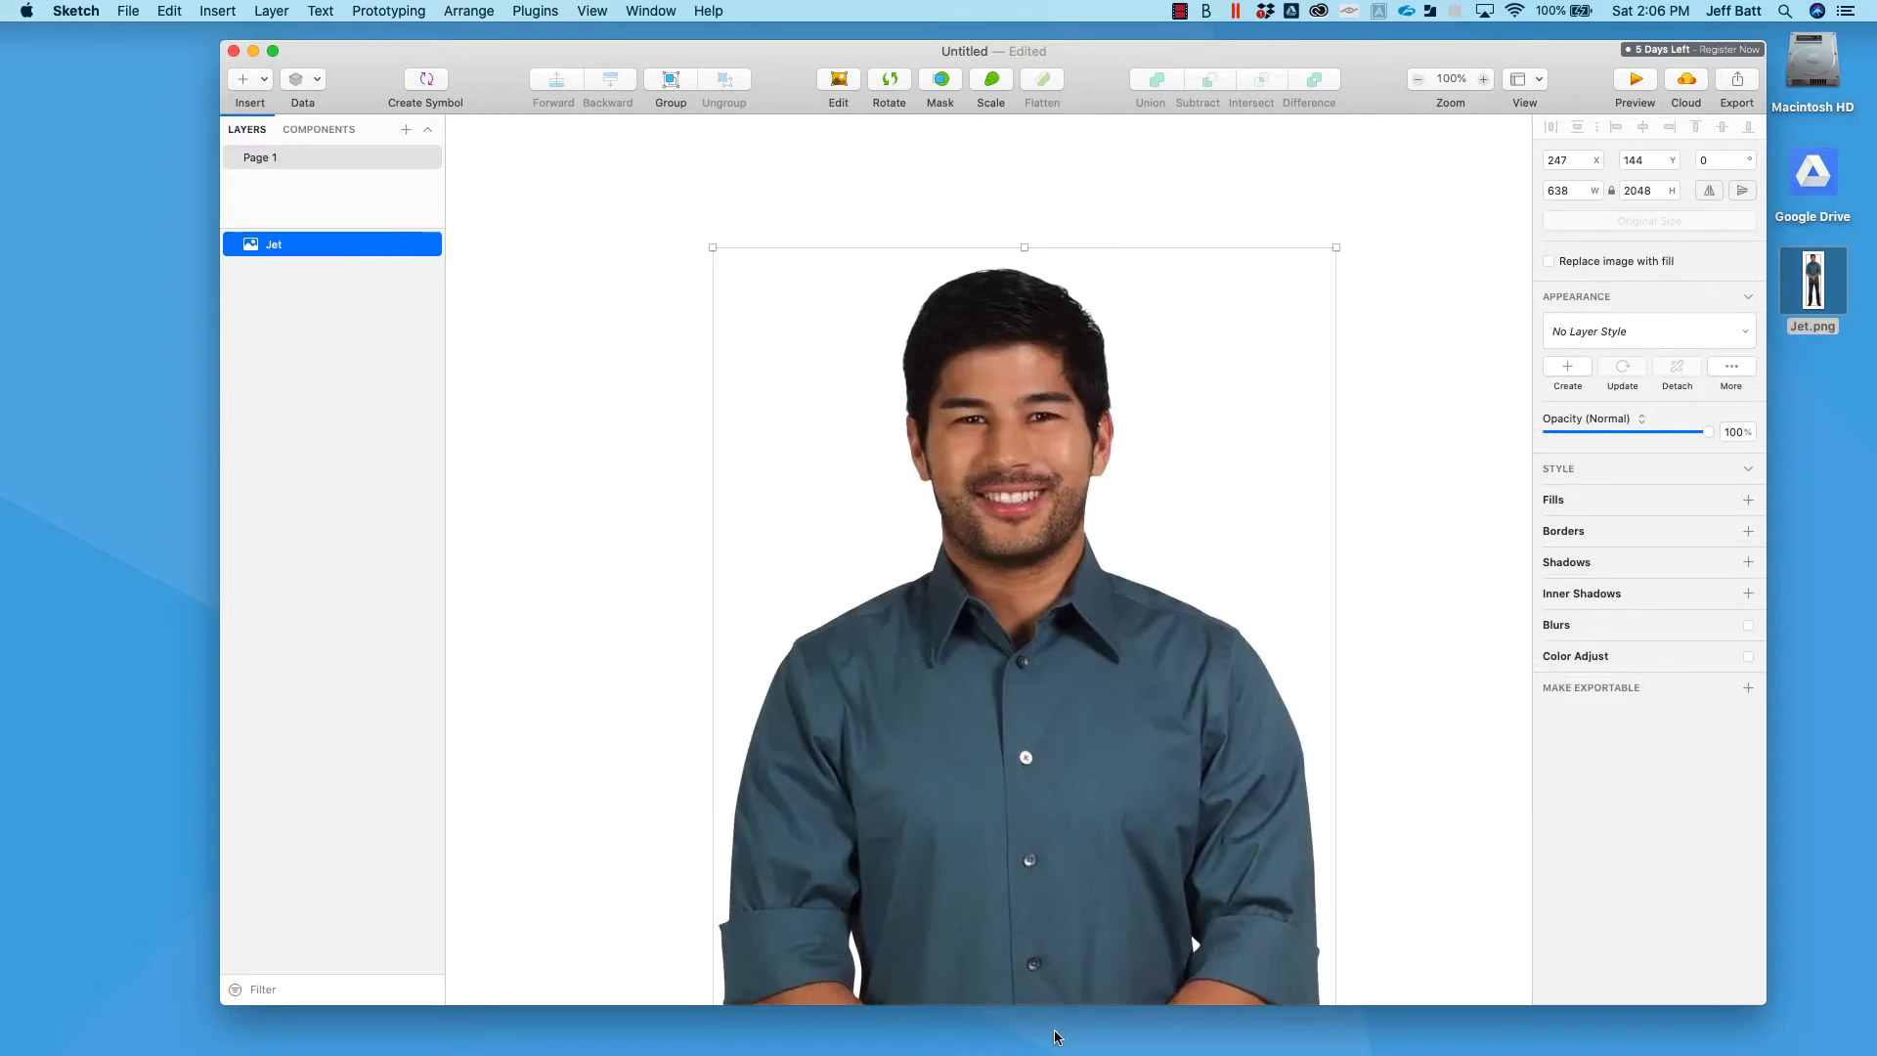
{"action": "key", "text": "Delete"}
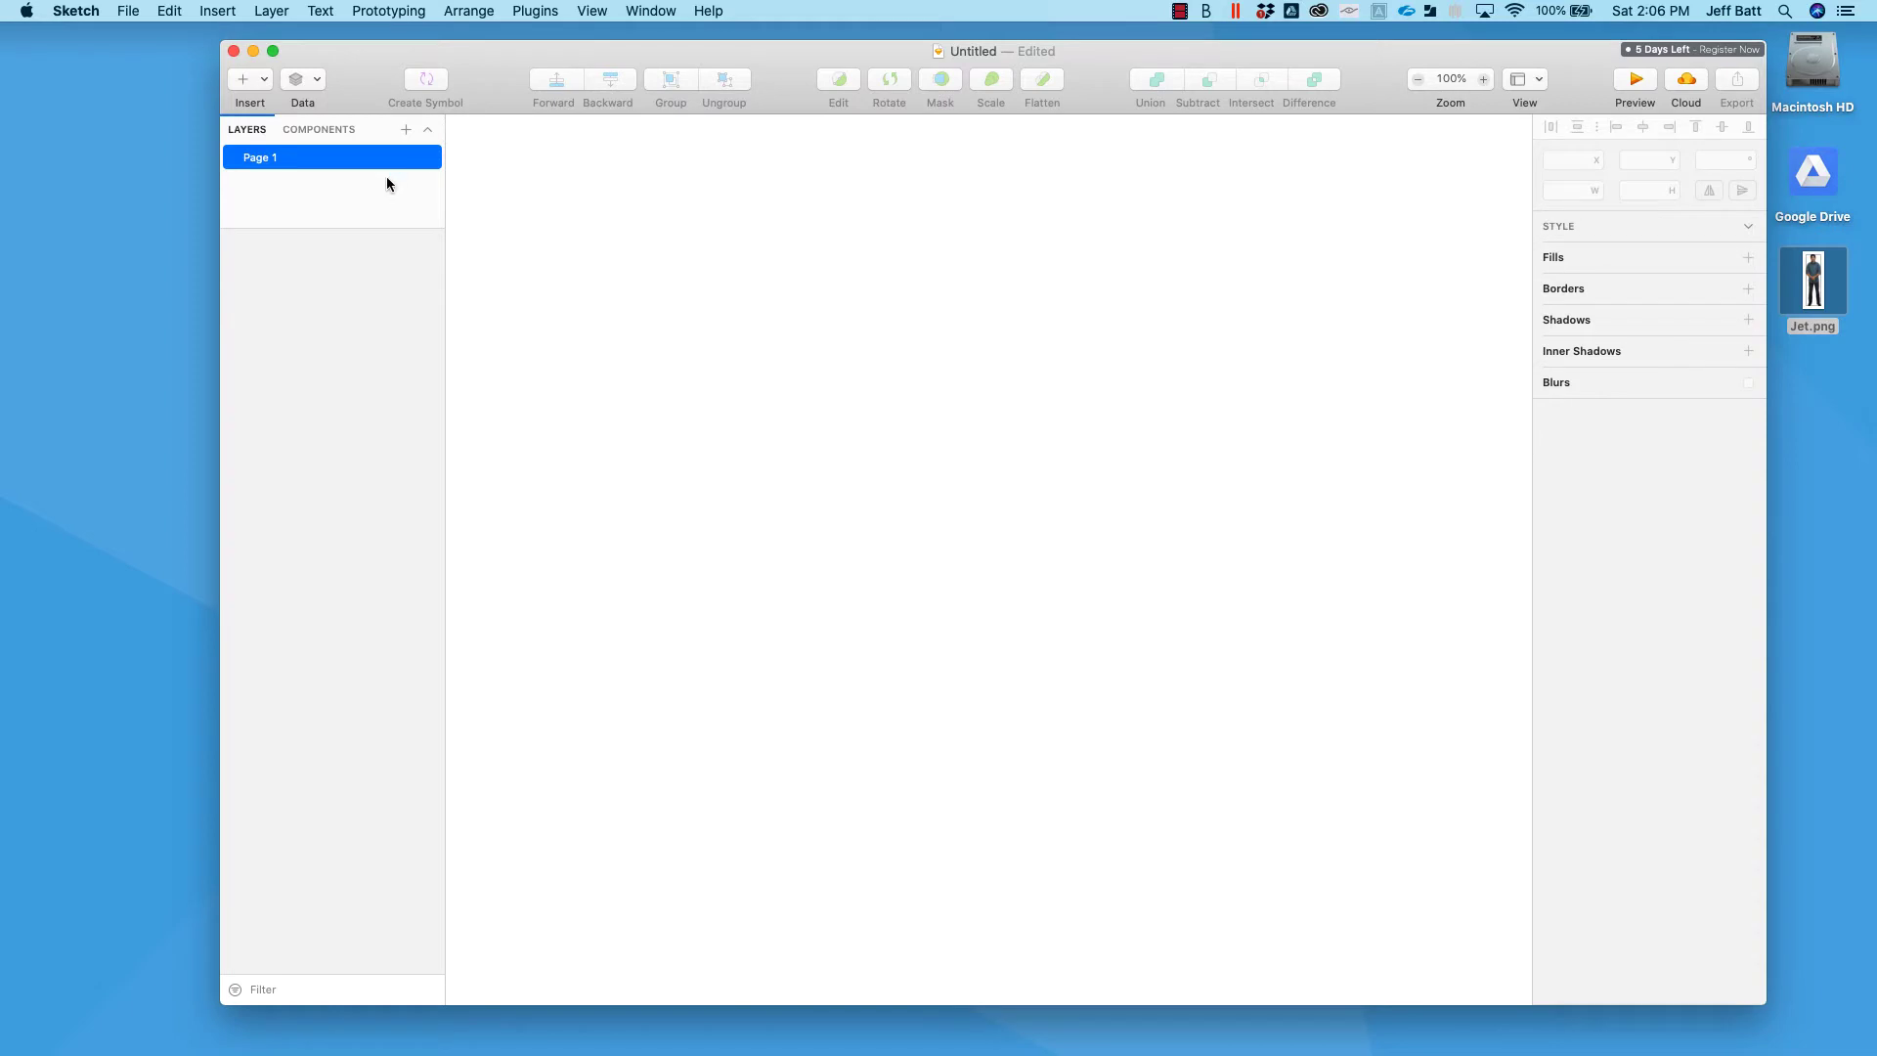
{"action": "left_click", "coordinate": [256, 81]}
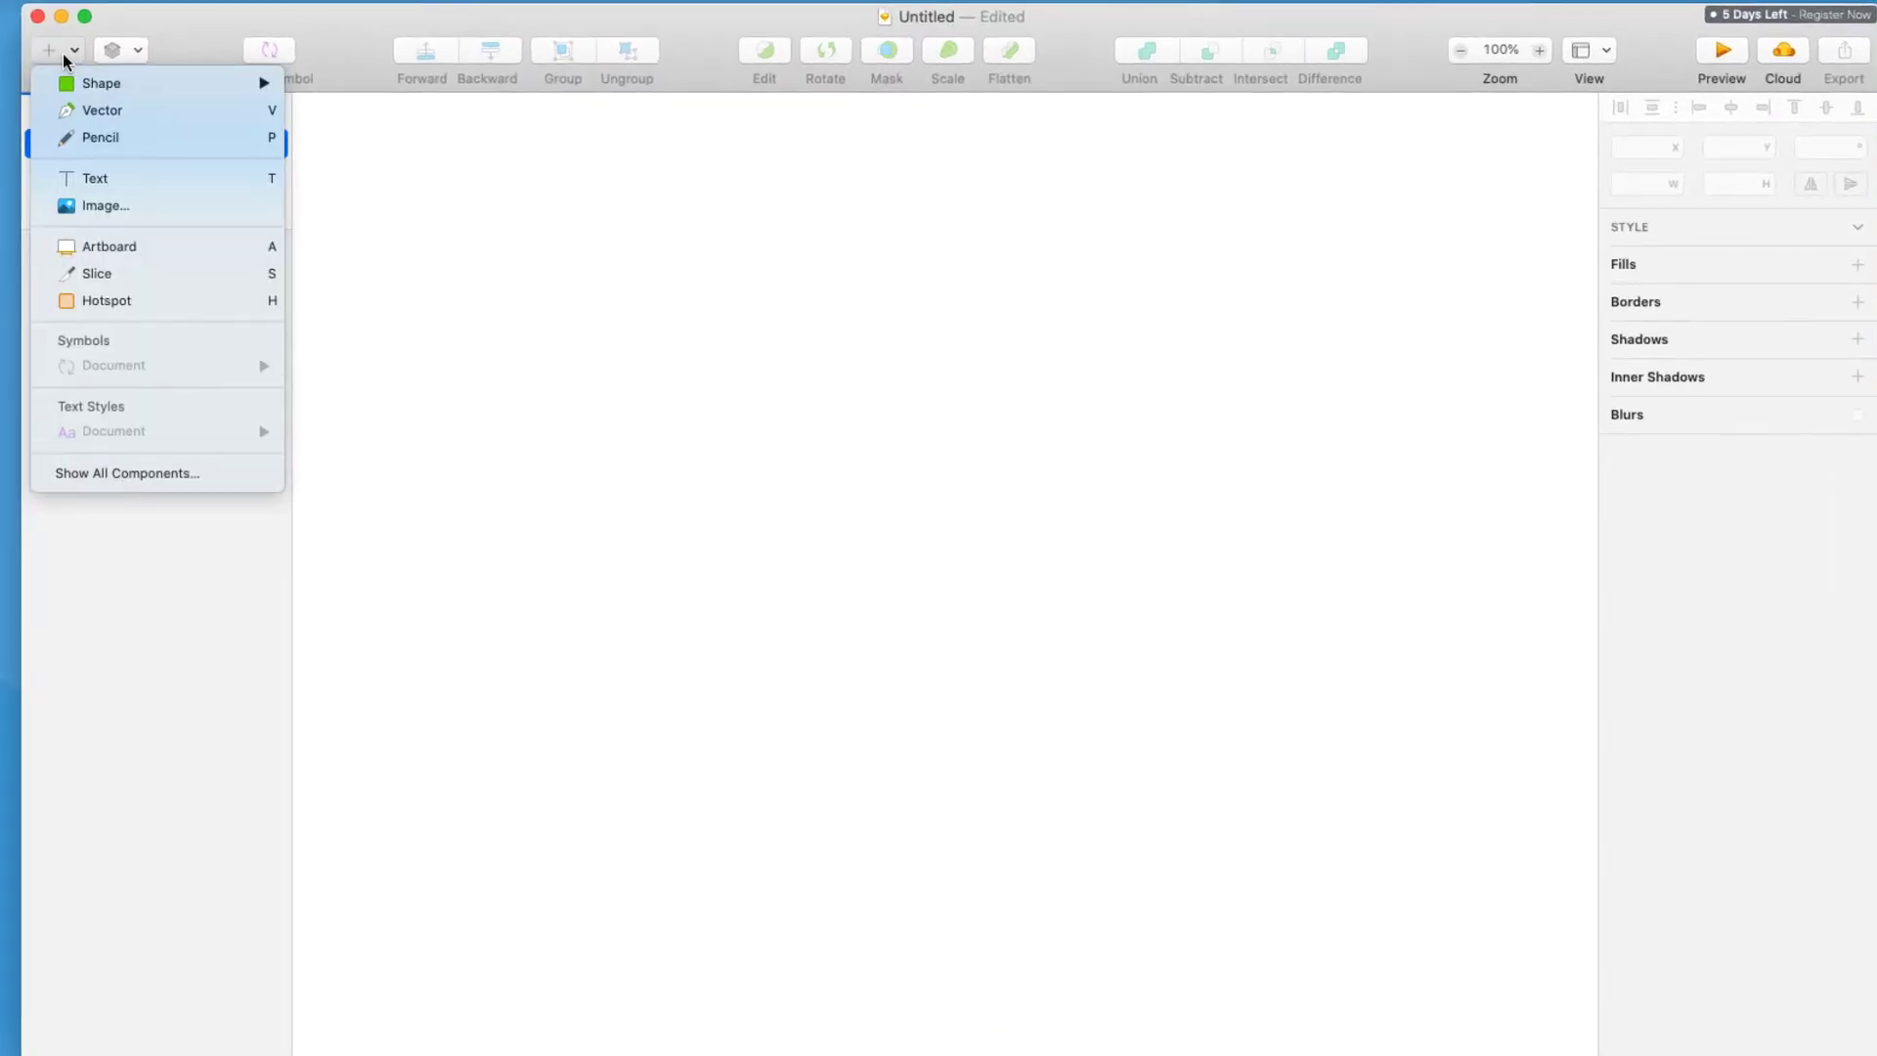
{"action": "mouse_move", "coordinate": [89, 90]}
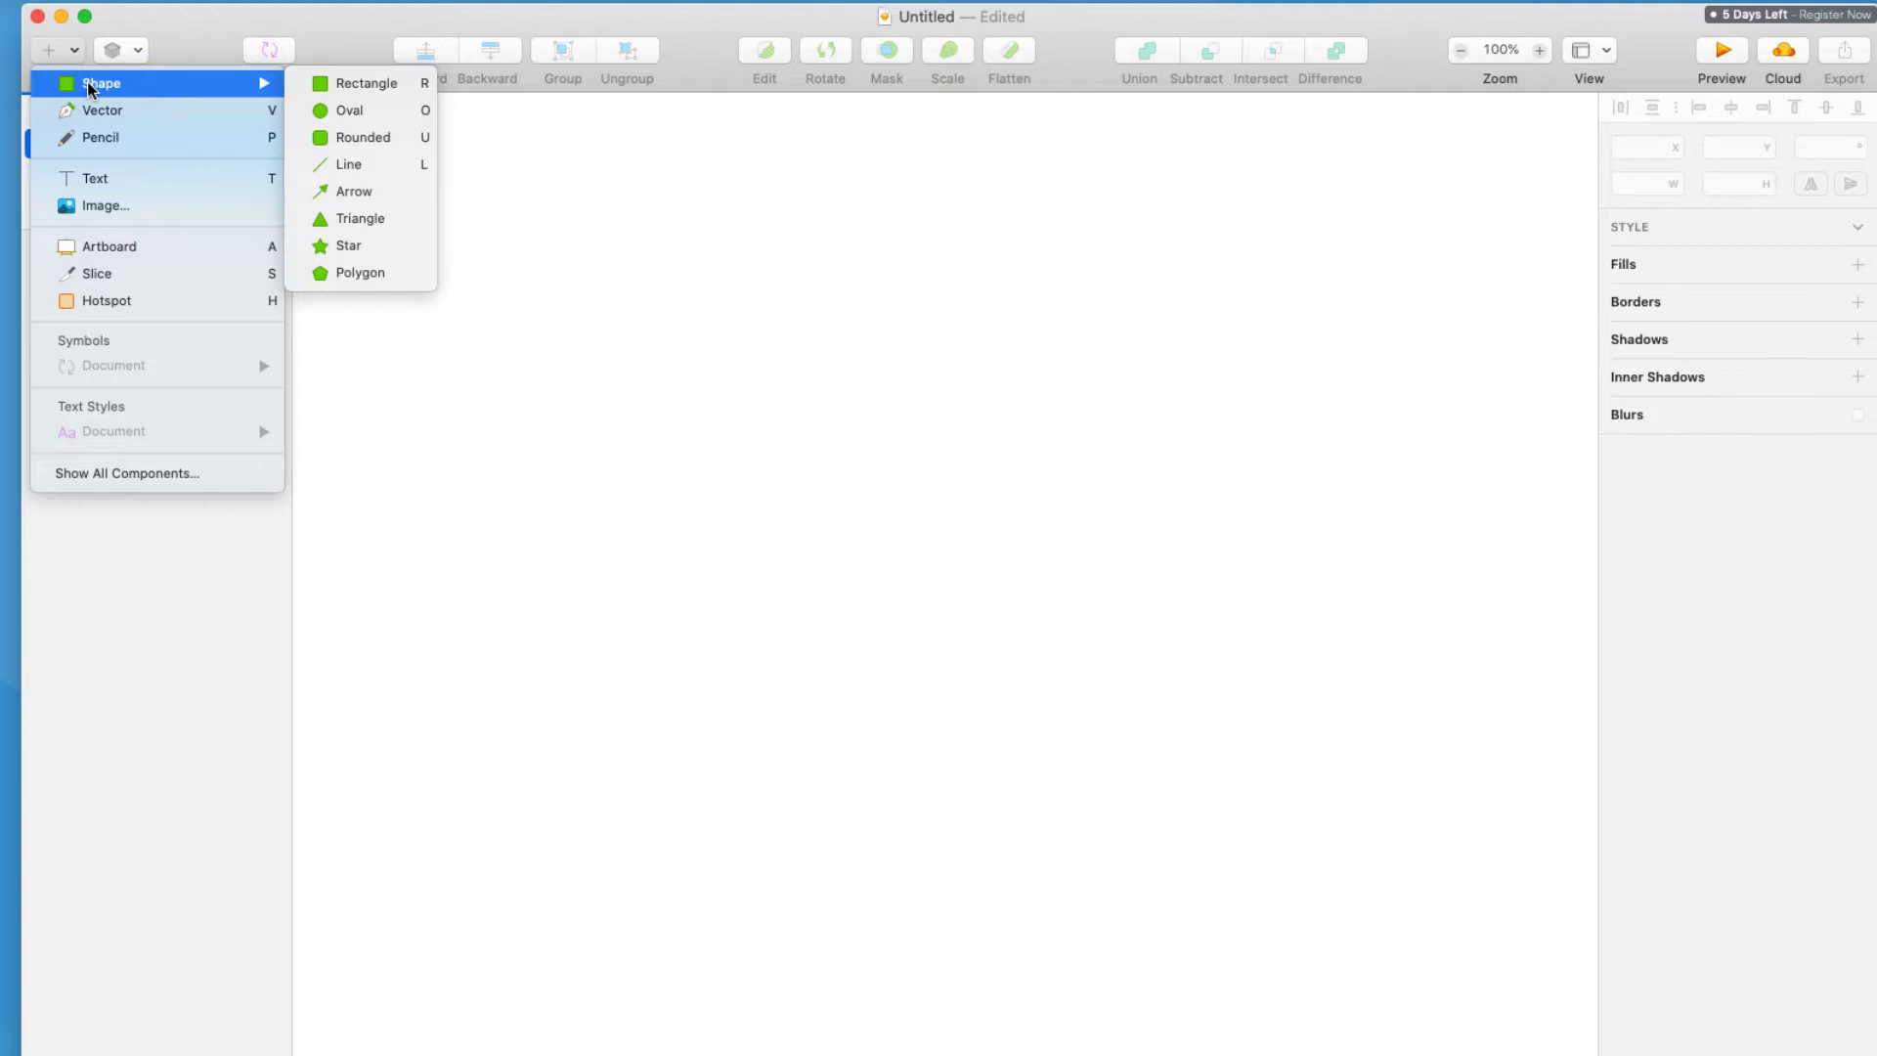
{"action": "left_click", "coordinate": [362, 110]}
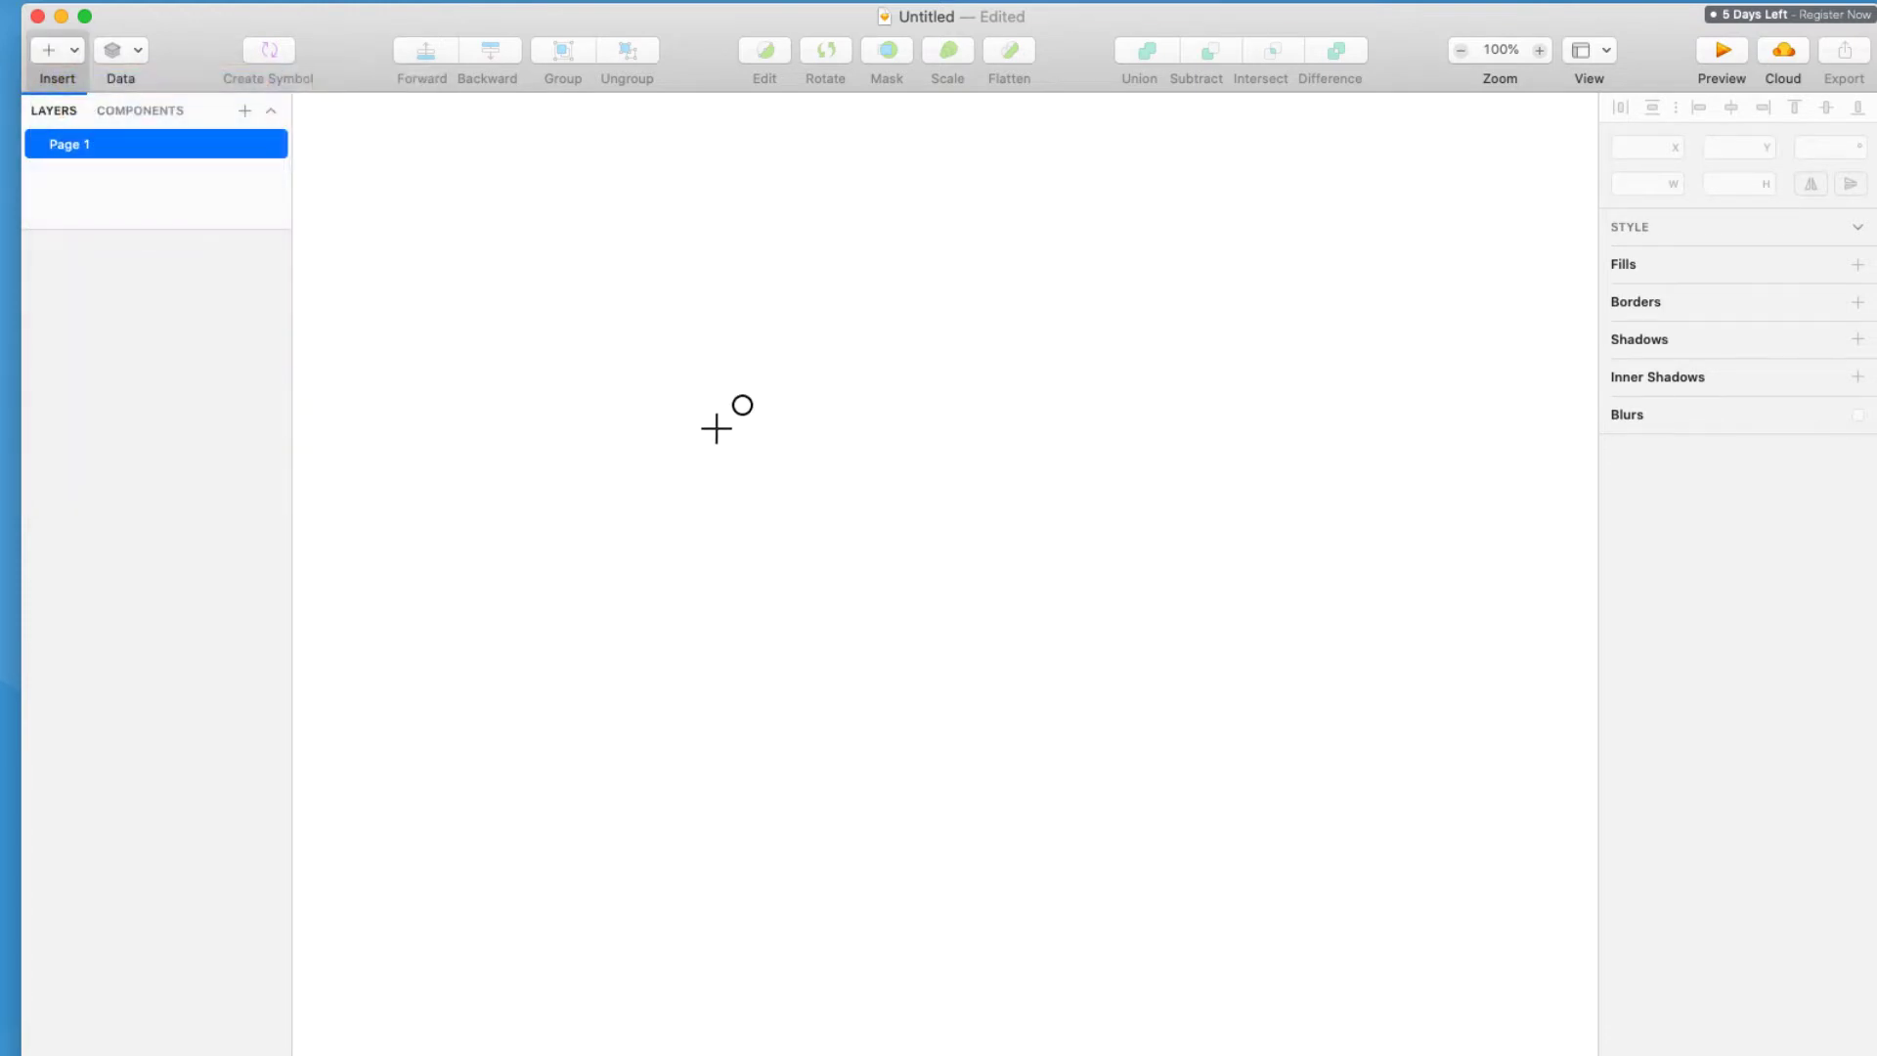
{"action": "left_click_drag", "start_coordinate": [768, 369], "coordinate": [1211, 951]}
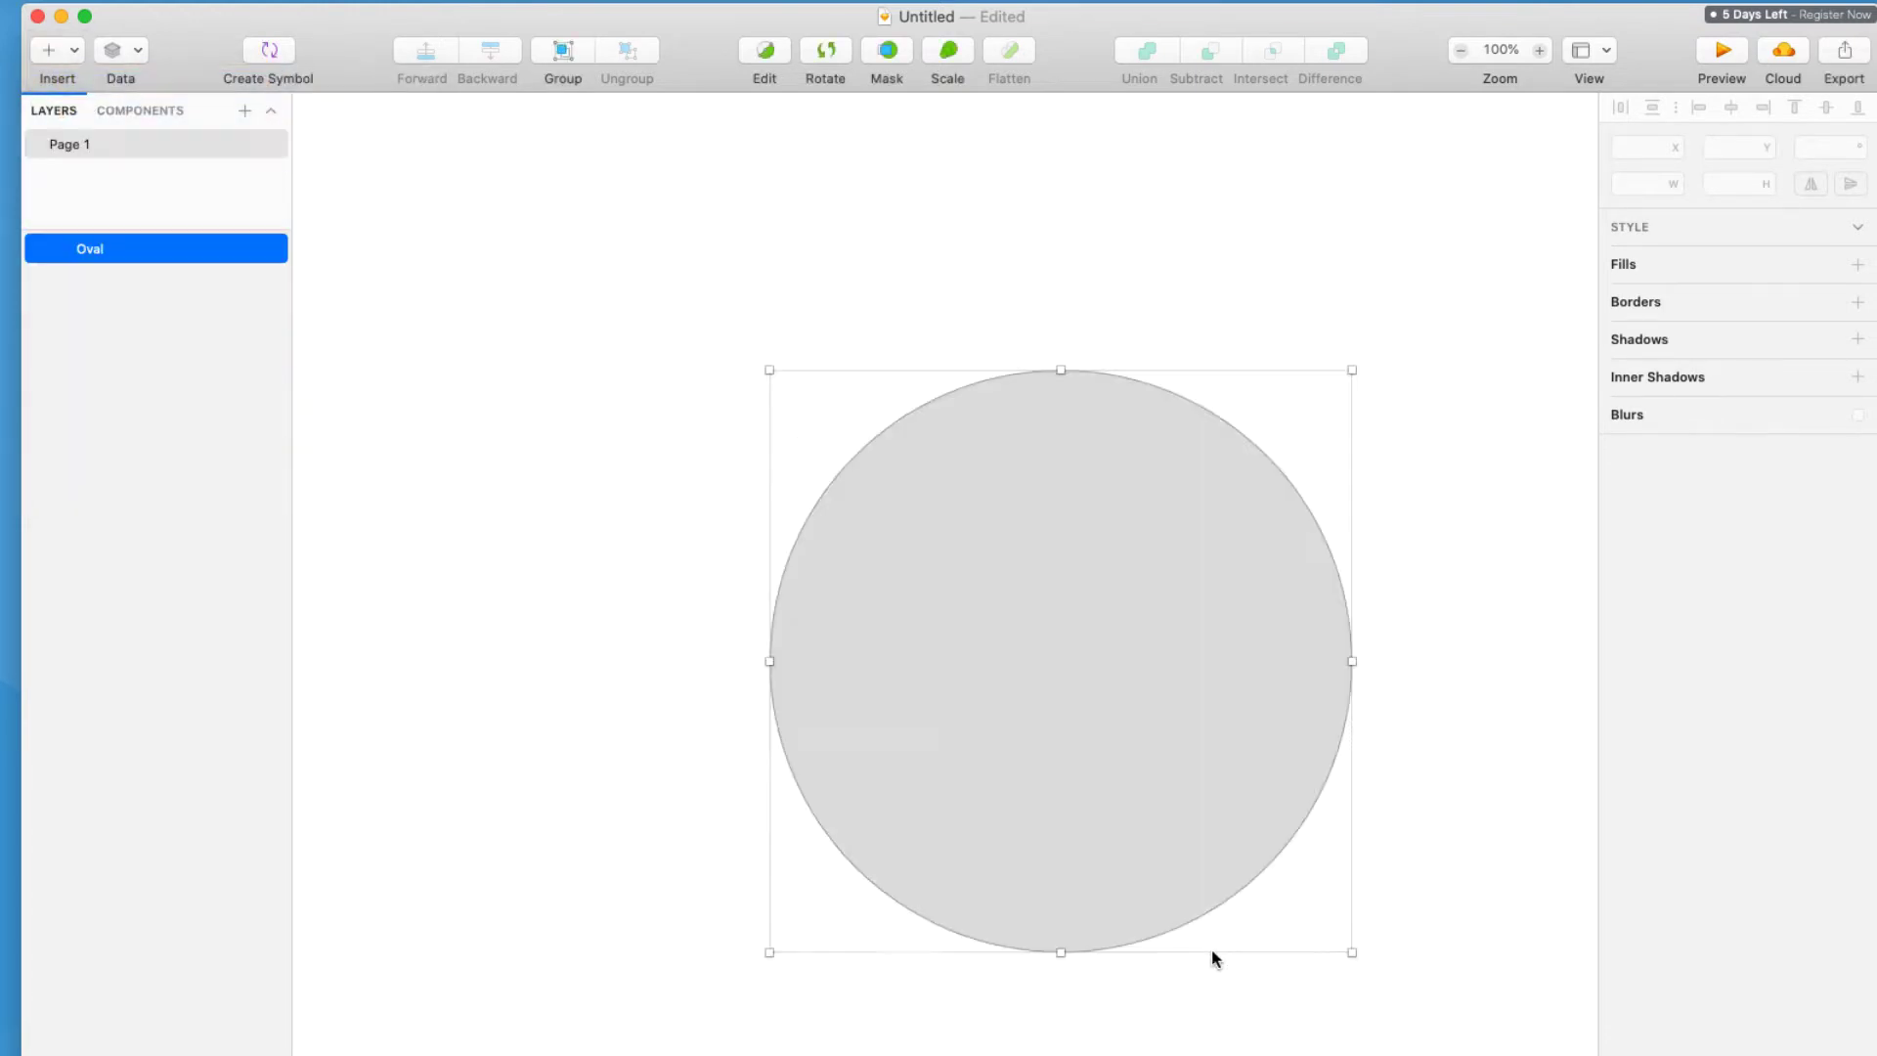
{"action": "left_click_drag", "start_coordinate": [1353, 953], "coordinate": [1436, 1037]}
{"action": "left_click_drag", "start_coordinate": [1296, 808], "coordinate": [1200, 778]}
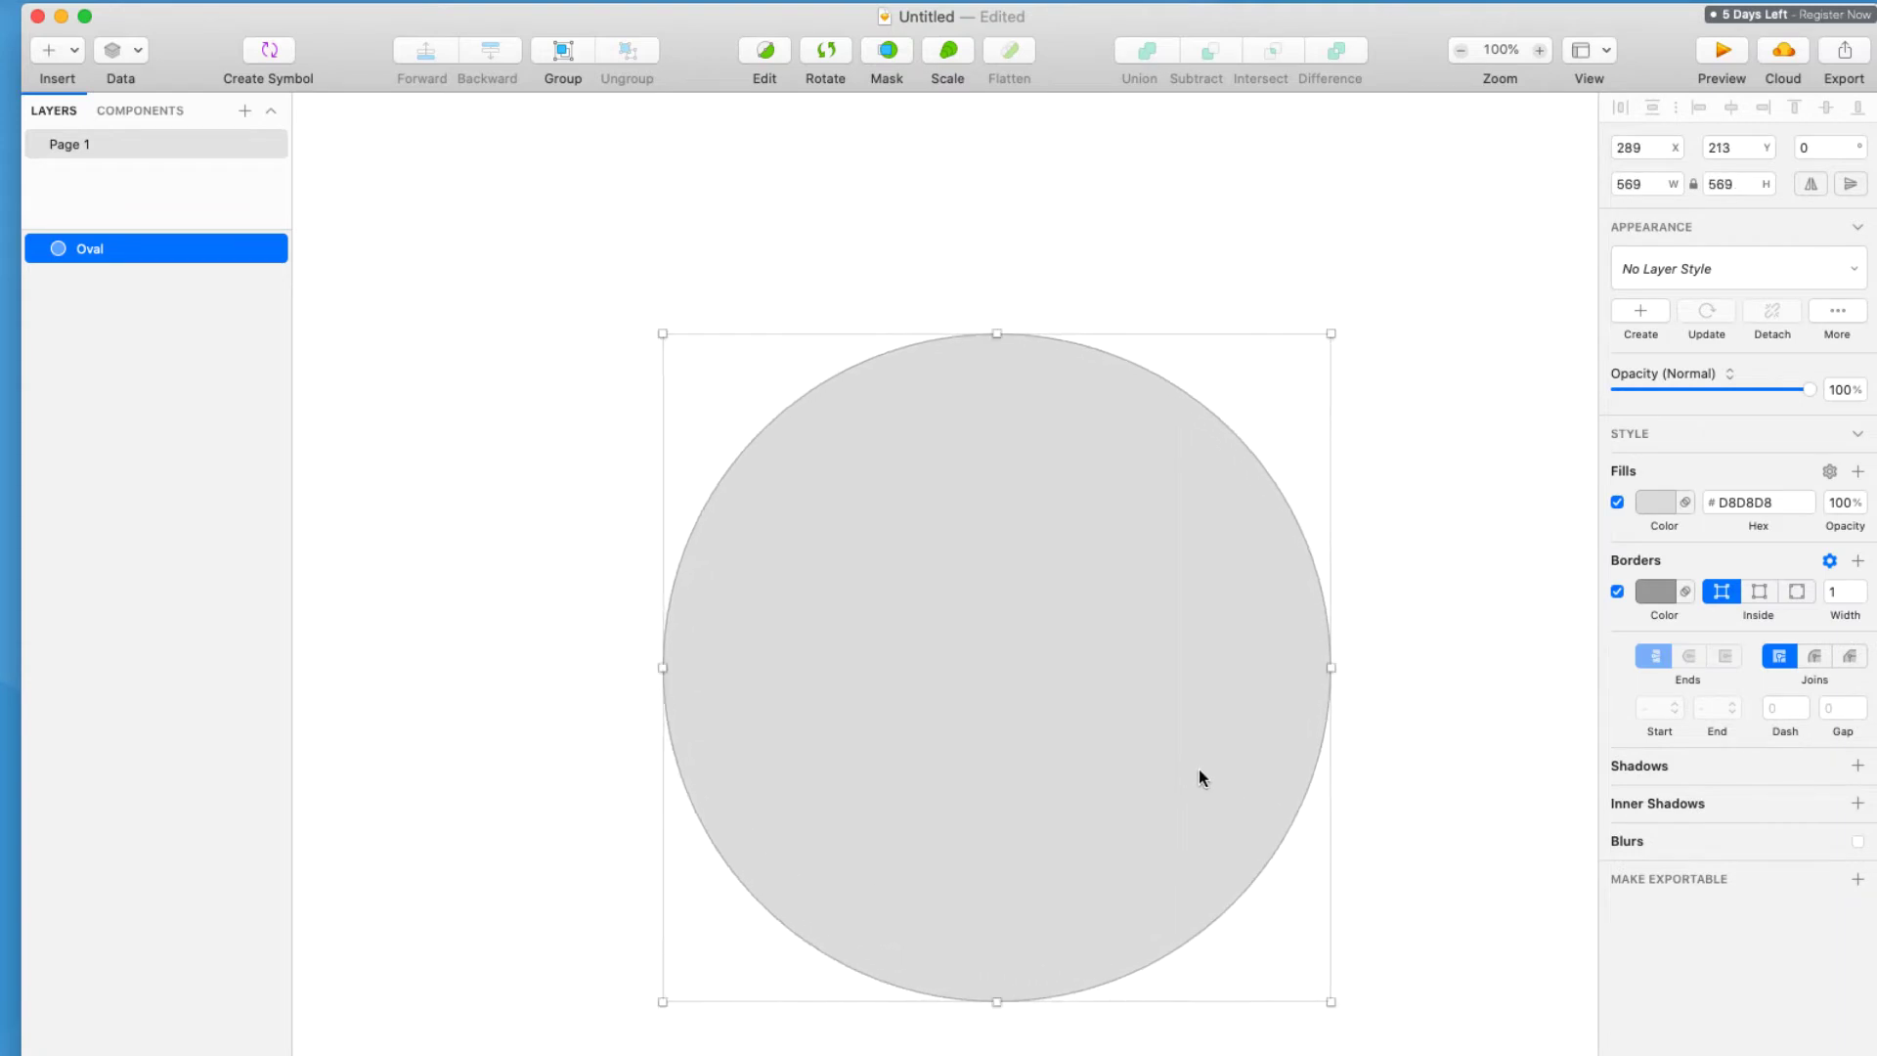
Set the circle's fill colour to light blue #43B0F0
{"action": "left_click", "coordinate": [1662, 502]}
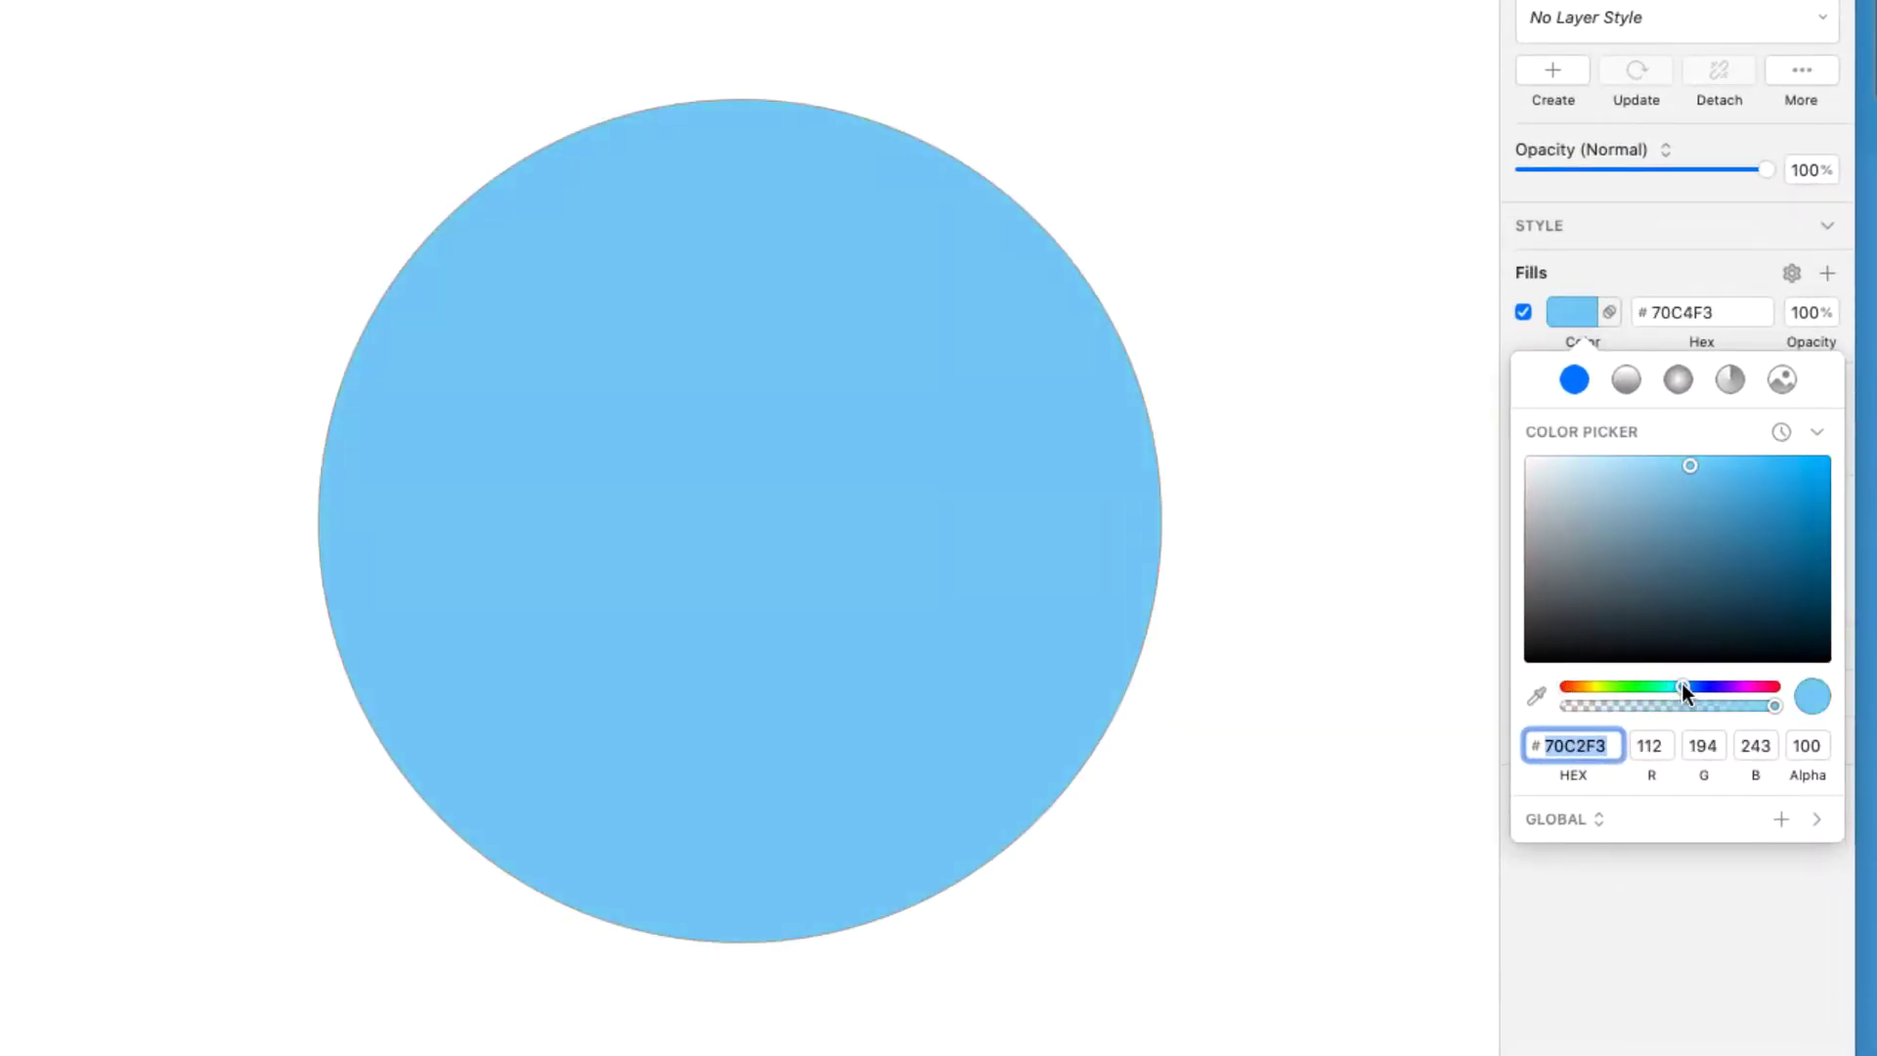
{"action": "left_click", "coordinate": [1753, 495]}
{"action": "left_click_drag", "start_coordinate": [1752, 495], "coordinate": [1744, 473]}
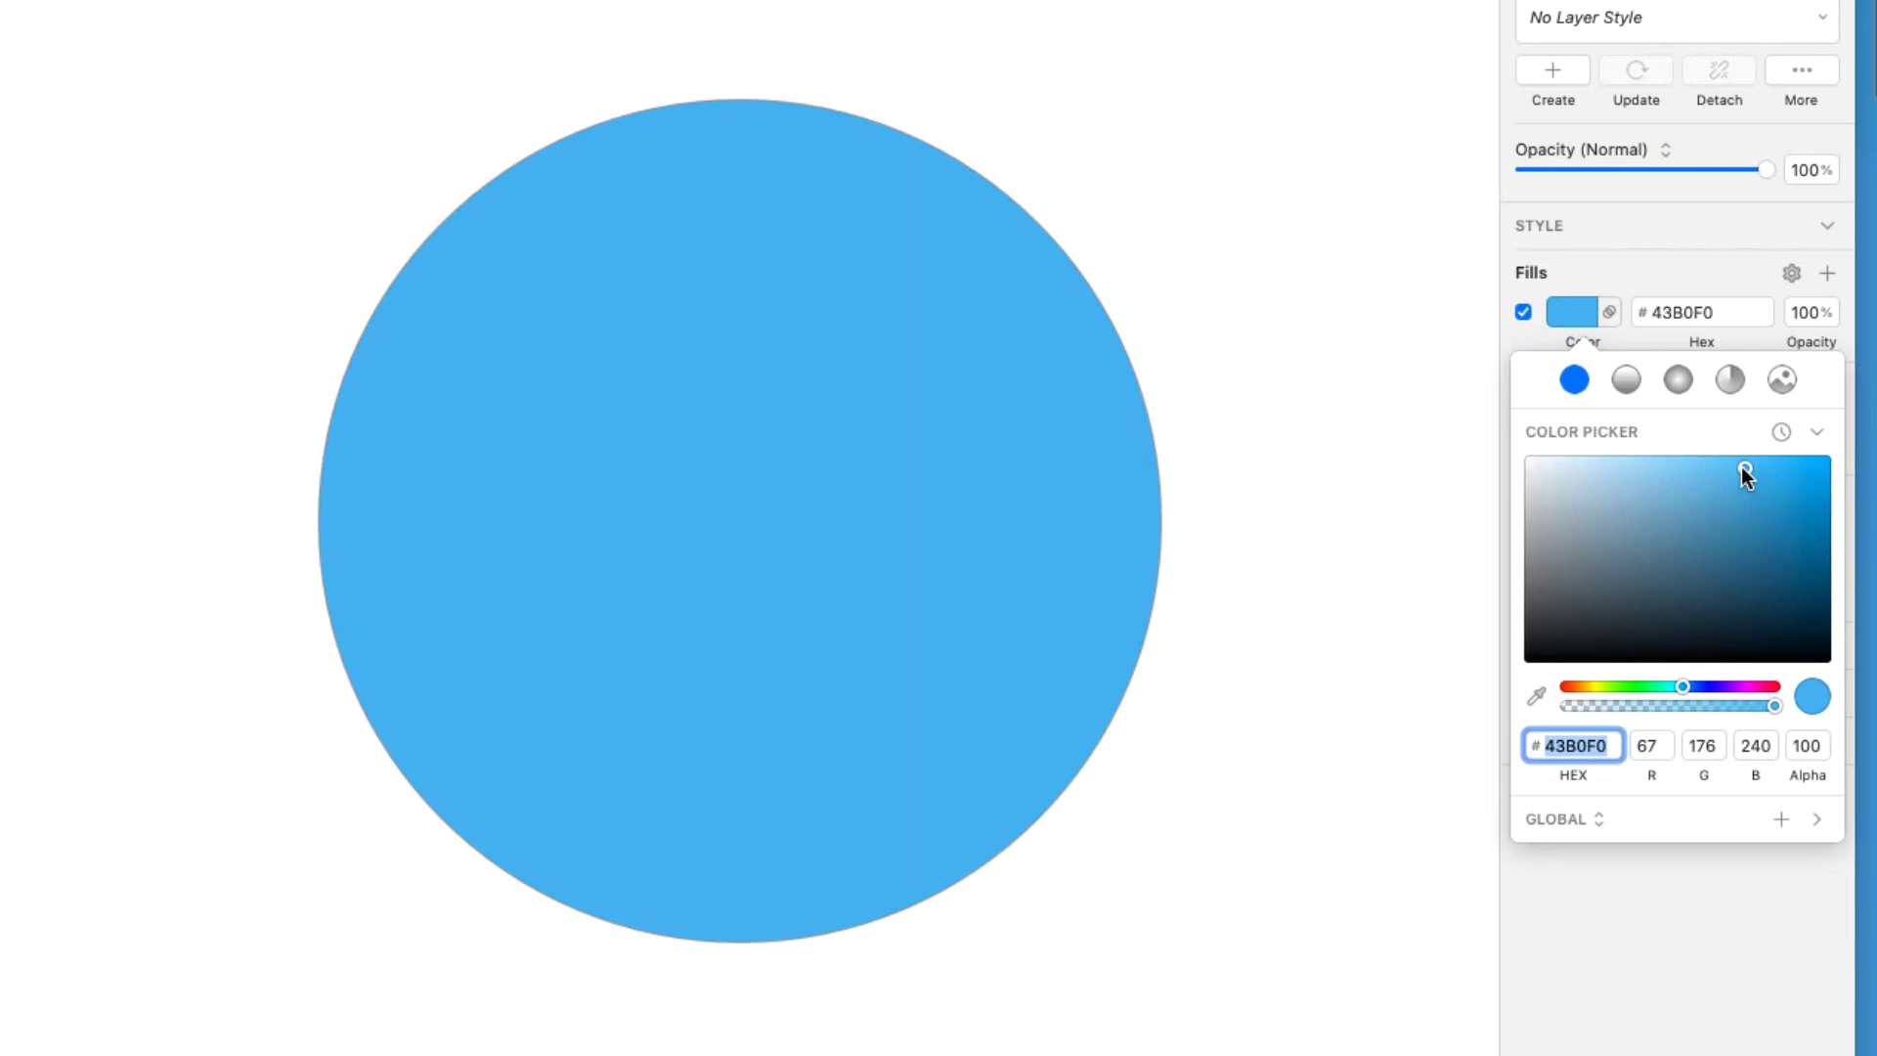
{"action": "left_click", "coordinate": [1611, 272]}
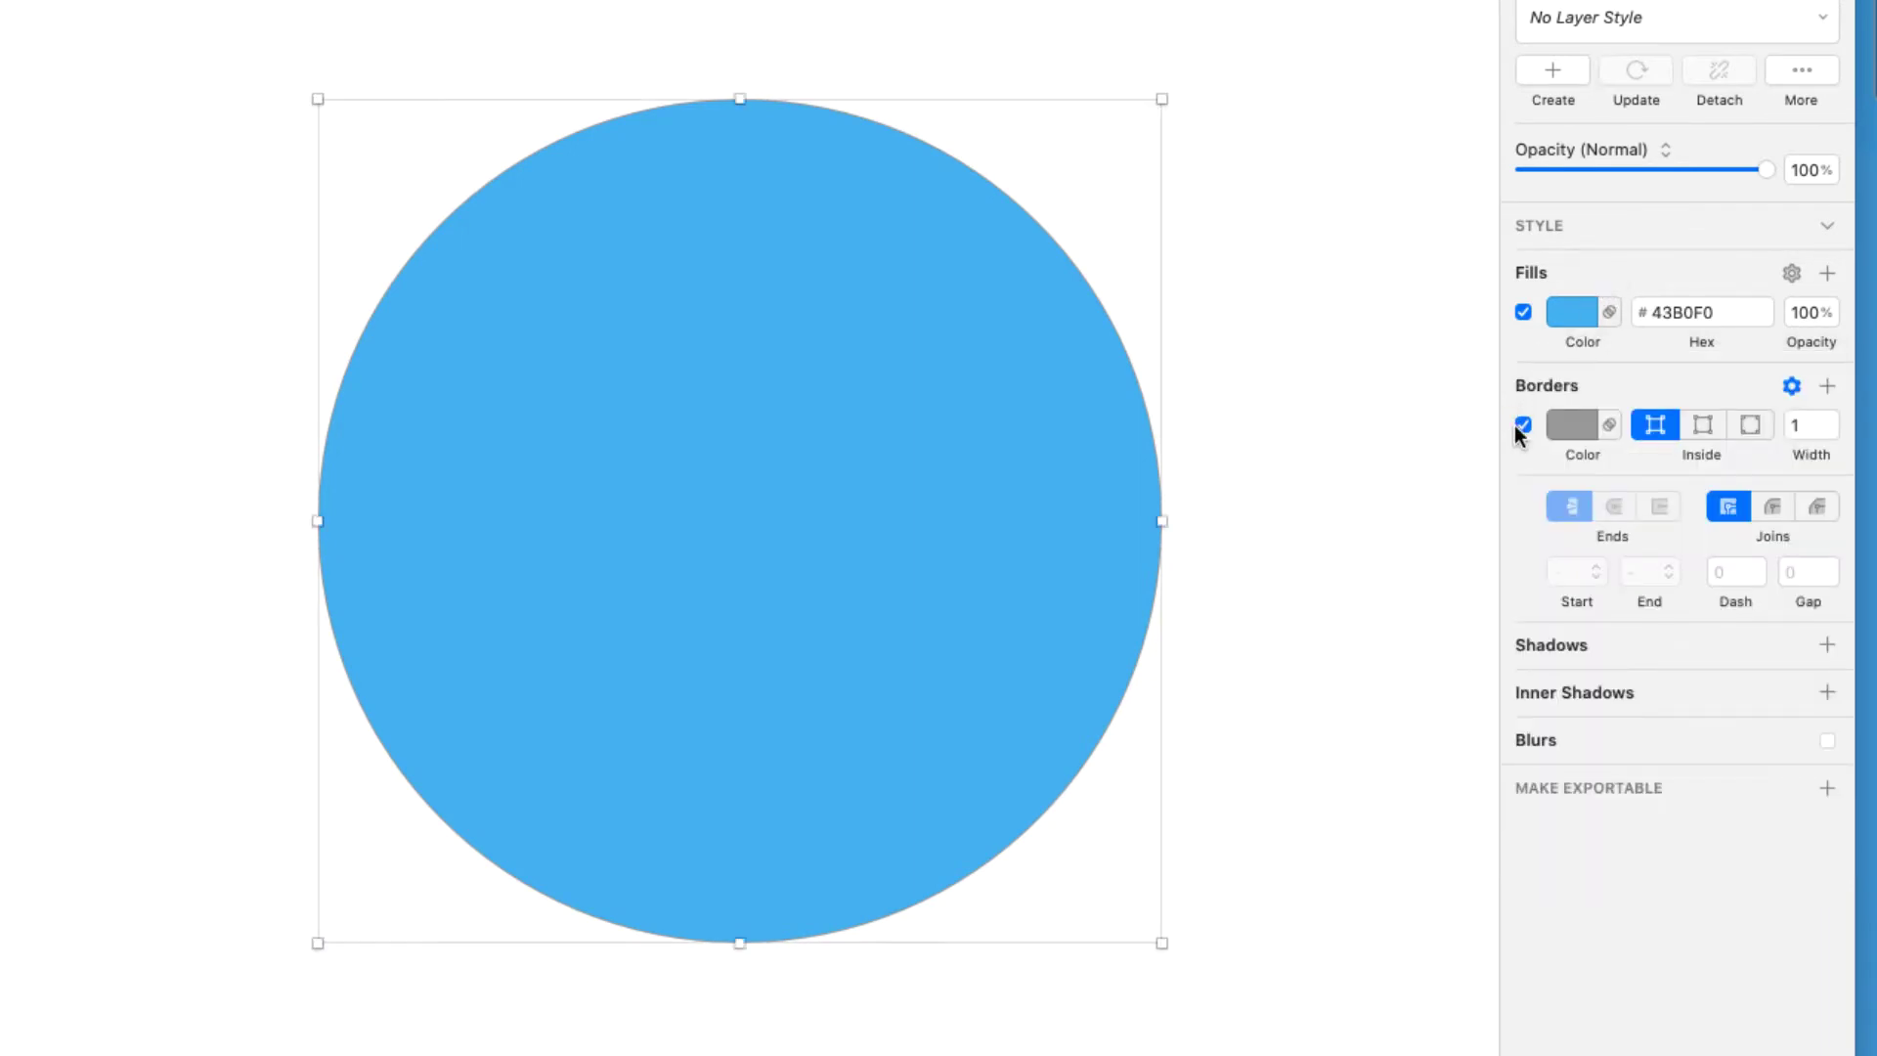
Give the circle a white border with width 5
{"action": "left_click", "coordinate": [1564, 423]}
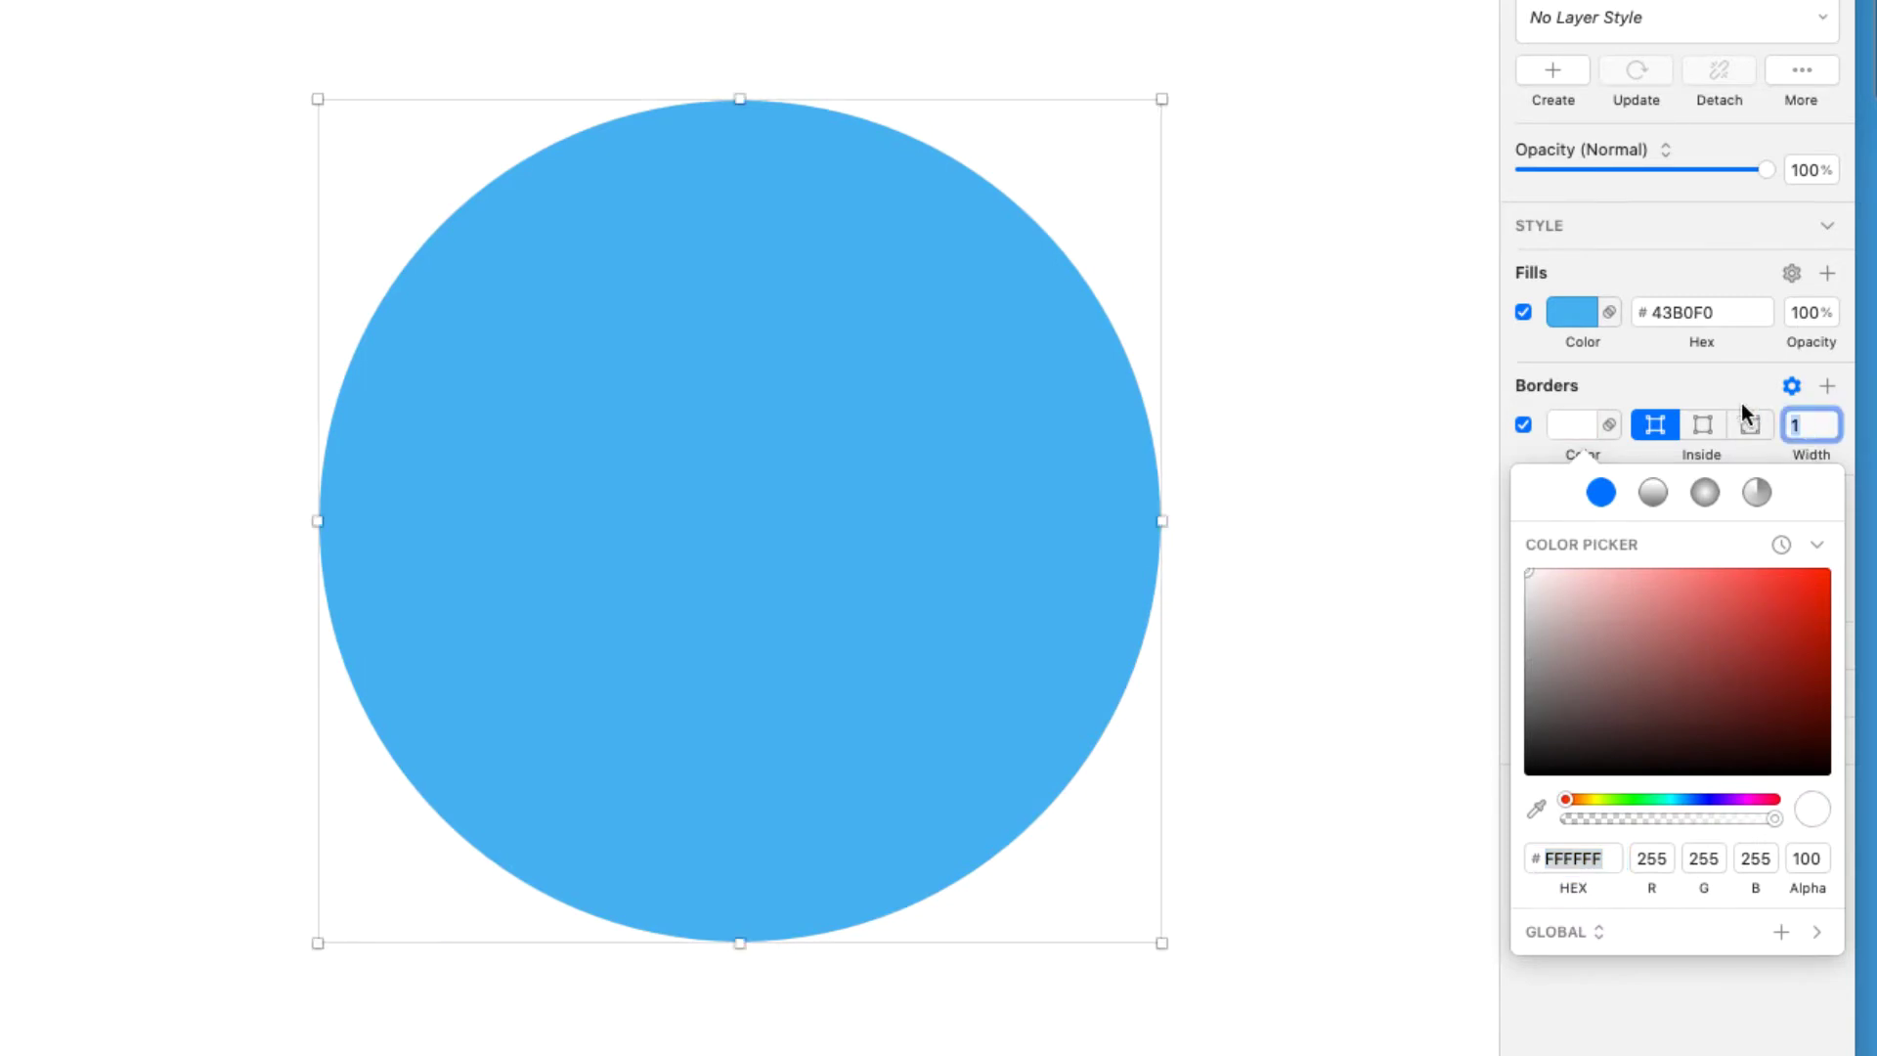
{"action": "type", "text": "5"}
{"action": "key", "text": "Return"}
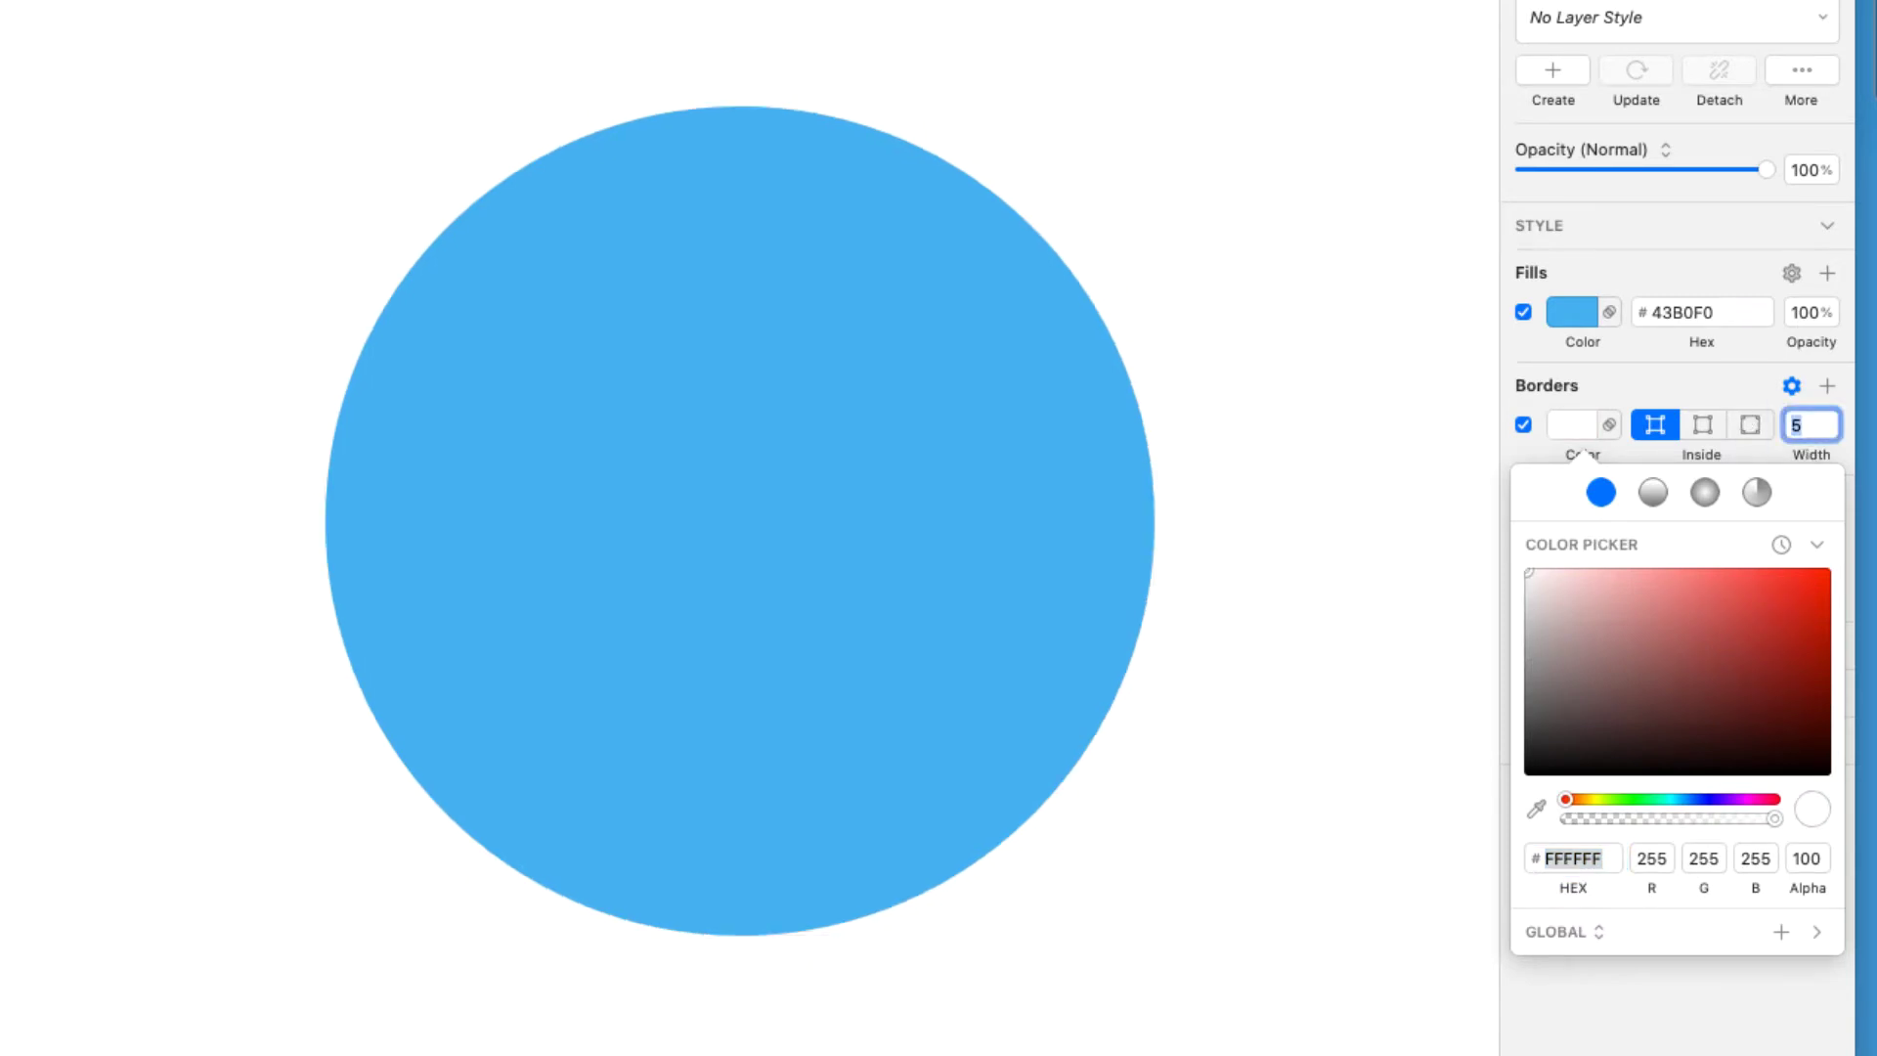
Add a drop shadow to the circle with X 0, Y 0 and blur 10
{"action": "key", "text": "Escape"}
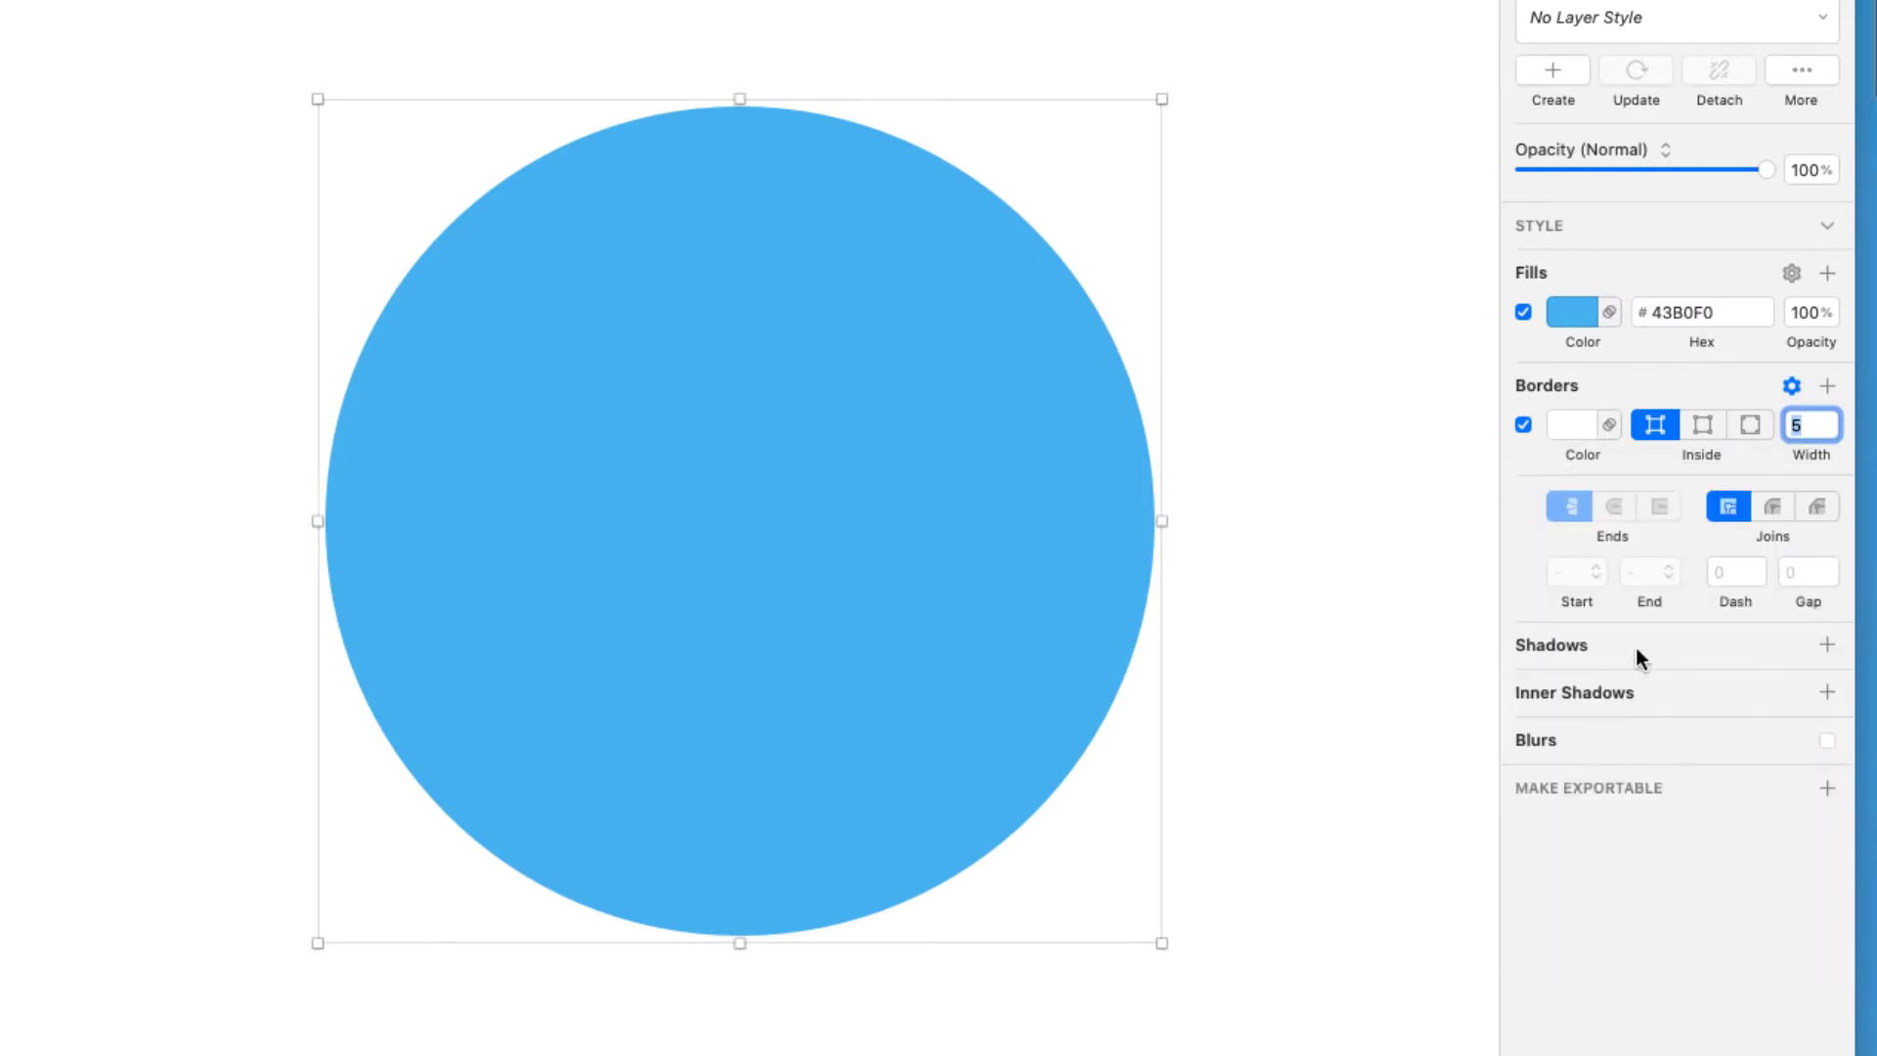
{"action": "left_click", "coordinate": [1827, 644]}
{"action": "key", "text": "Tab"}
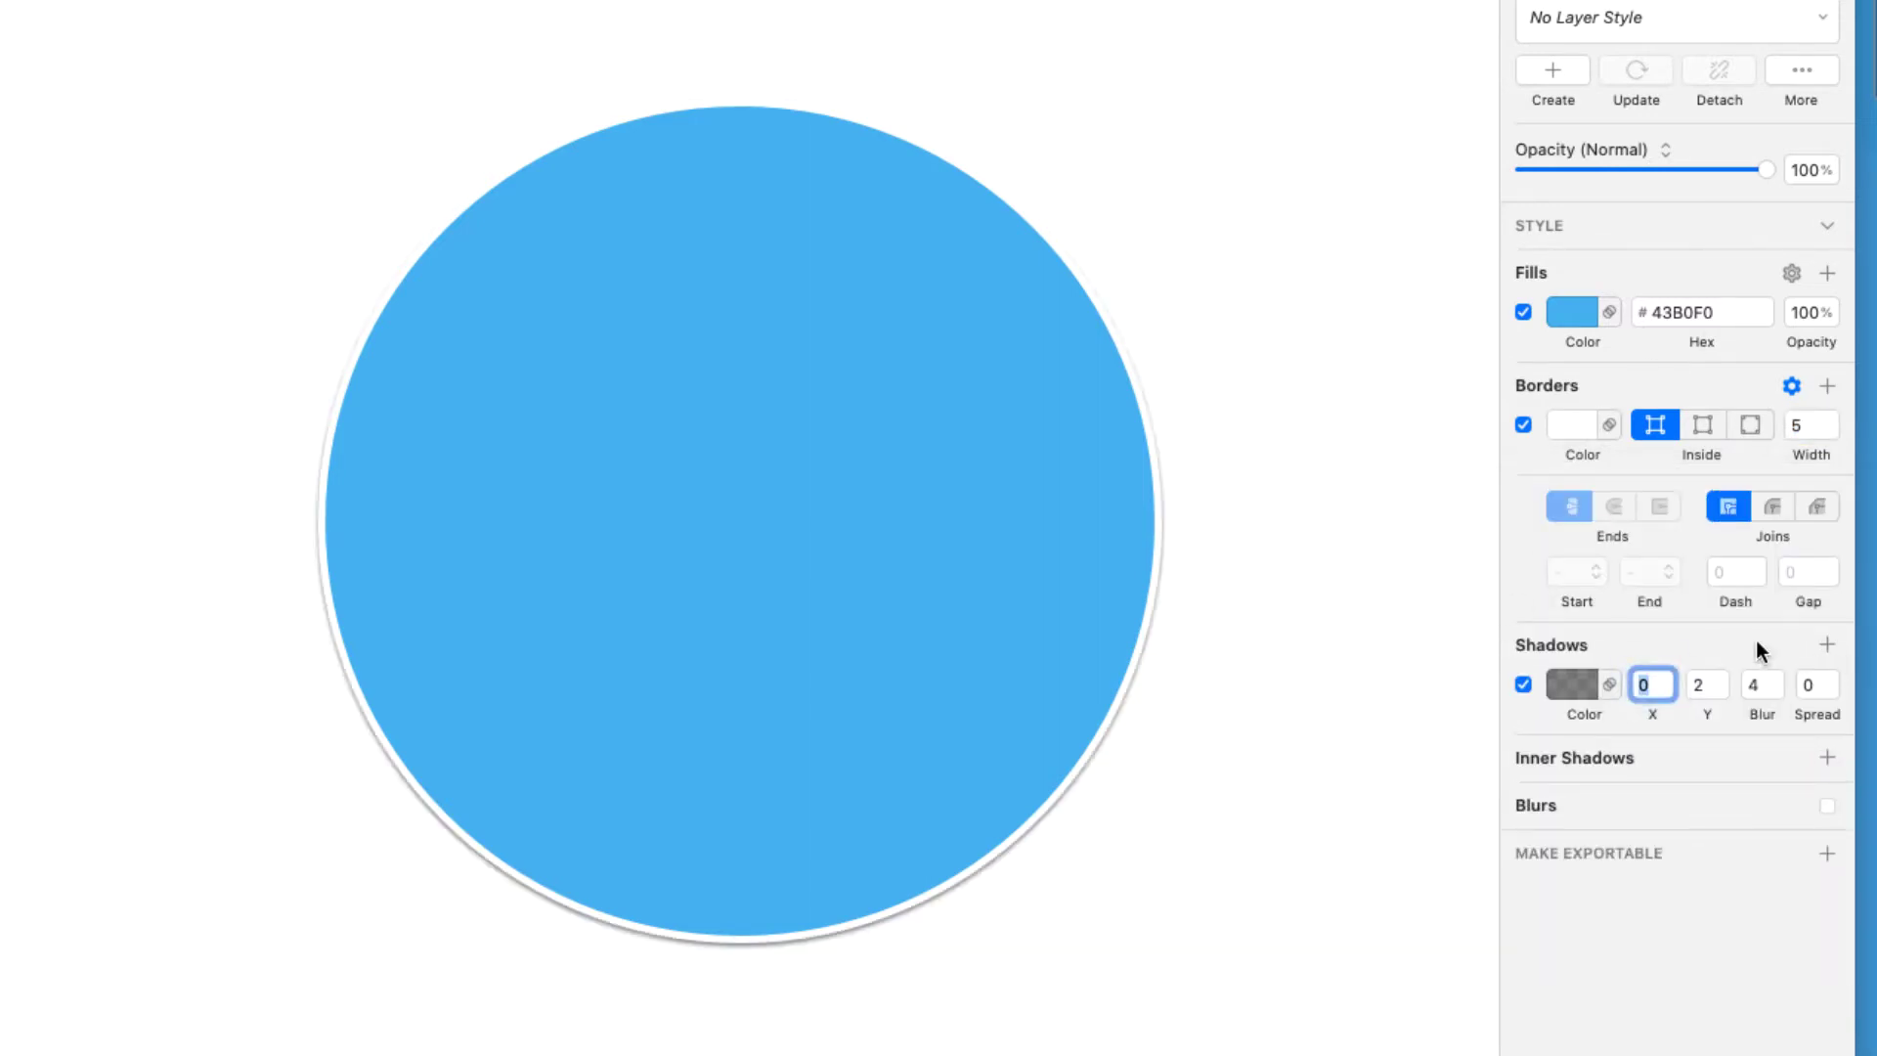
{"action": "left_click", "coordinate": [1719, 679]}
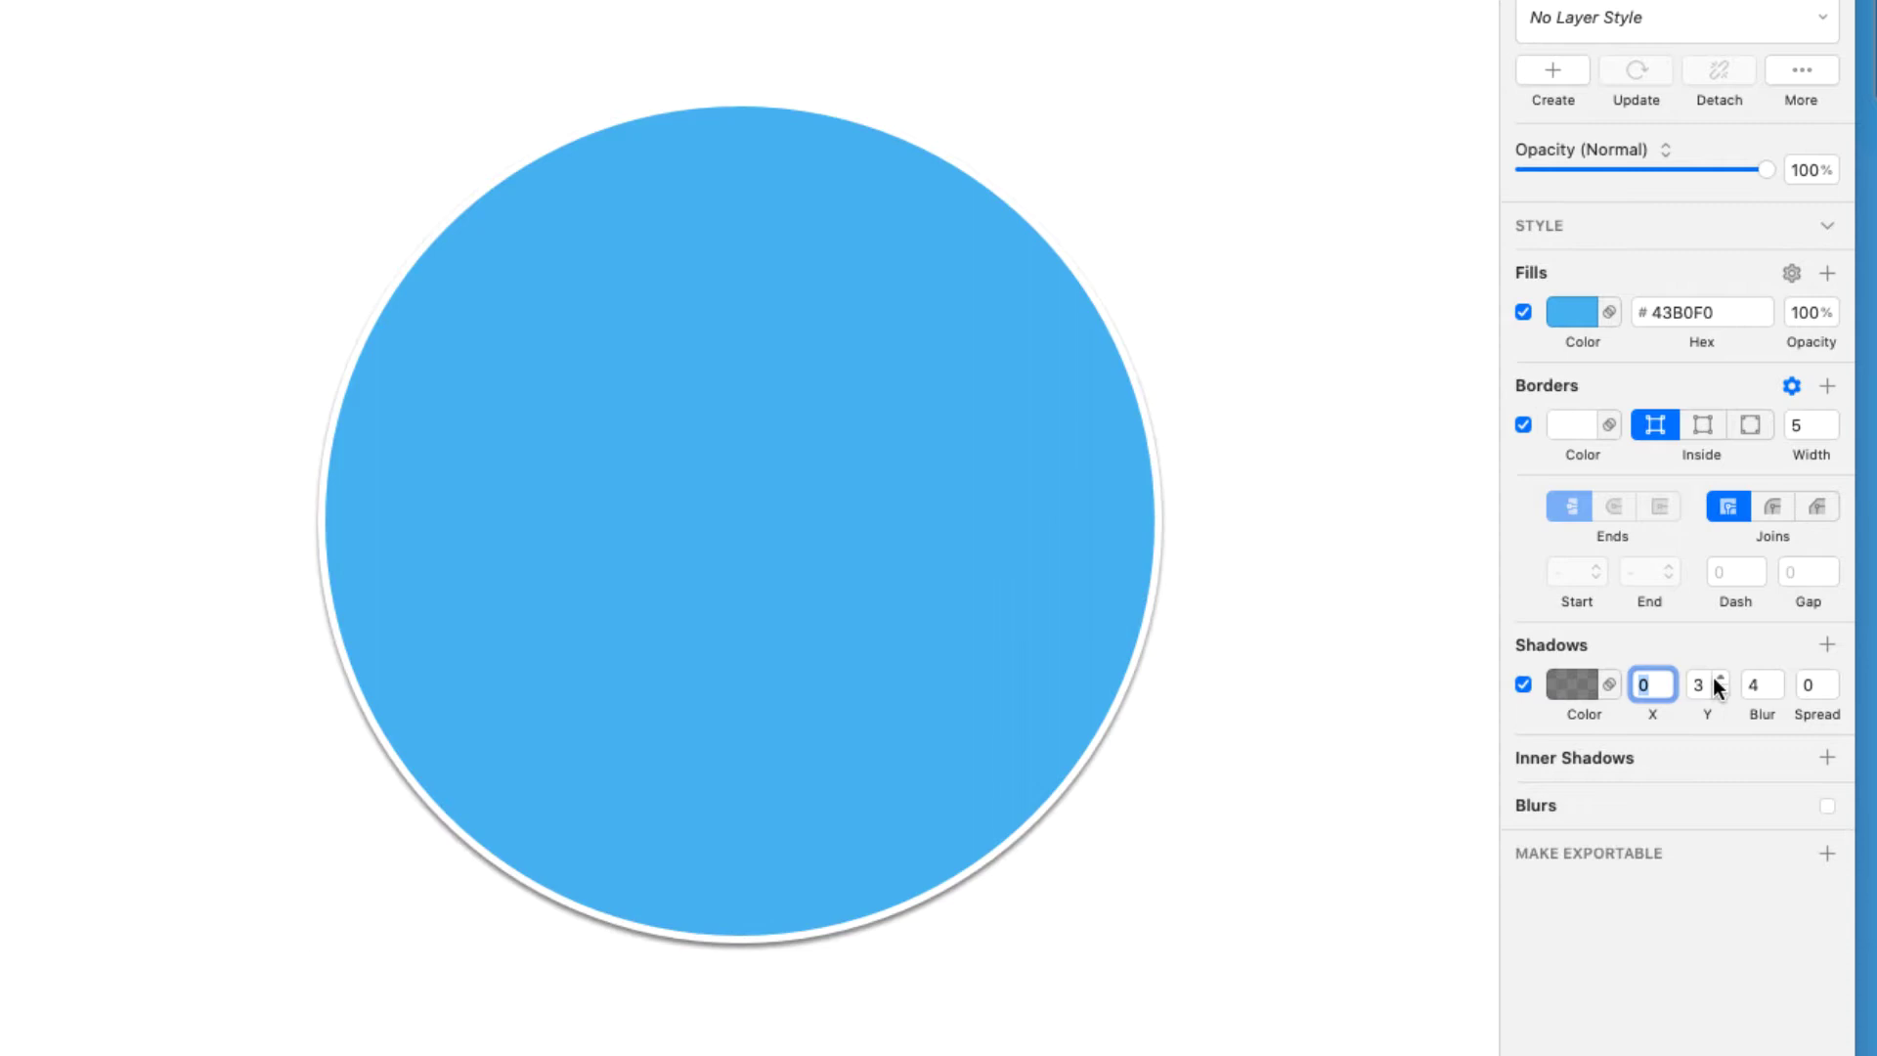
{"action": "left_click", "coordinate": [1719, 691]}
{"action": "double_click", "coordinate": [1719, 691]}
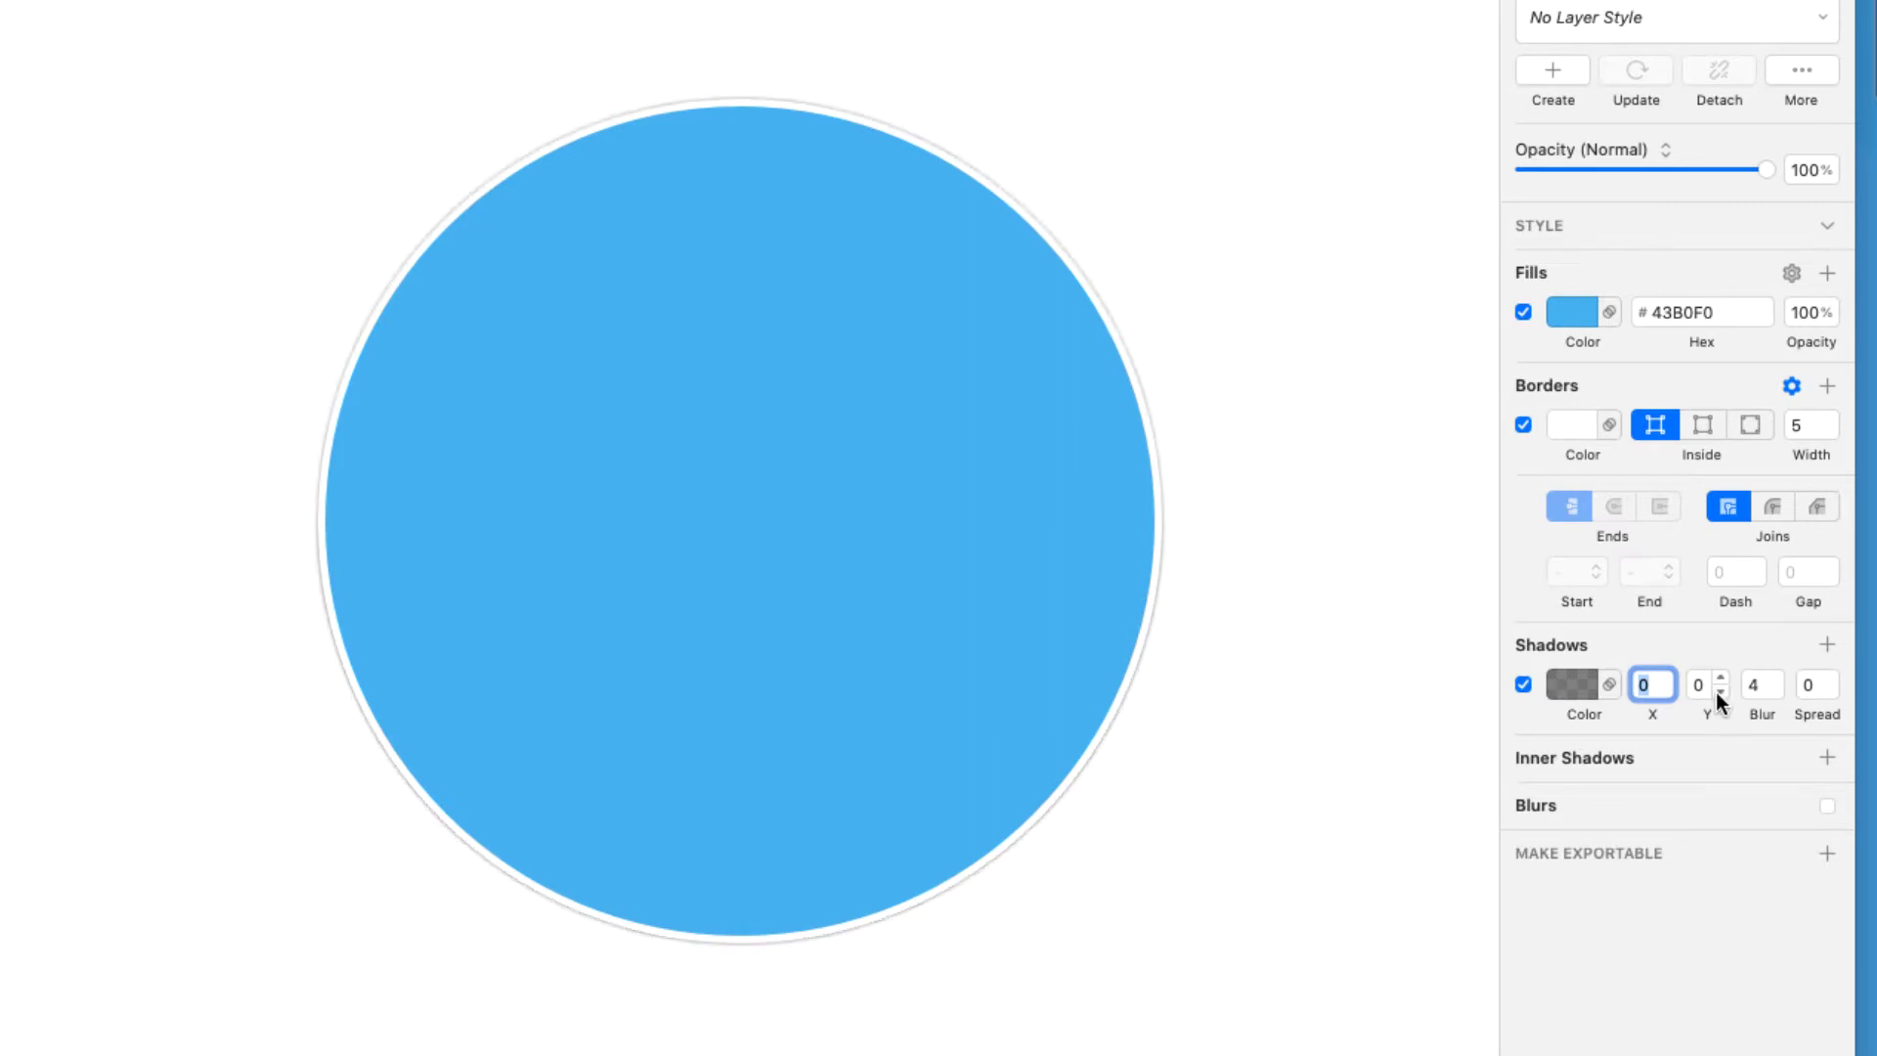
{"action": "left_click", "coordinate": [1041, 446]}
{"action": "mouse_move", "coordinate": [1762, 685]}
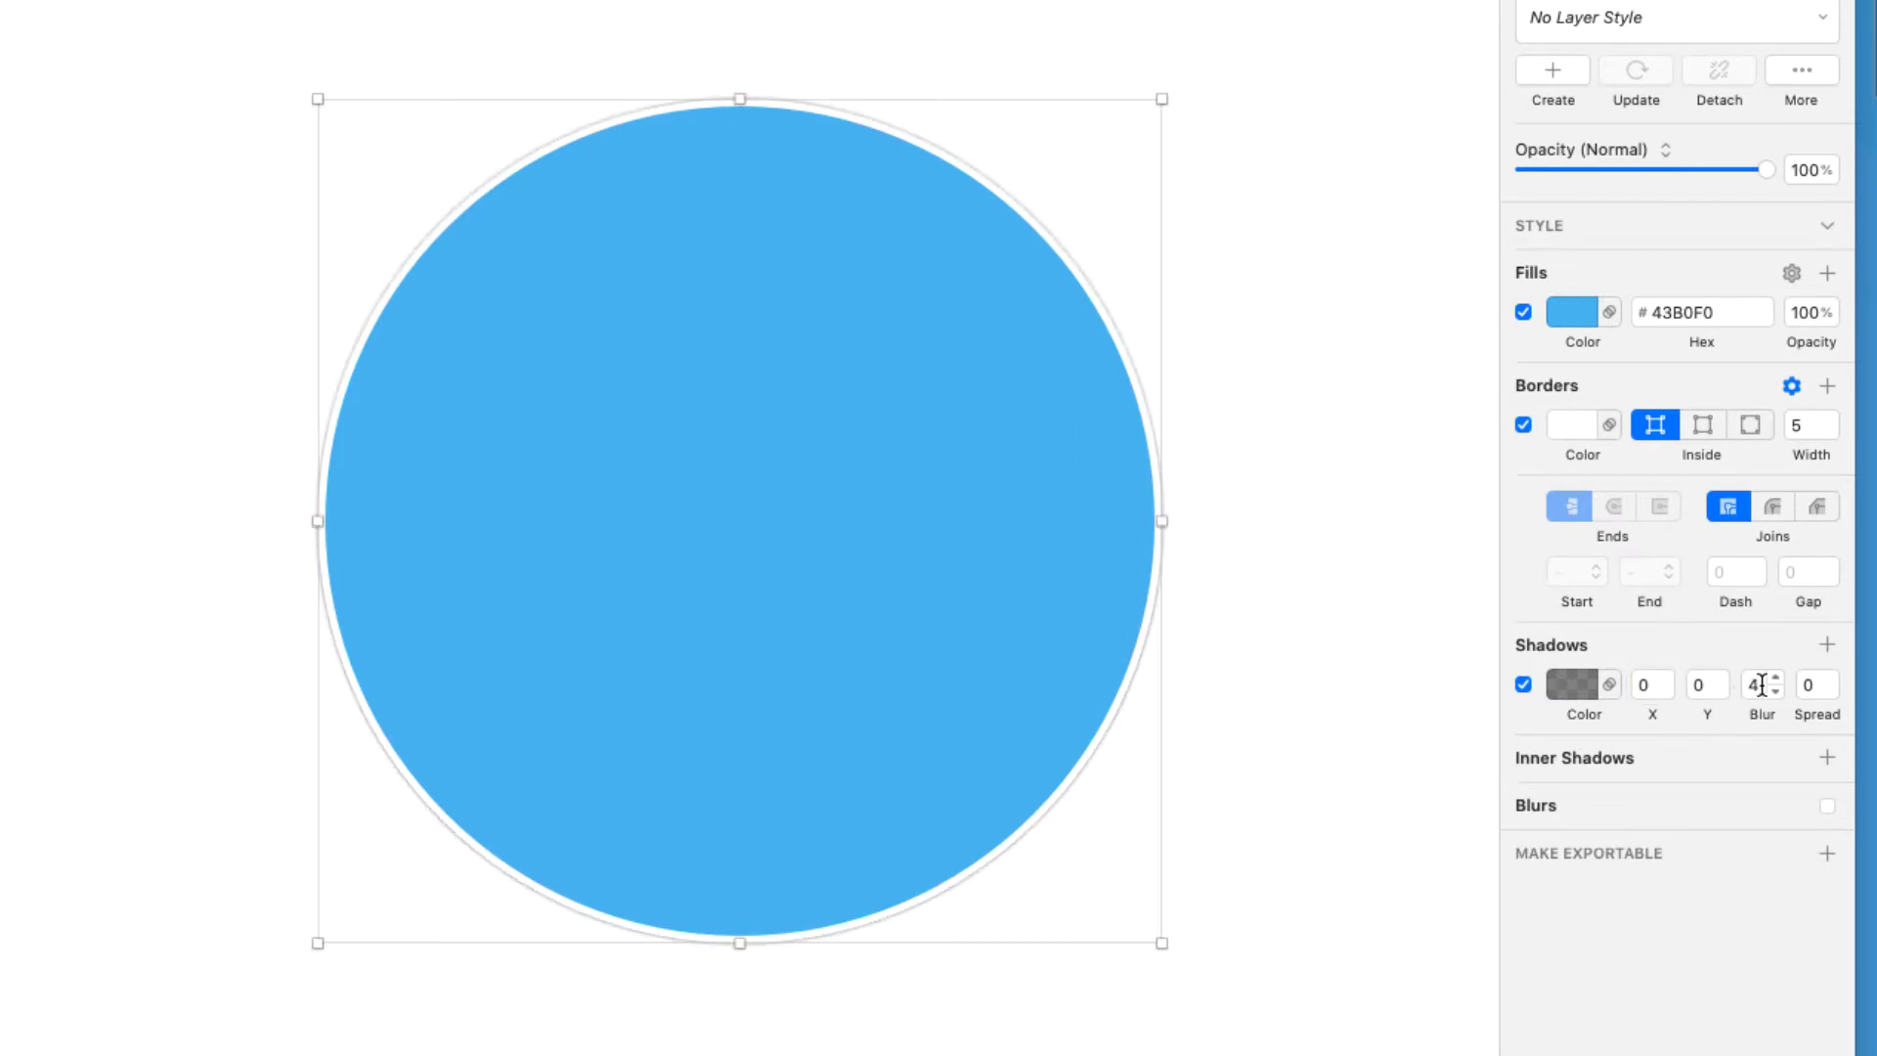
{"action": "type", "text": "10"}
{"action": "key", "text": "Return"}
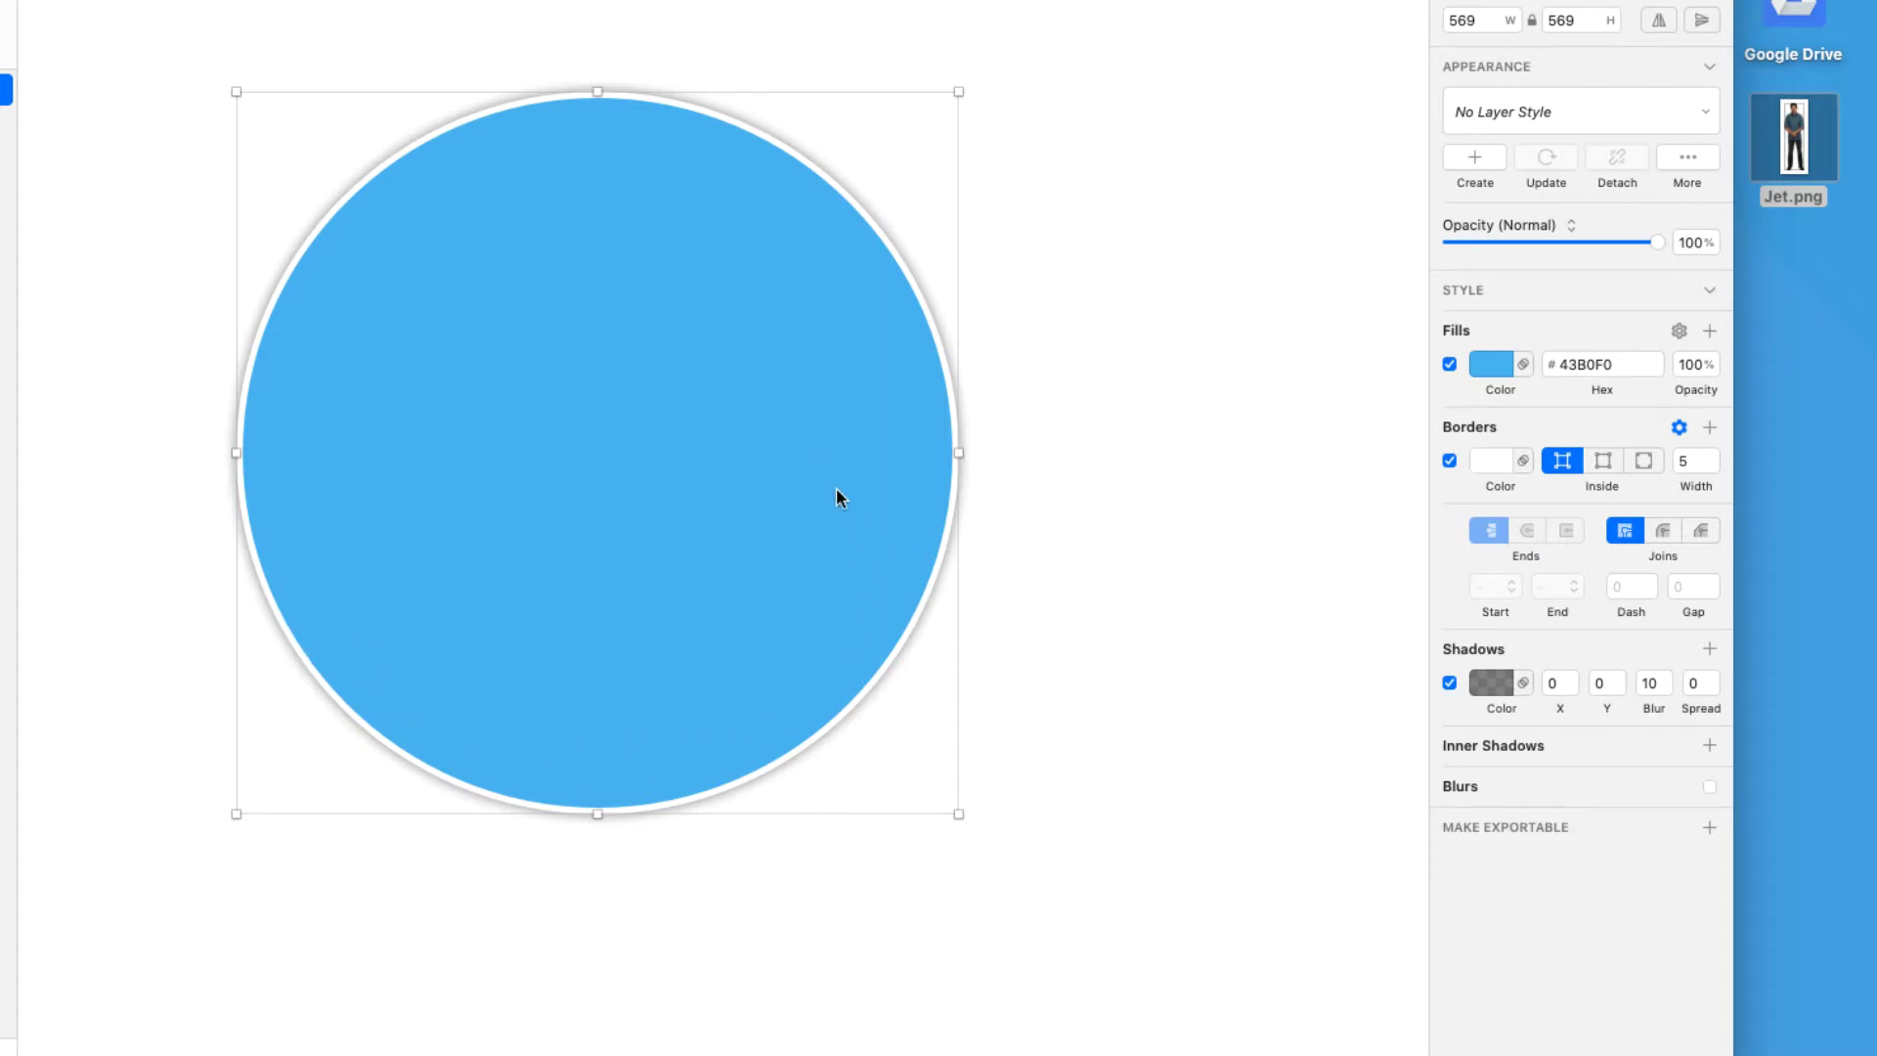
Shift the circle right and place the Jet.png photo so the man's face shows
{"action": "left_click_drag", "start_coordinate": [838, 496], "coordinate": [893, 493]}
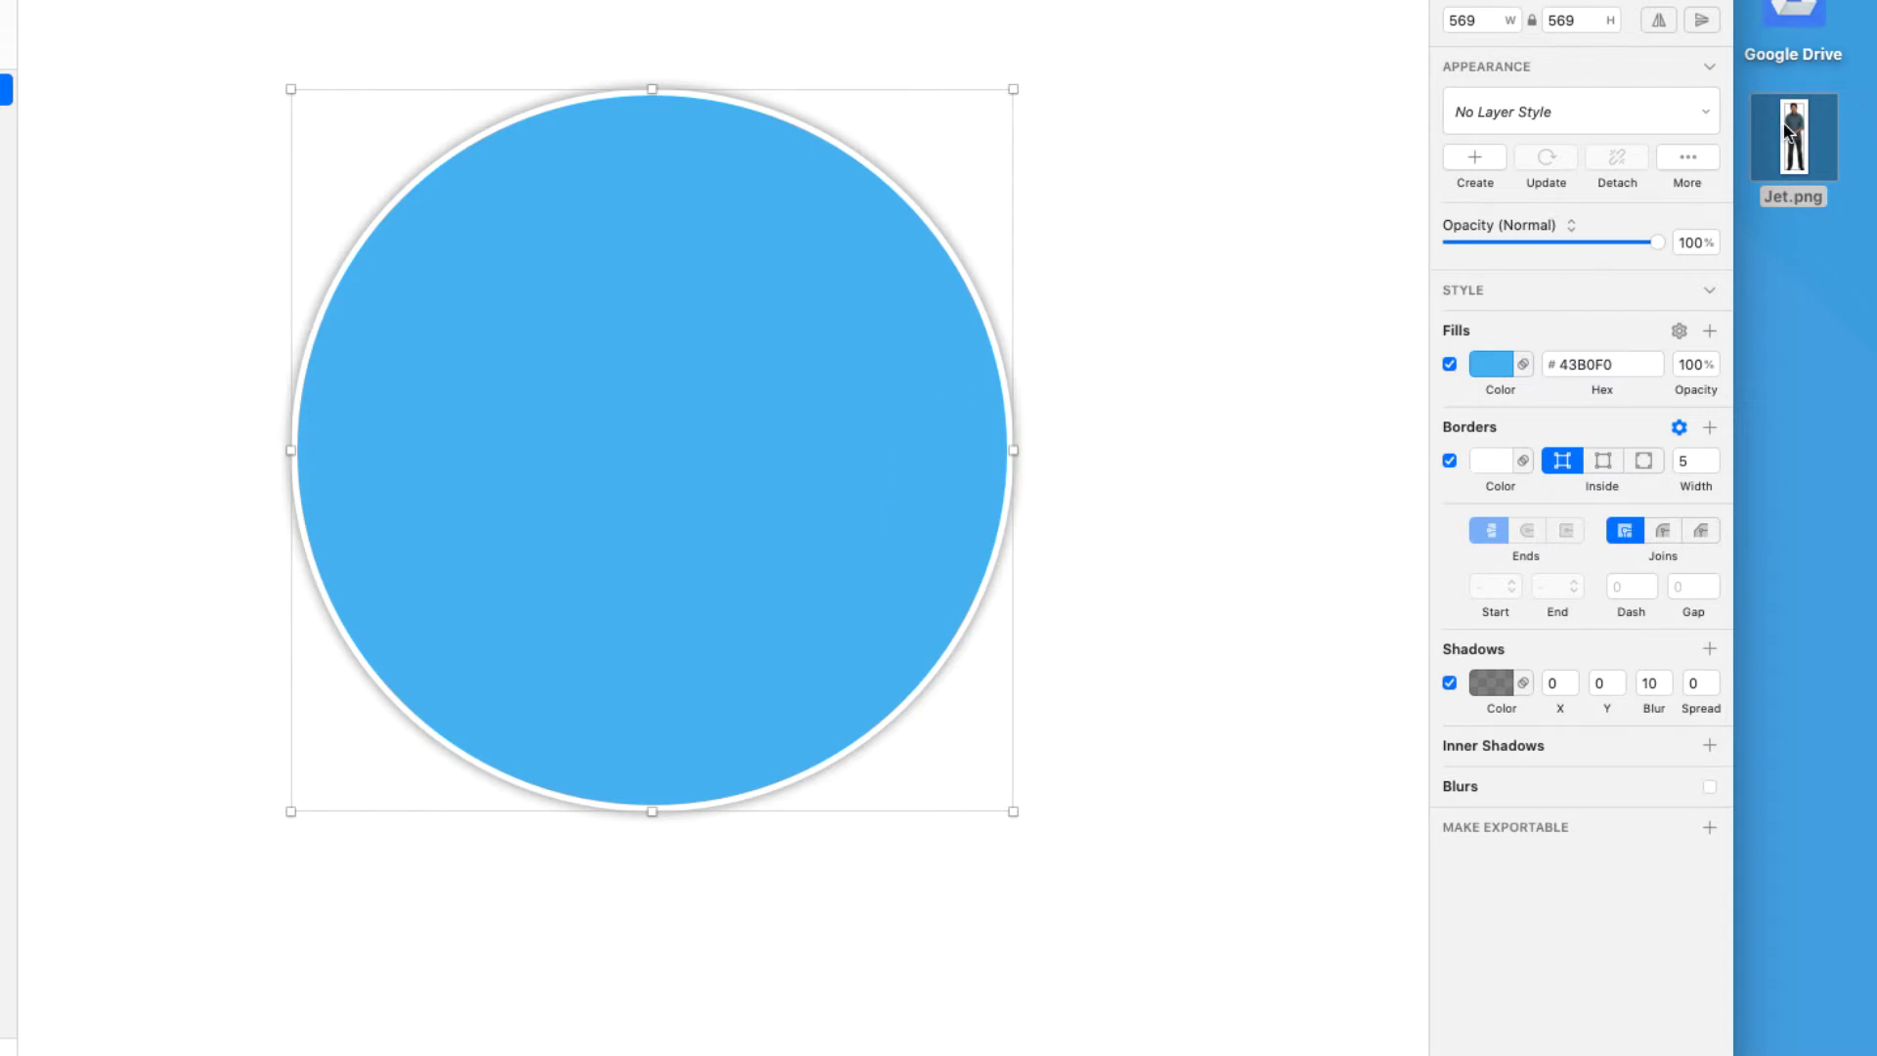
{"action": "left_click_drag", "start_coordinate": [1784, 127], "coordinate": [1179, 225]}
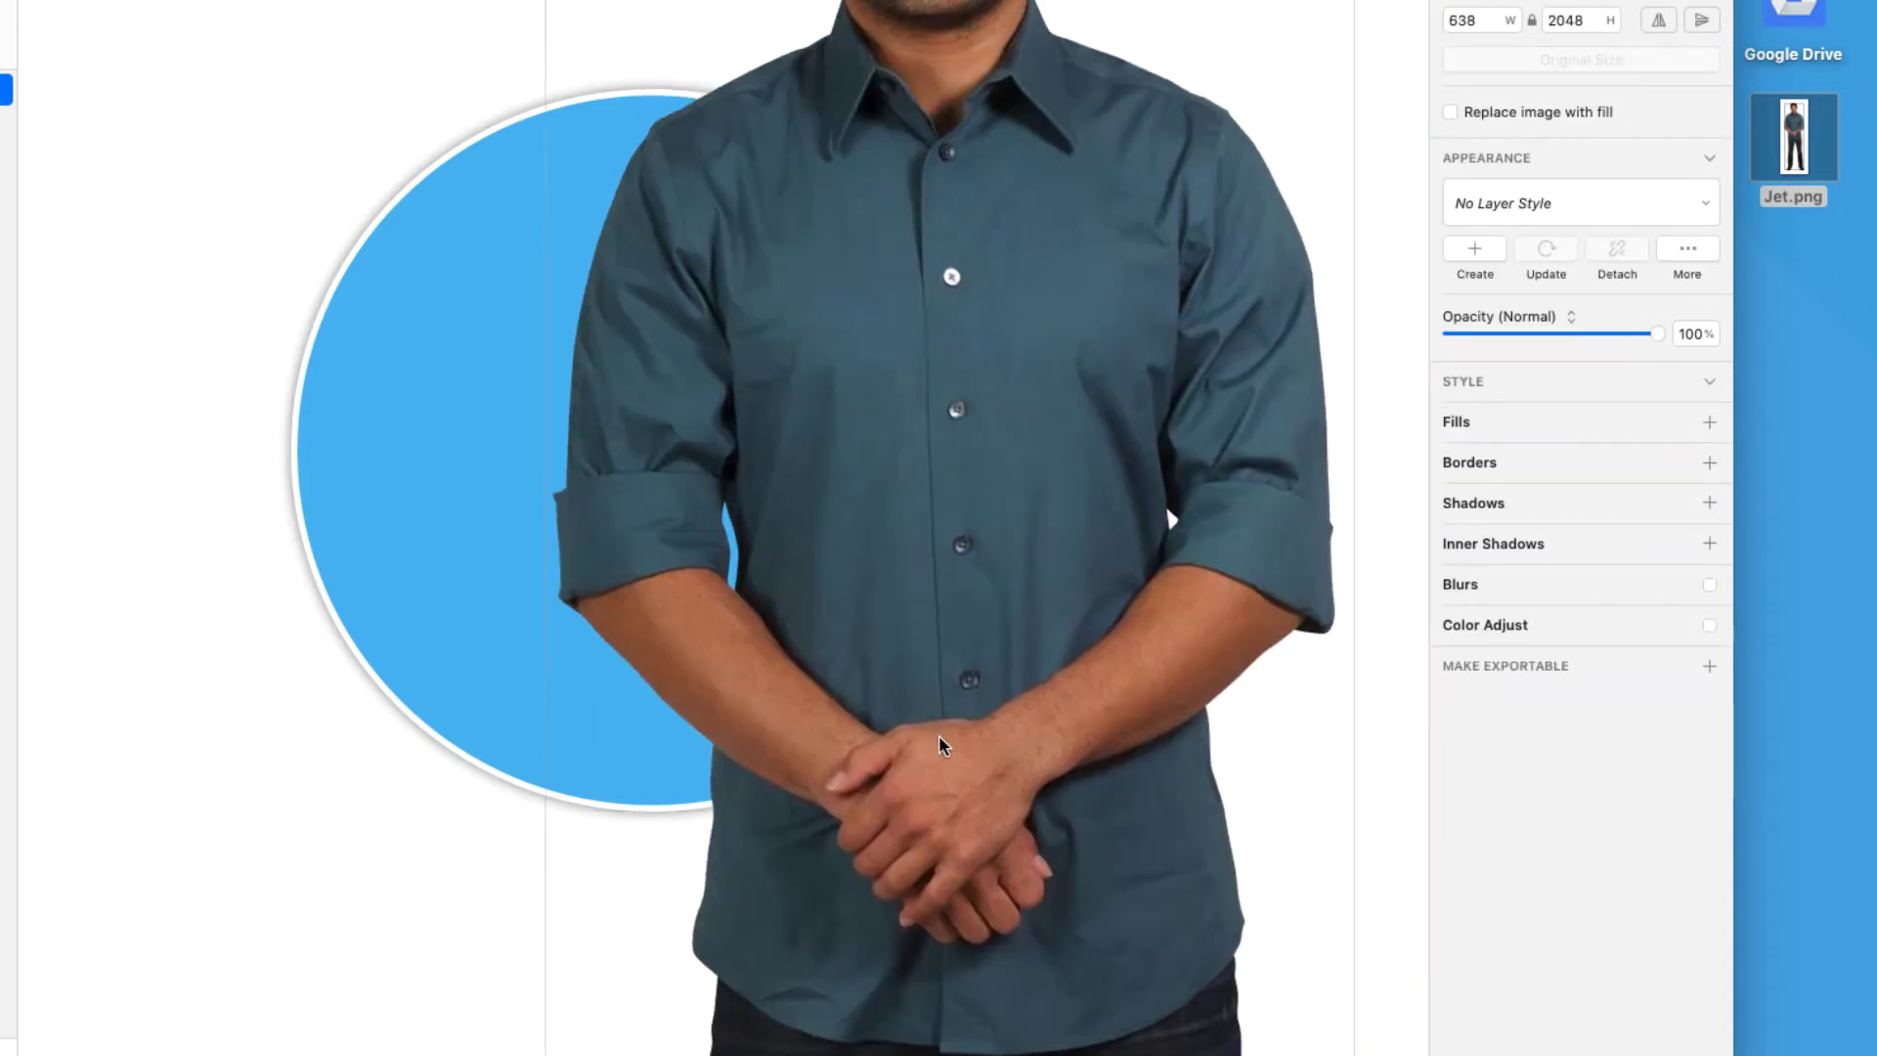
{"action": "left_click_drag", "start_coordinate": [956, 489], "coordinate": [1116, 944]}
Duplicate the blue circle and move the copy to the right, to X 751
{"action": "left_click", "coordinate": [616, 344]}
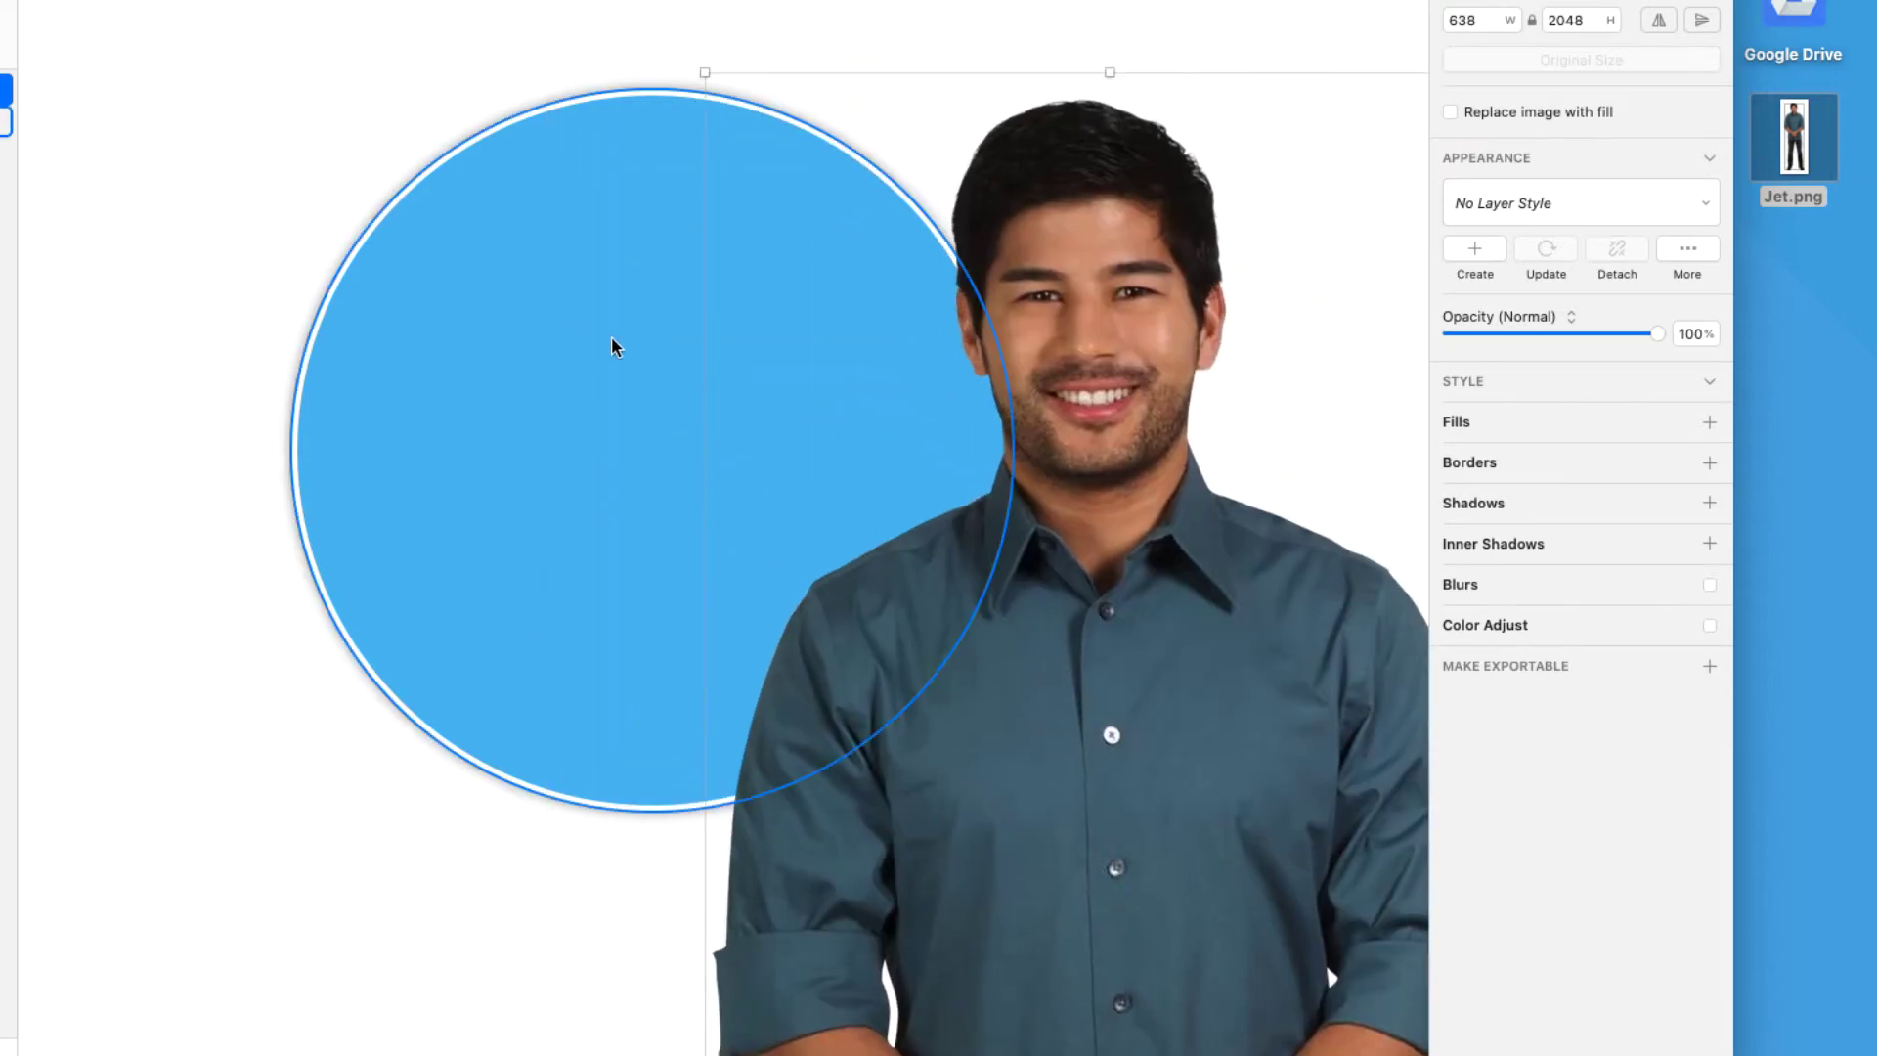
{"action": "mouse_move", "coordinate": [599, 336]}
{"action": "left_mouse_down"}
{"action": "mouse_move", "coordinate": [398, 302]}
{"action": "mouse_move", "coordinate": [503, 315]}
{"action": "left_mouse_up"}
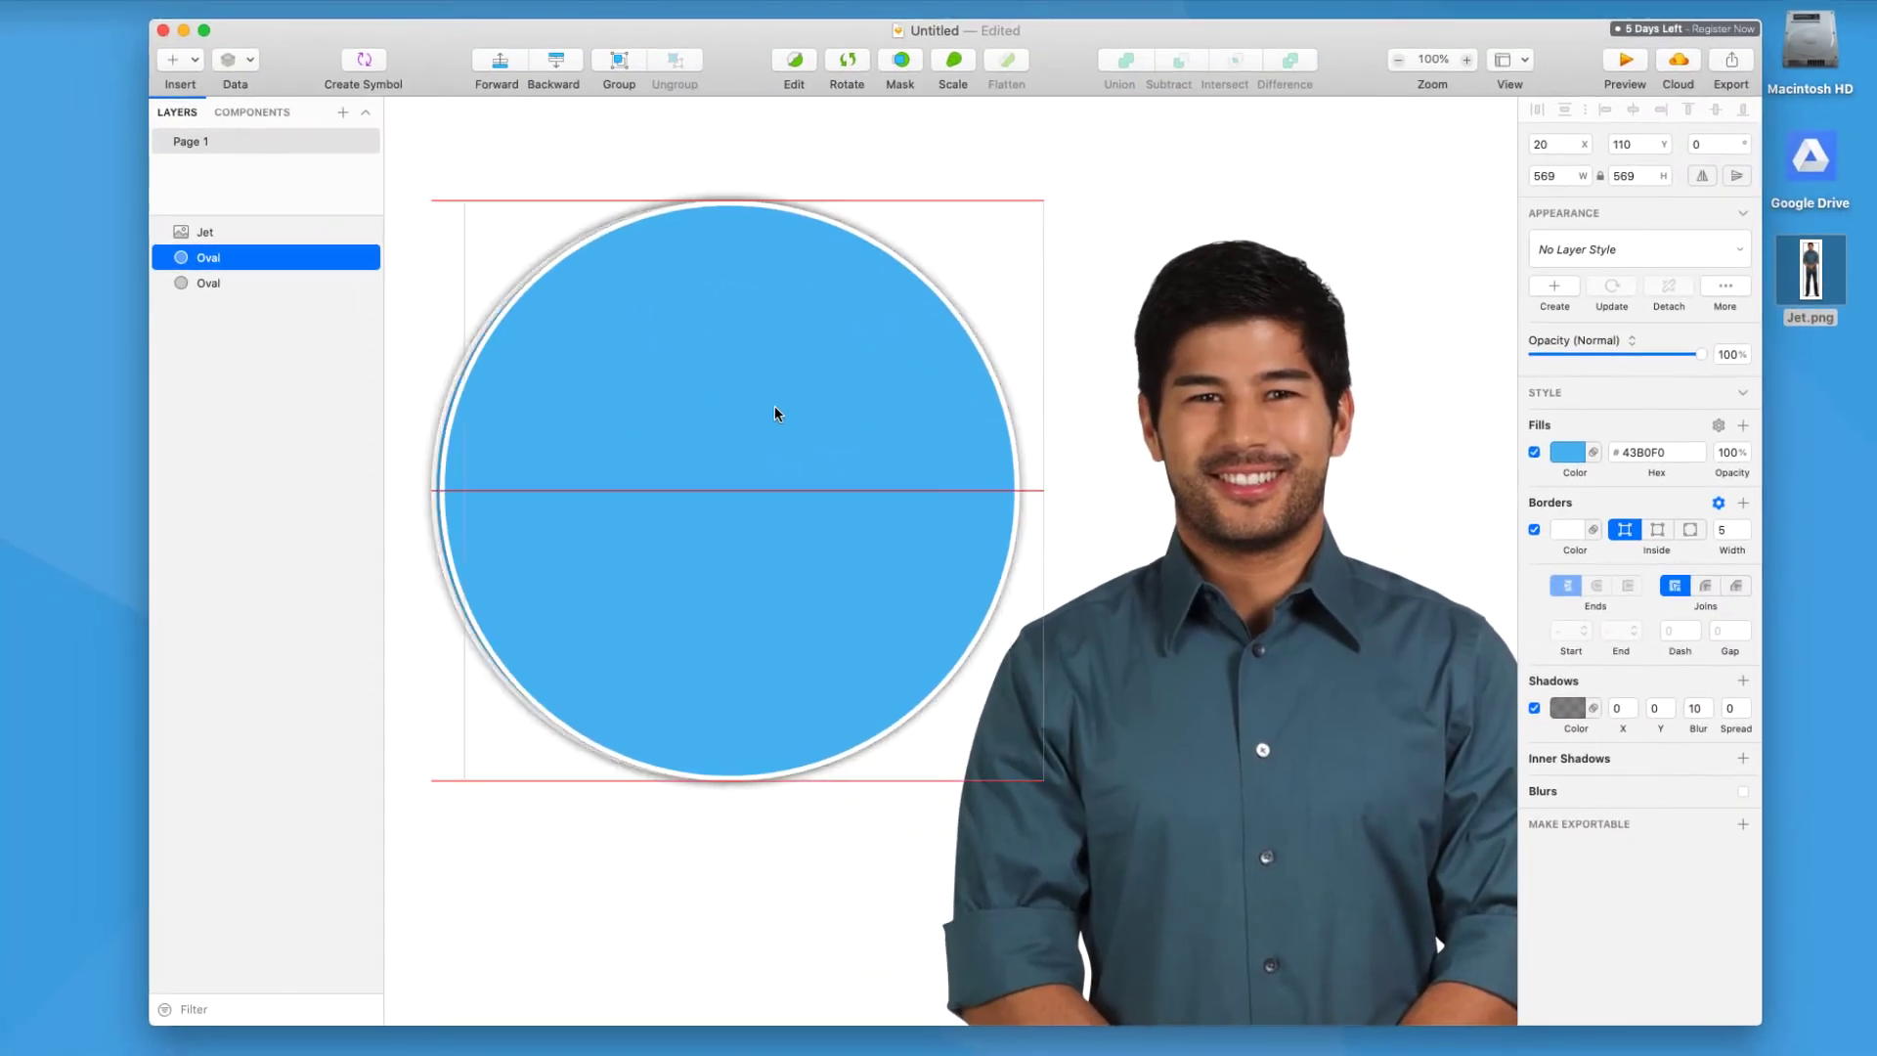
{"action": "left_click_drag", "start_coordinate": [774, 413], "coordinate": [1492, 409]}
{"action": "scroll", "coordinate": [1177, 526], "scroll_direction": "right", "scroll_amount": 5}
{"action": "left_click_drag", "start_coordinate": [1038, 384], "coordinate": [1199, 406]}
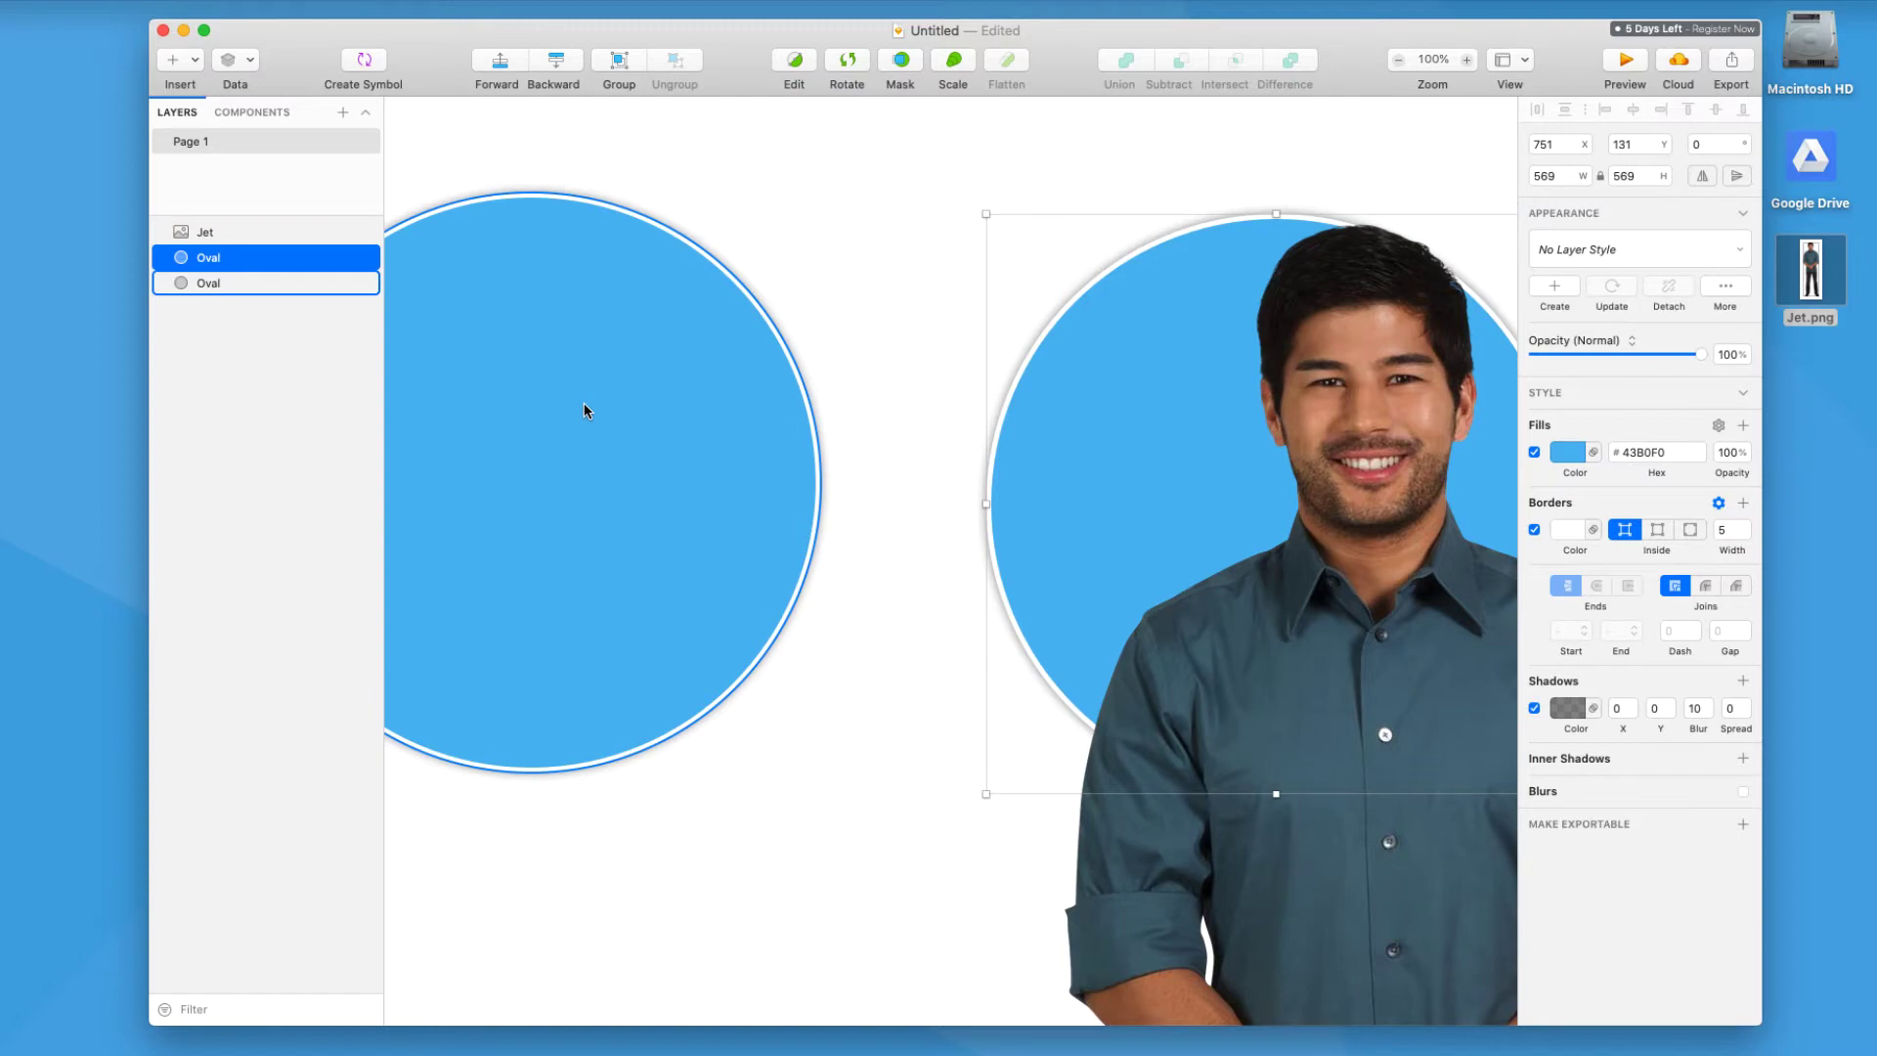
Shrink the Jet photo to 549 × 1762 and place it at 771, 90 over the right circle
{"action": "scroll", "coordinate": [583, 403], "scroll_direction": "right", "scroll_amount": 5}
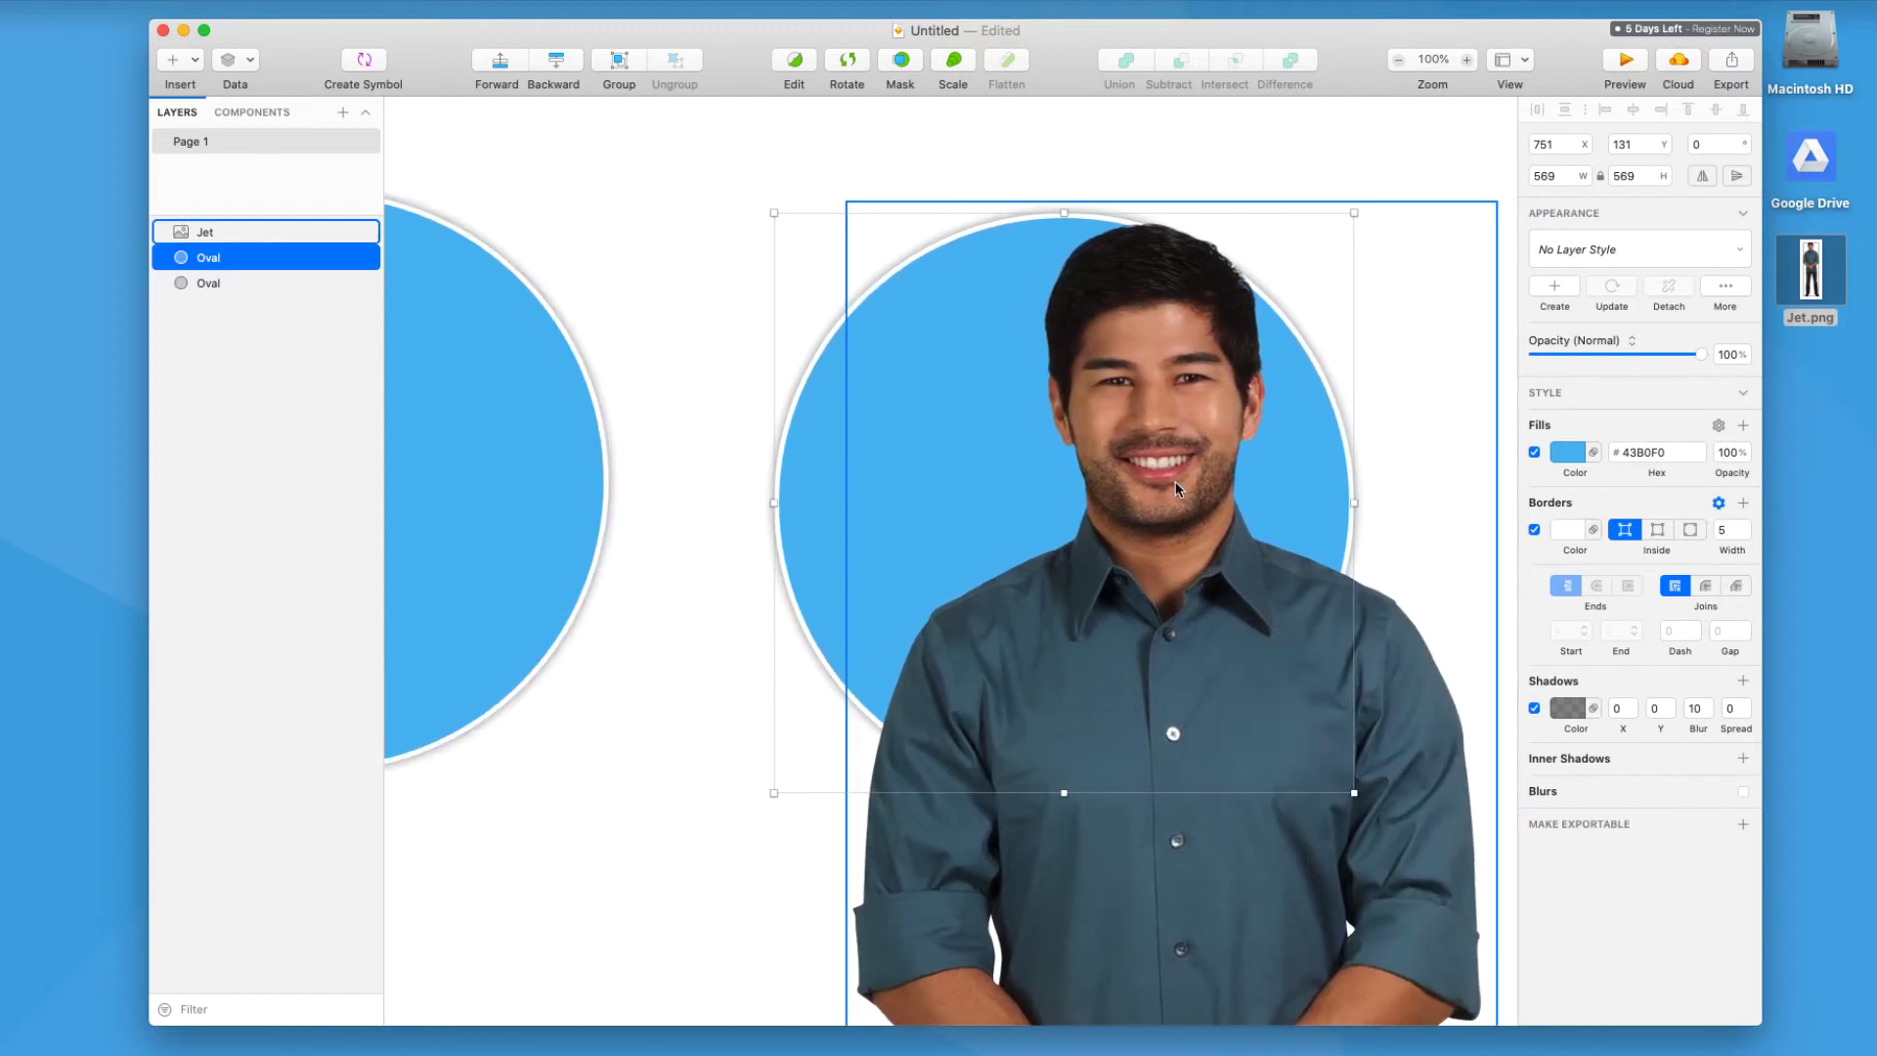
{"action": "left_click_drag", "start_coordinate": [1175, 481], "coordinate": [1117, 445]}
{"action": "left_click_drag", "start_coordinate": [753, 133], "coordinate": [946, 390]}
{"action": "left_click_drag", "start_coordinate": [1100, 569], "coordinate": [1052, 309]}
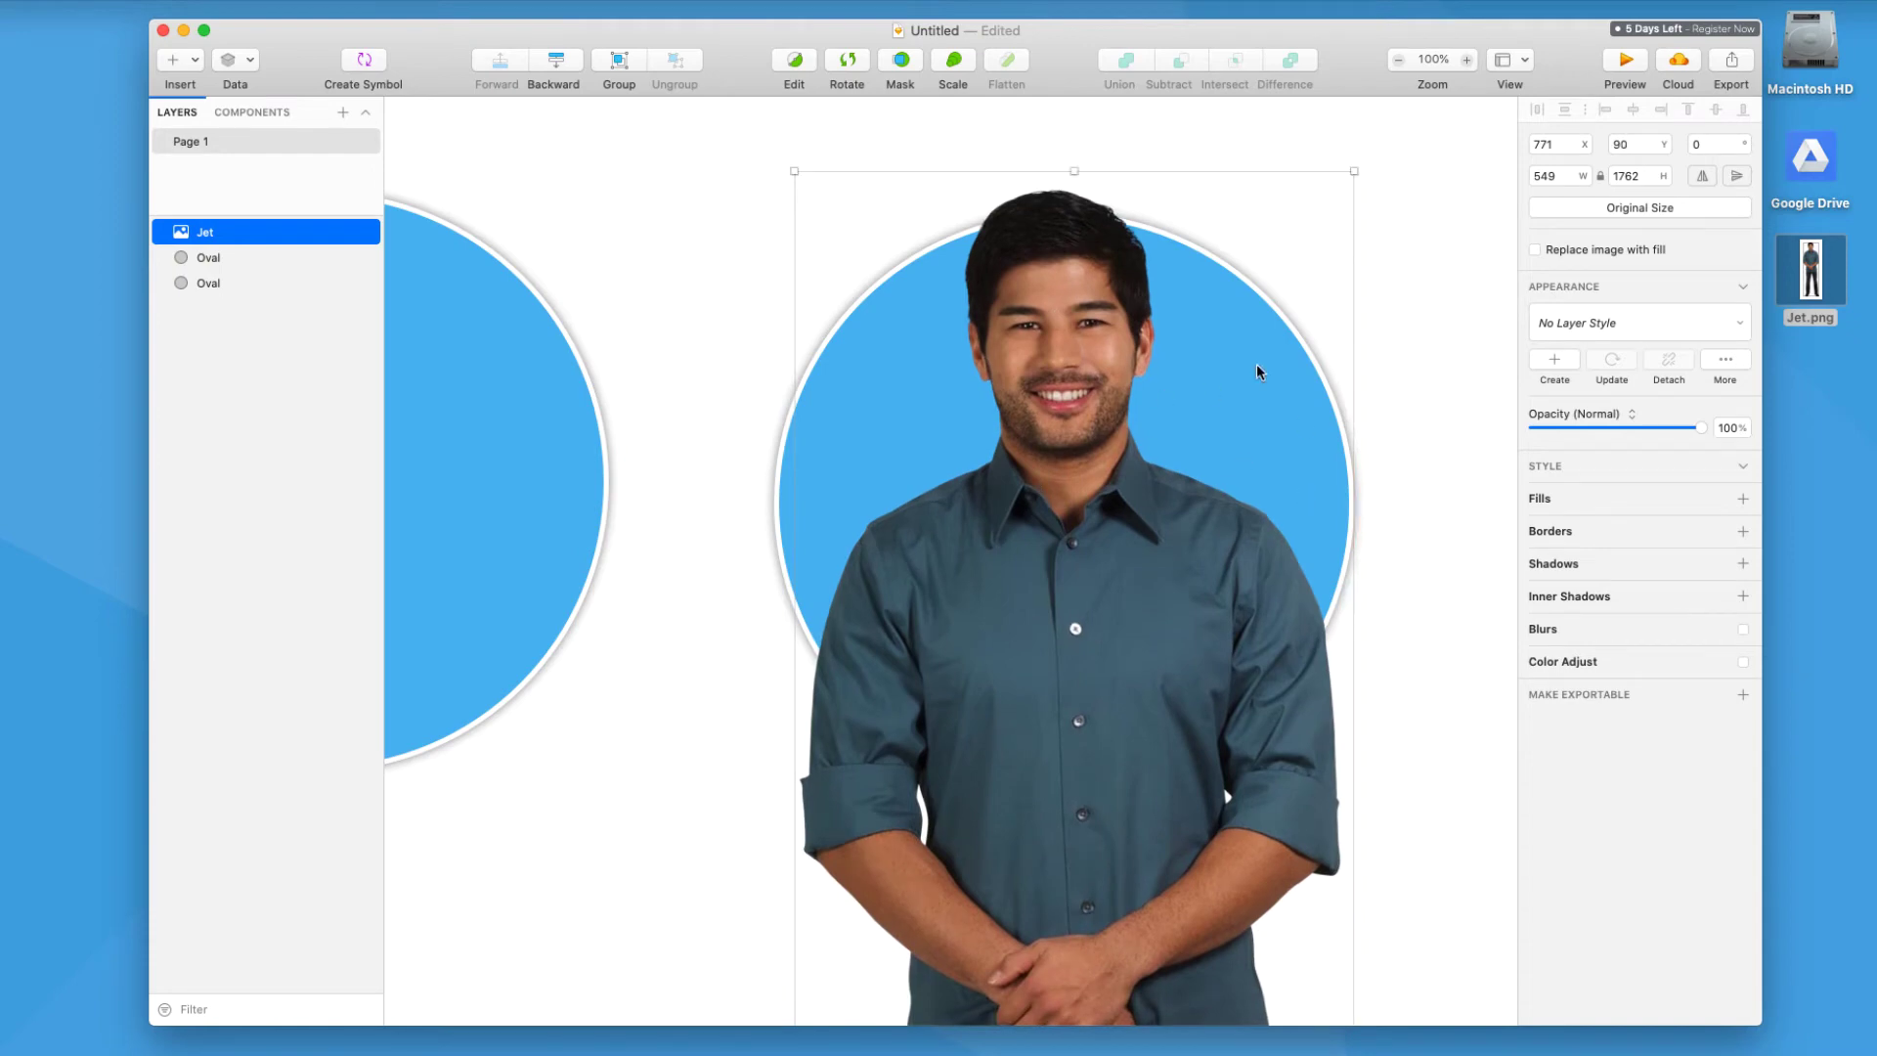
Position the Jet photo over the right circle and mask it into that circle
{"action": "left_click", "coordinate": [1368, 454]}
{"action": "left_click", "coordinate": [1351, 455]}
{"action": "left_click_drag", "start_coordinate": [1134, 500], "coordinate": [1070, 485]}
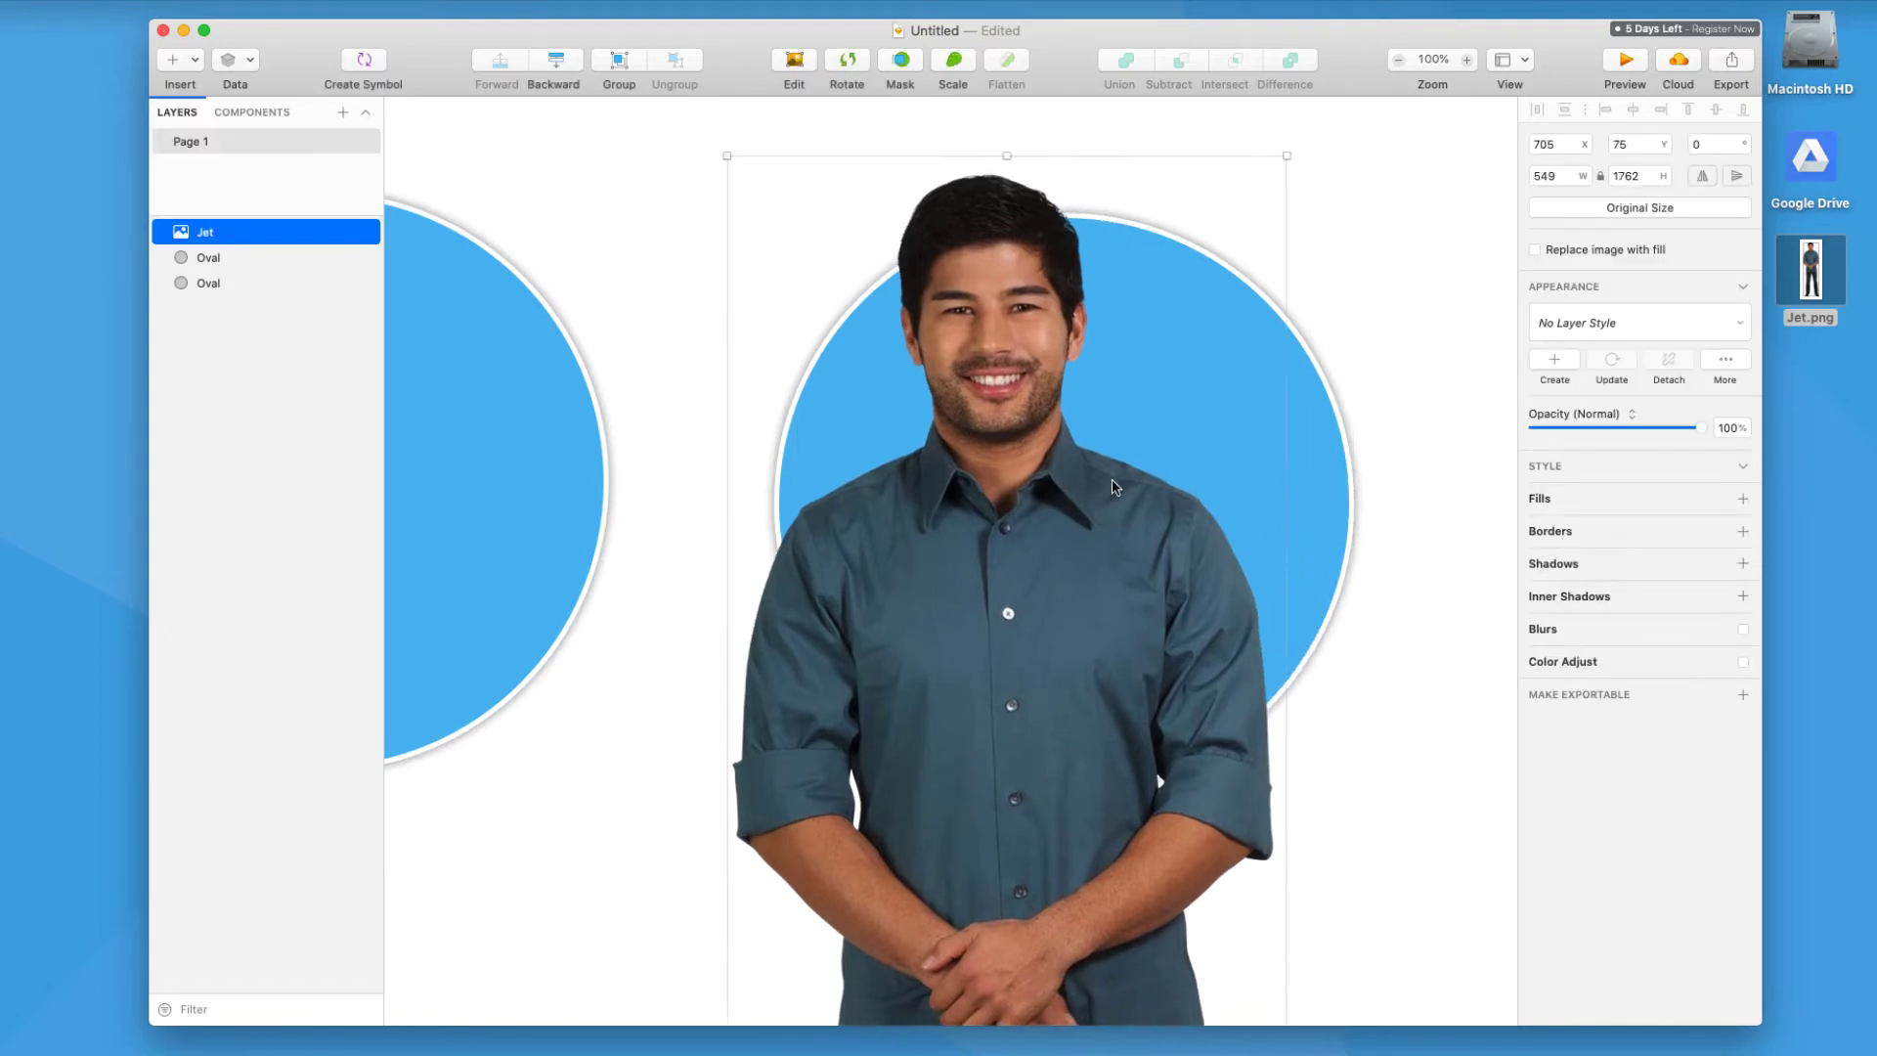
{"action": "left_click", "coordinate": [1347, 474]}
{"action": "left_click", "coordinate": [1186, 452], "text": "shift"}
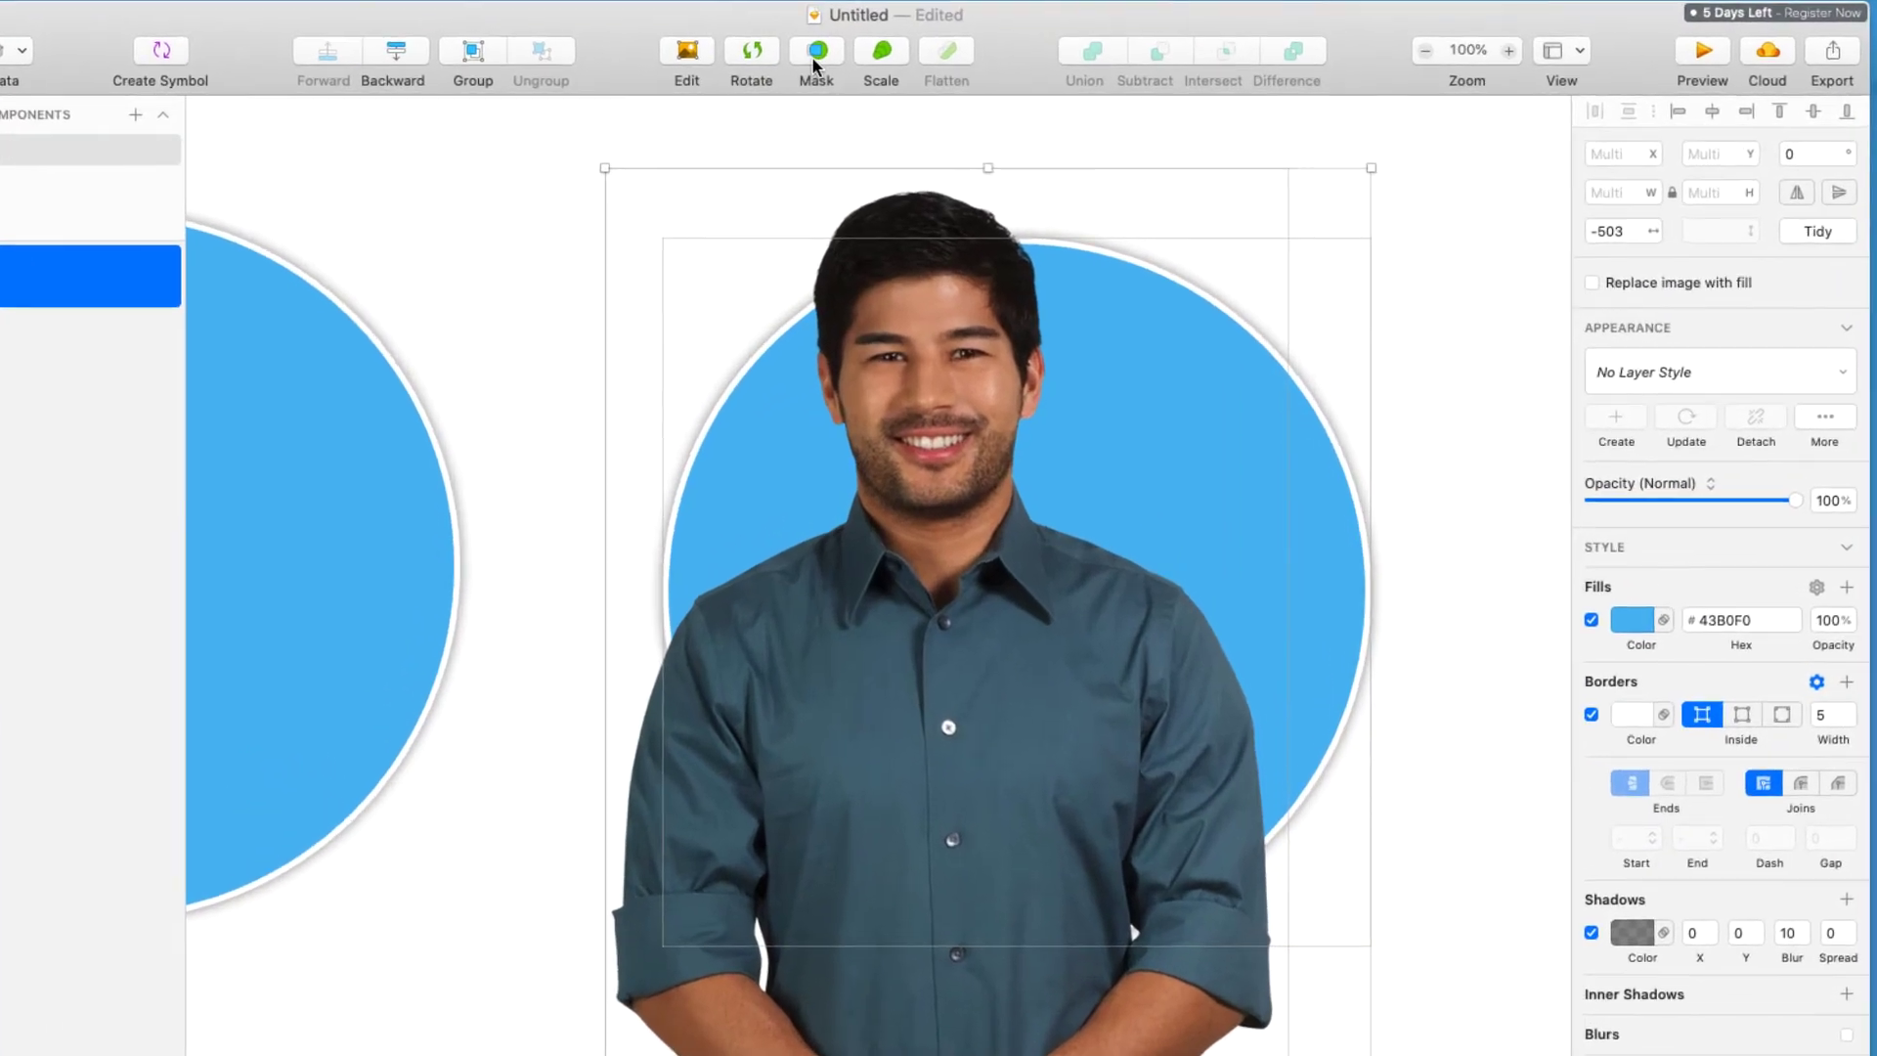
{"action": "left_click", "coordinate": [815, 57]}
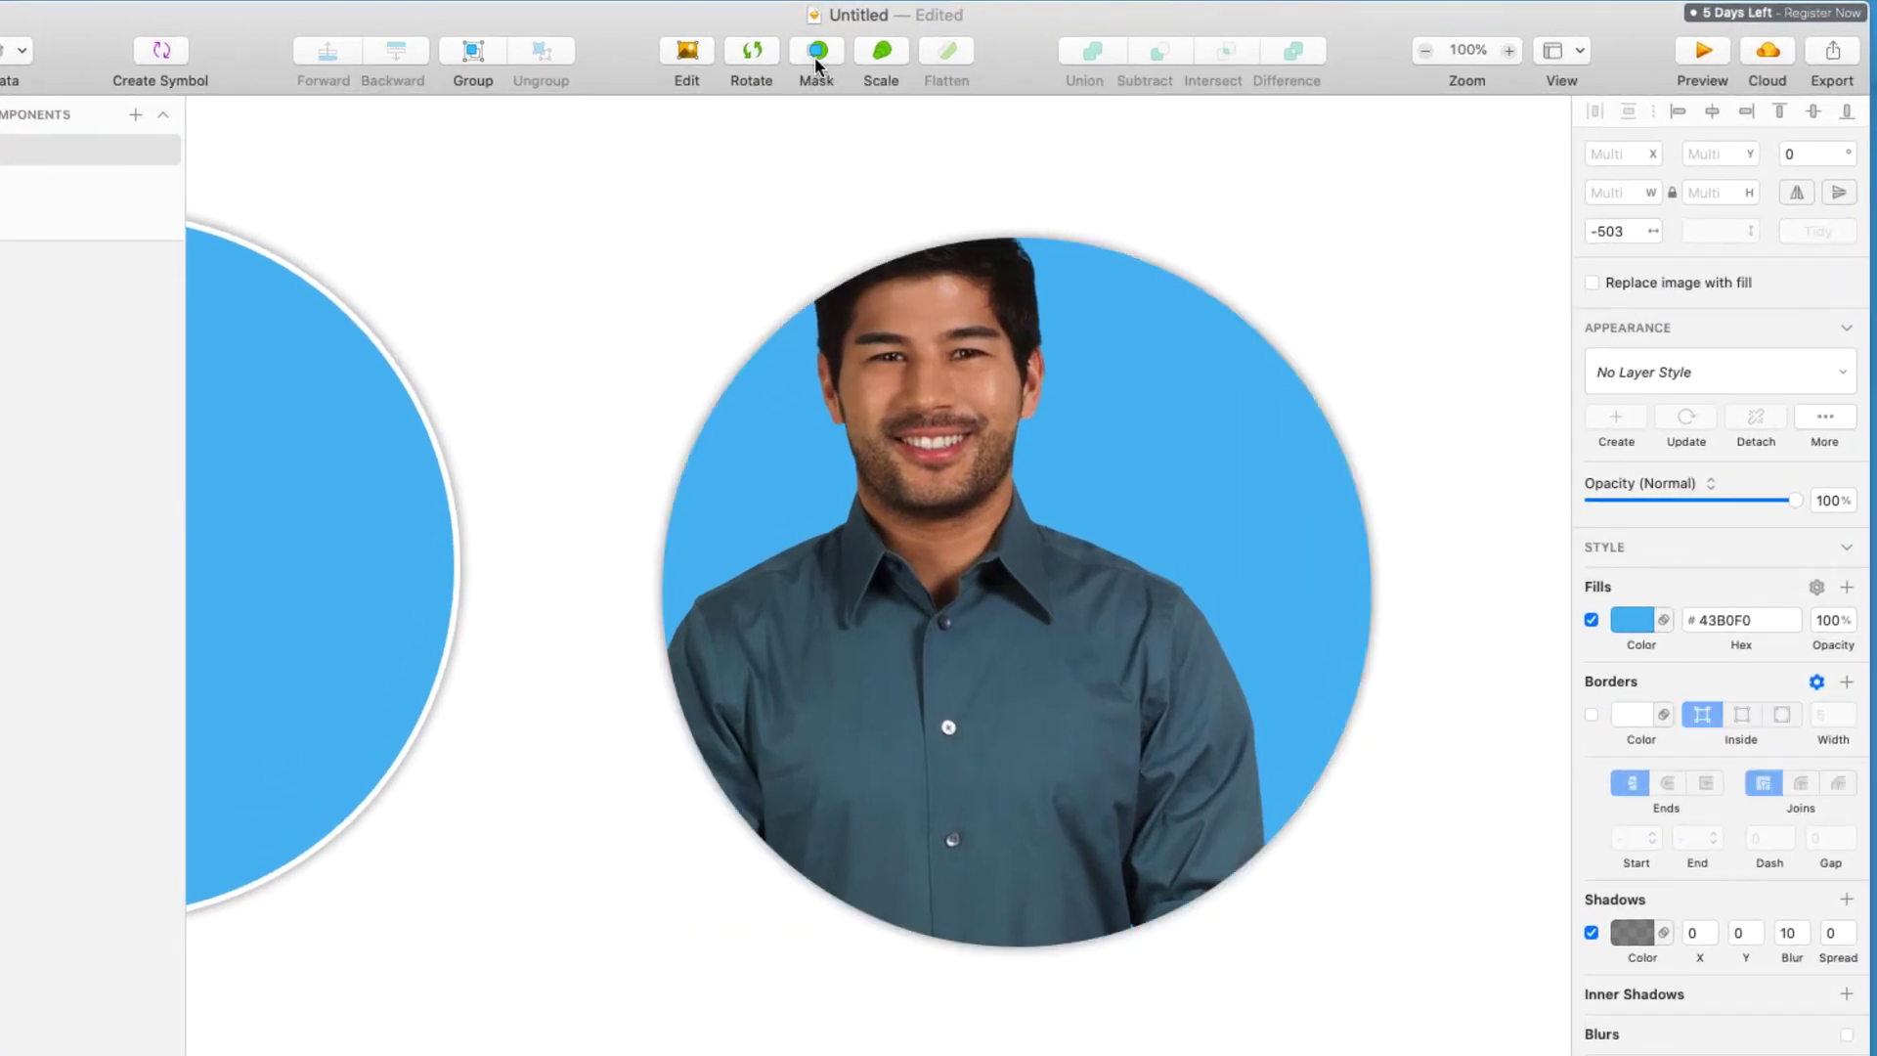
Turn off the mask circle's drop shadow and blue fill so only the cut-out photo remains
{"action": "left_click", "coordinate": [1034, 450]}
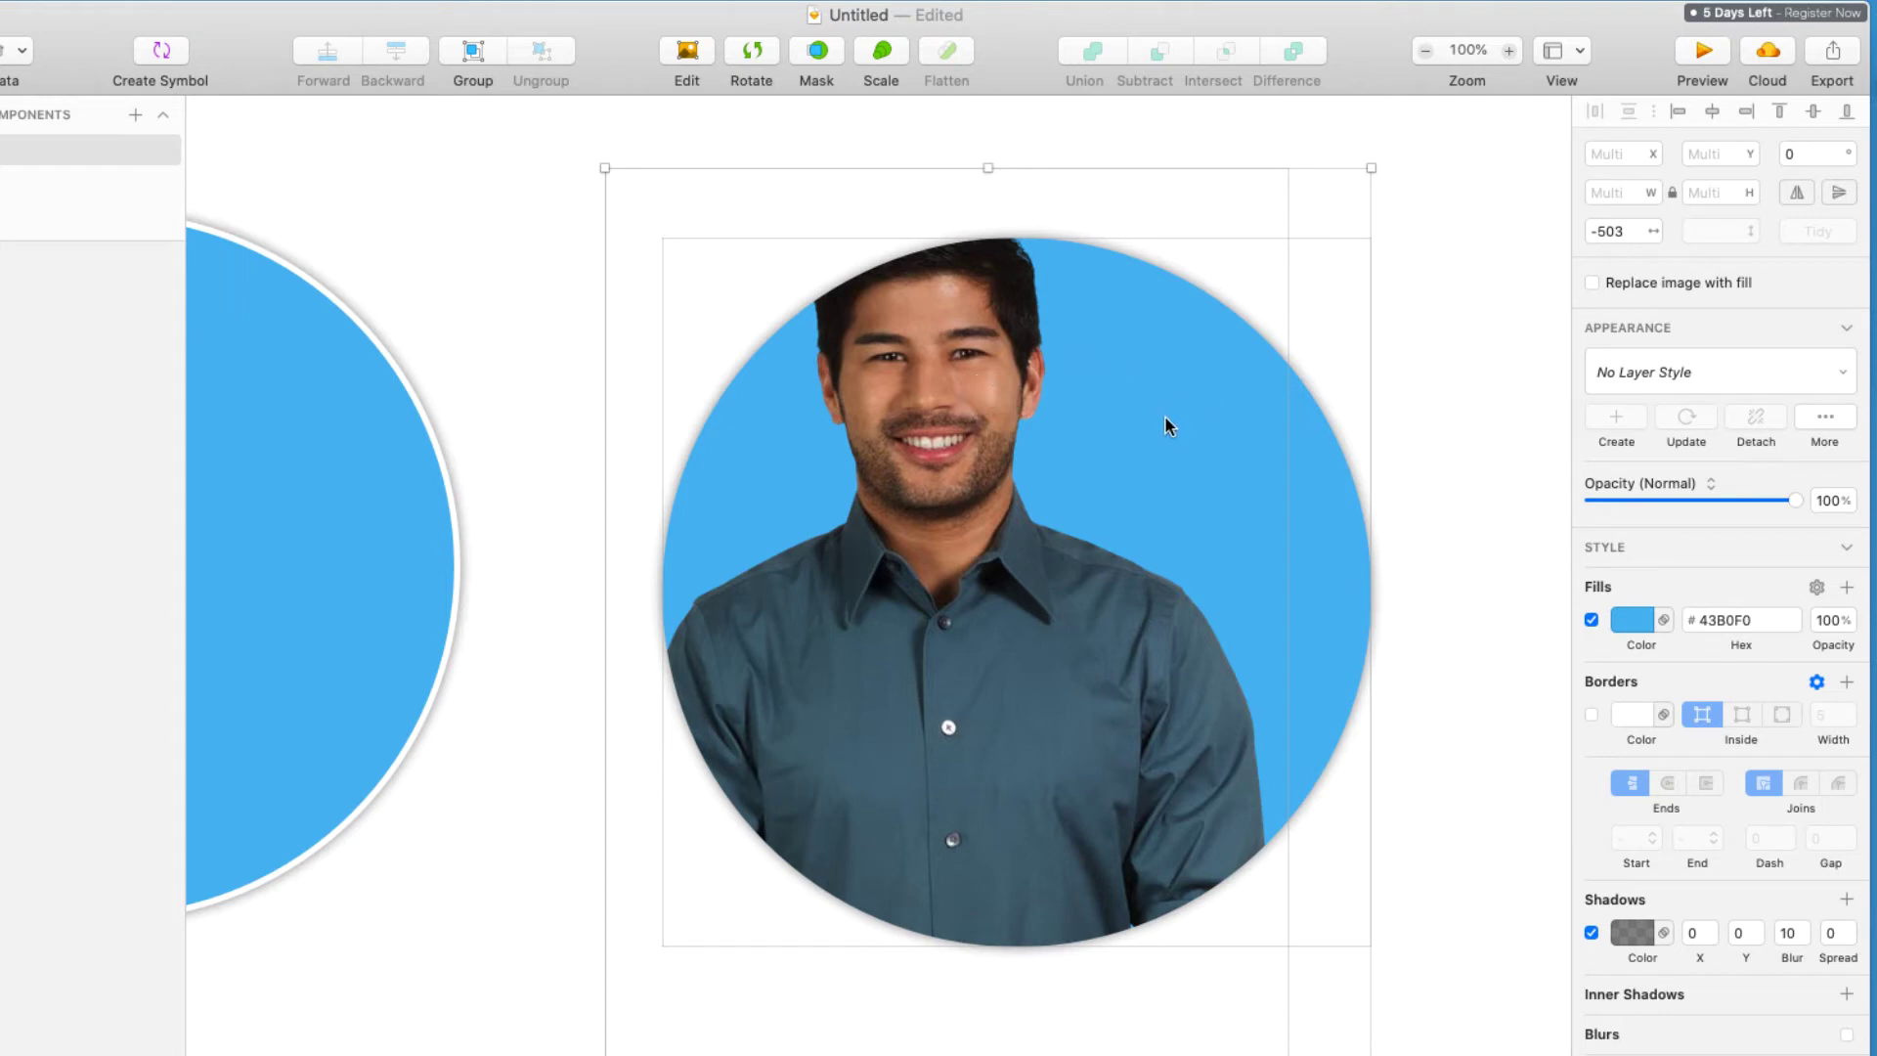
{"action": "left_click", "coordinate": [1591, 933]}
{"action": "left_click", "coordinate": [1591, 620]}
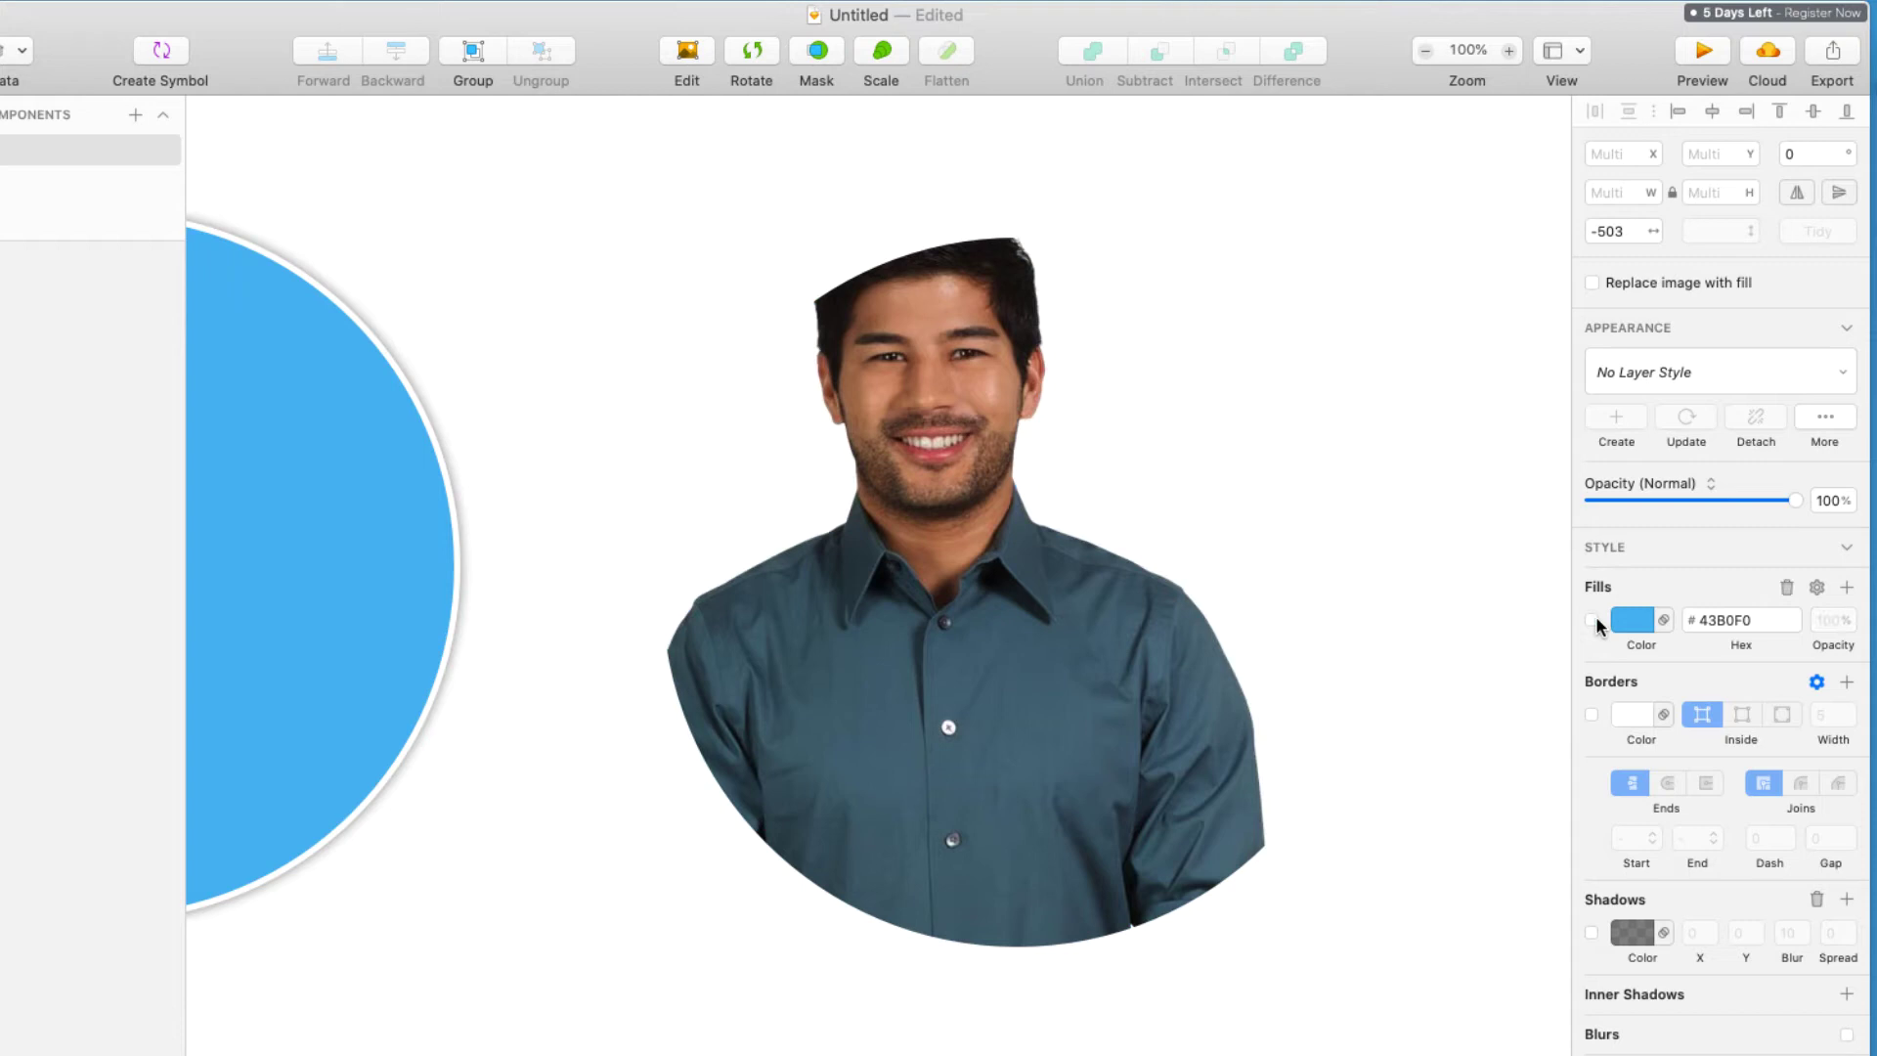
{"action": "double_click", "coordinate": [964, 359]}
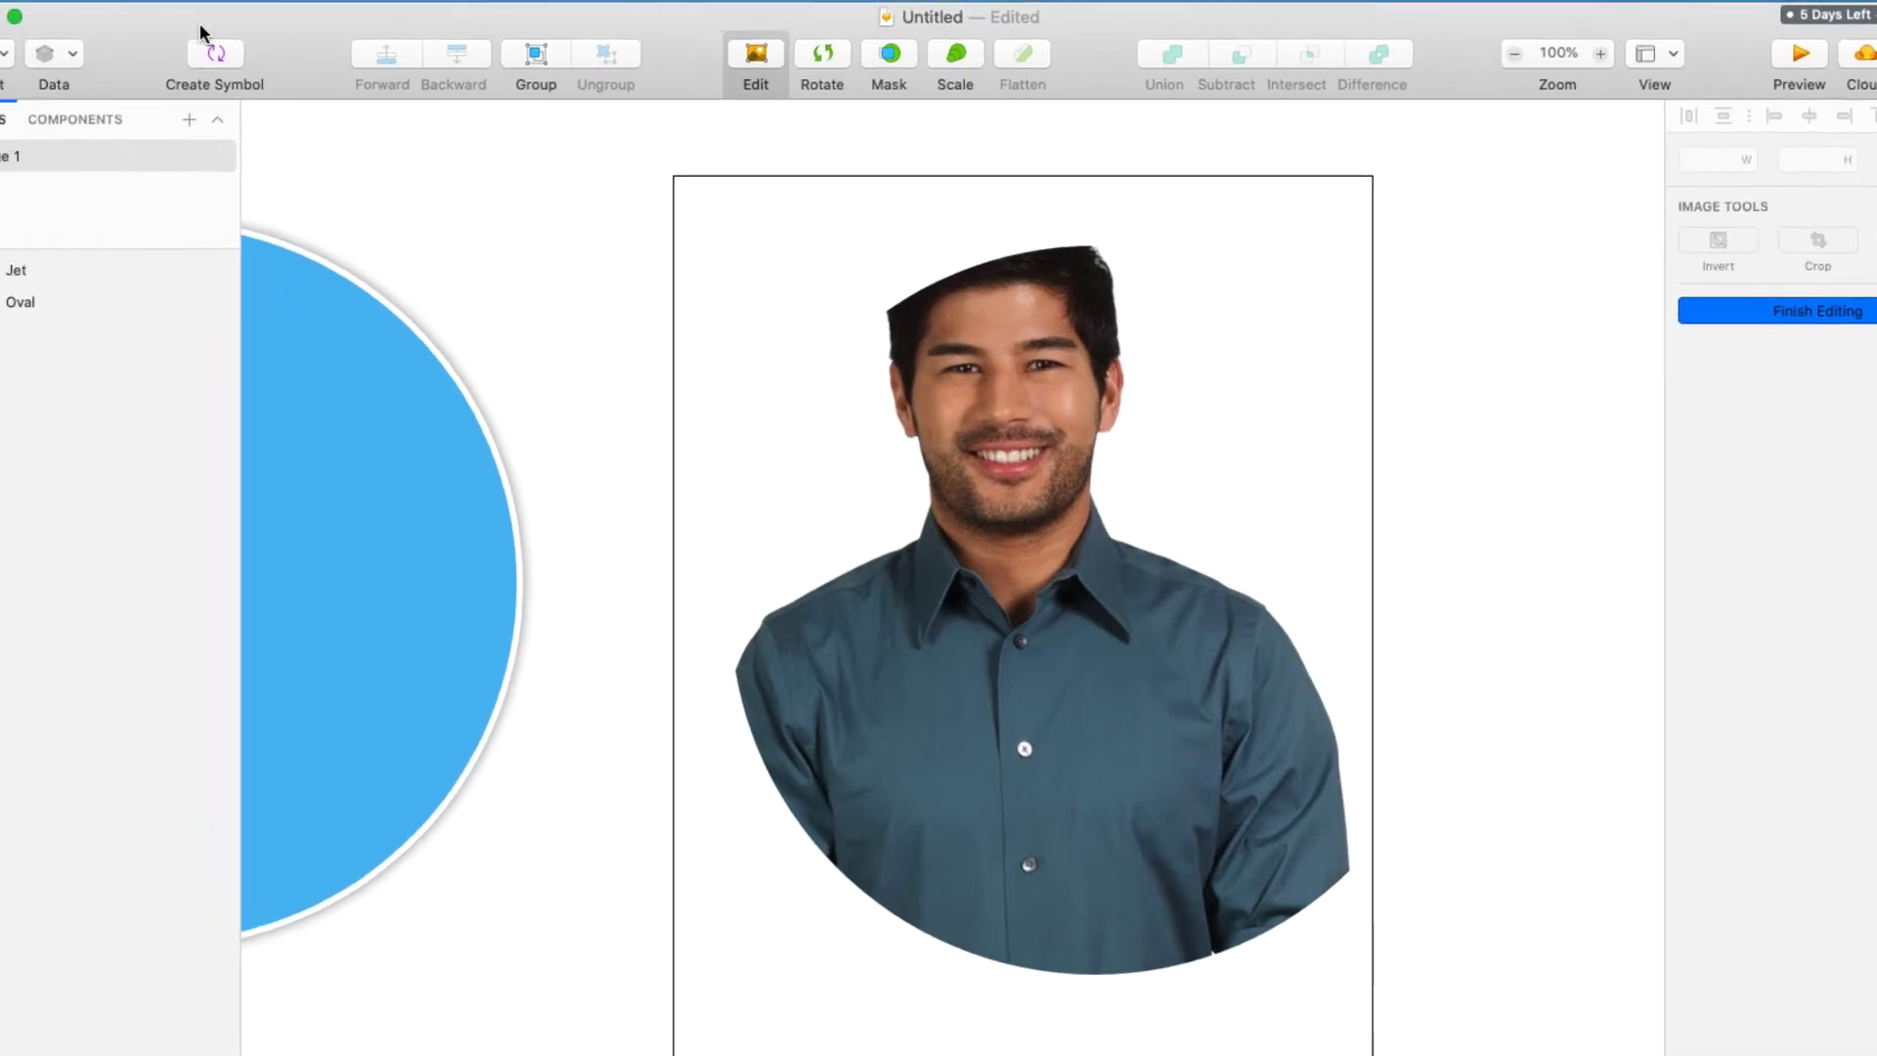
Move the Jet photo down-right inside its mask to X 766, centring face and shoulders
{"action": "left_click", "coordinate": [26, 282]}
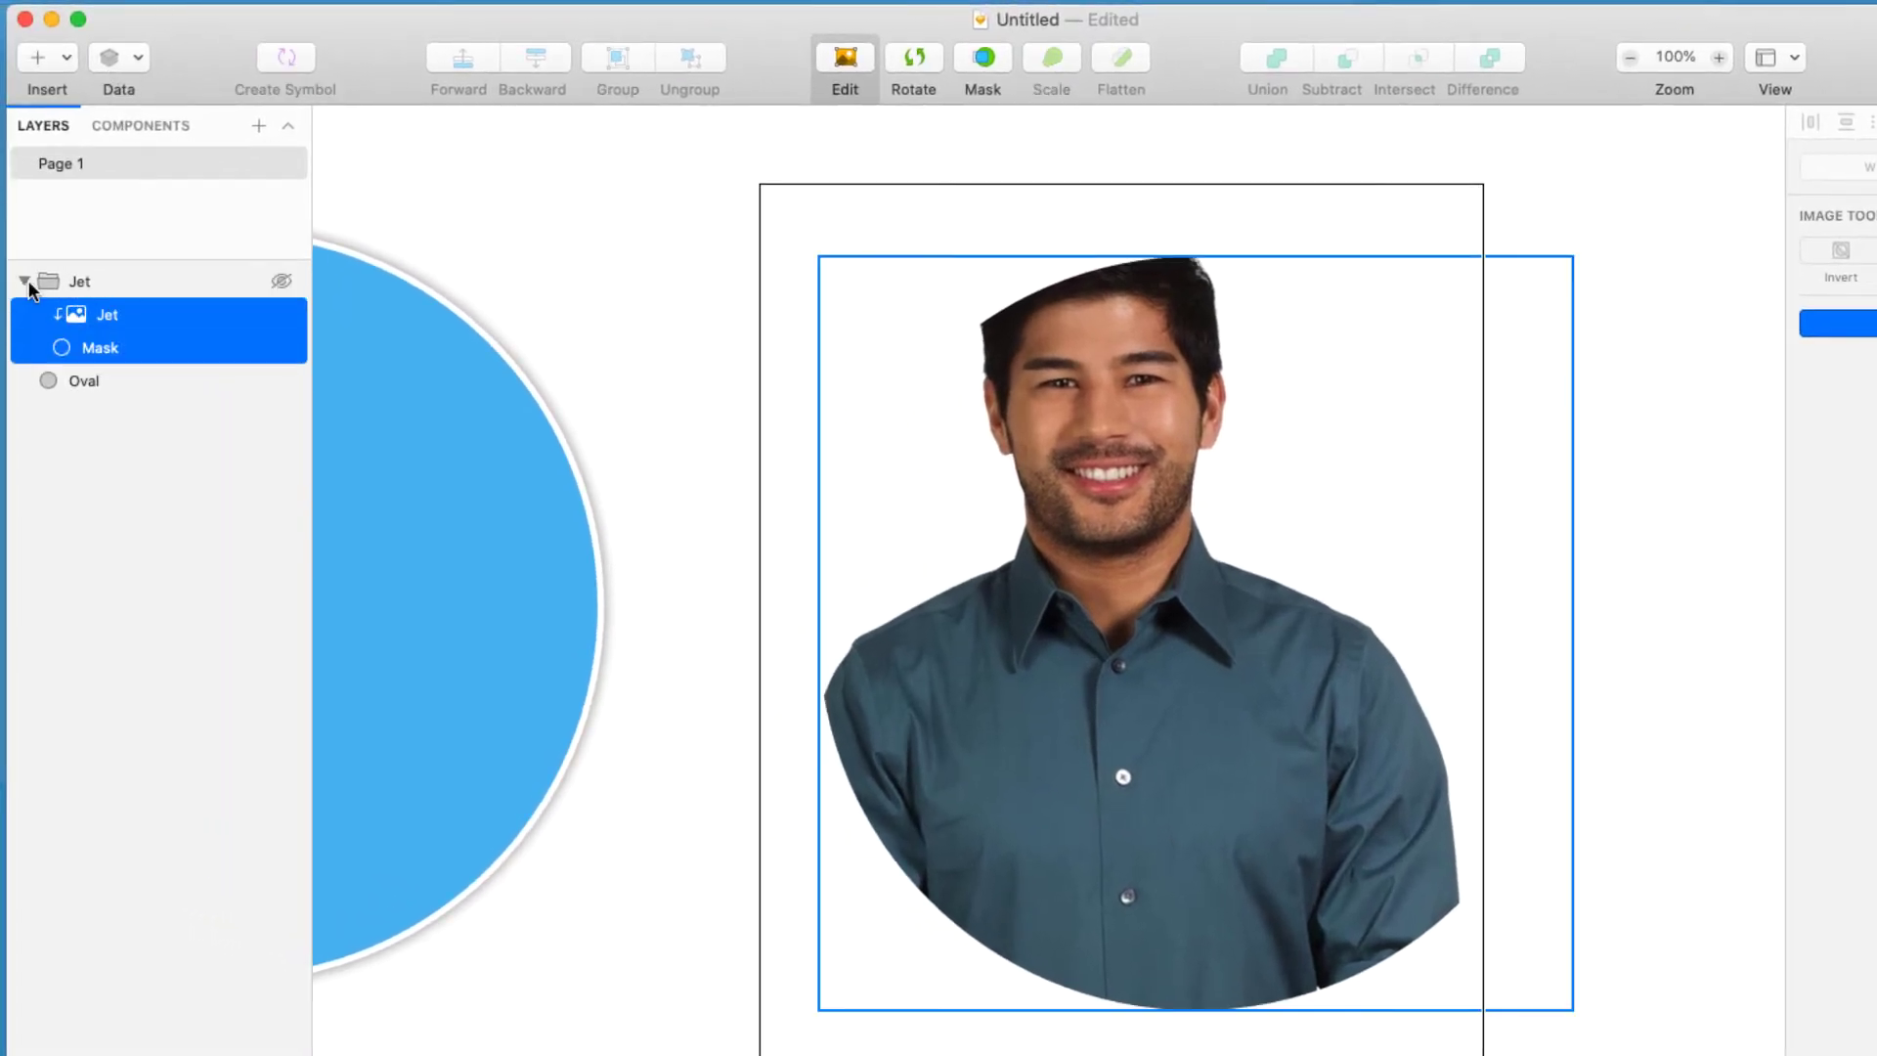
{"action": "left_click", "coordinate": [138, 319]}
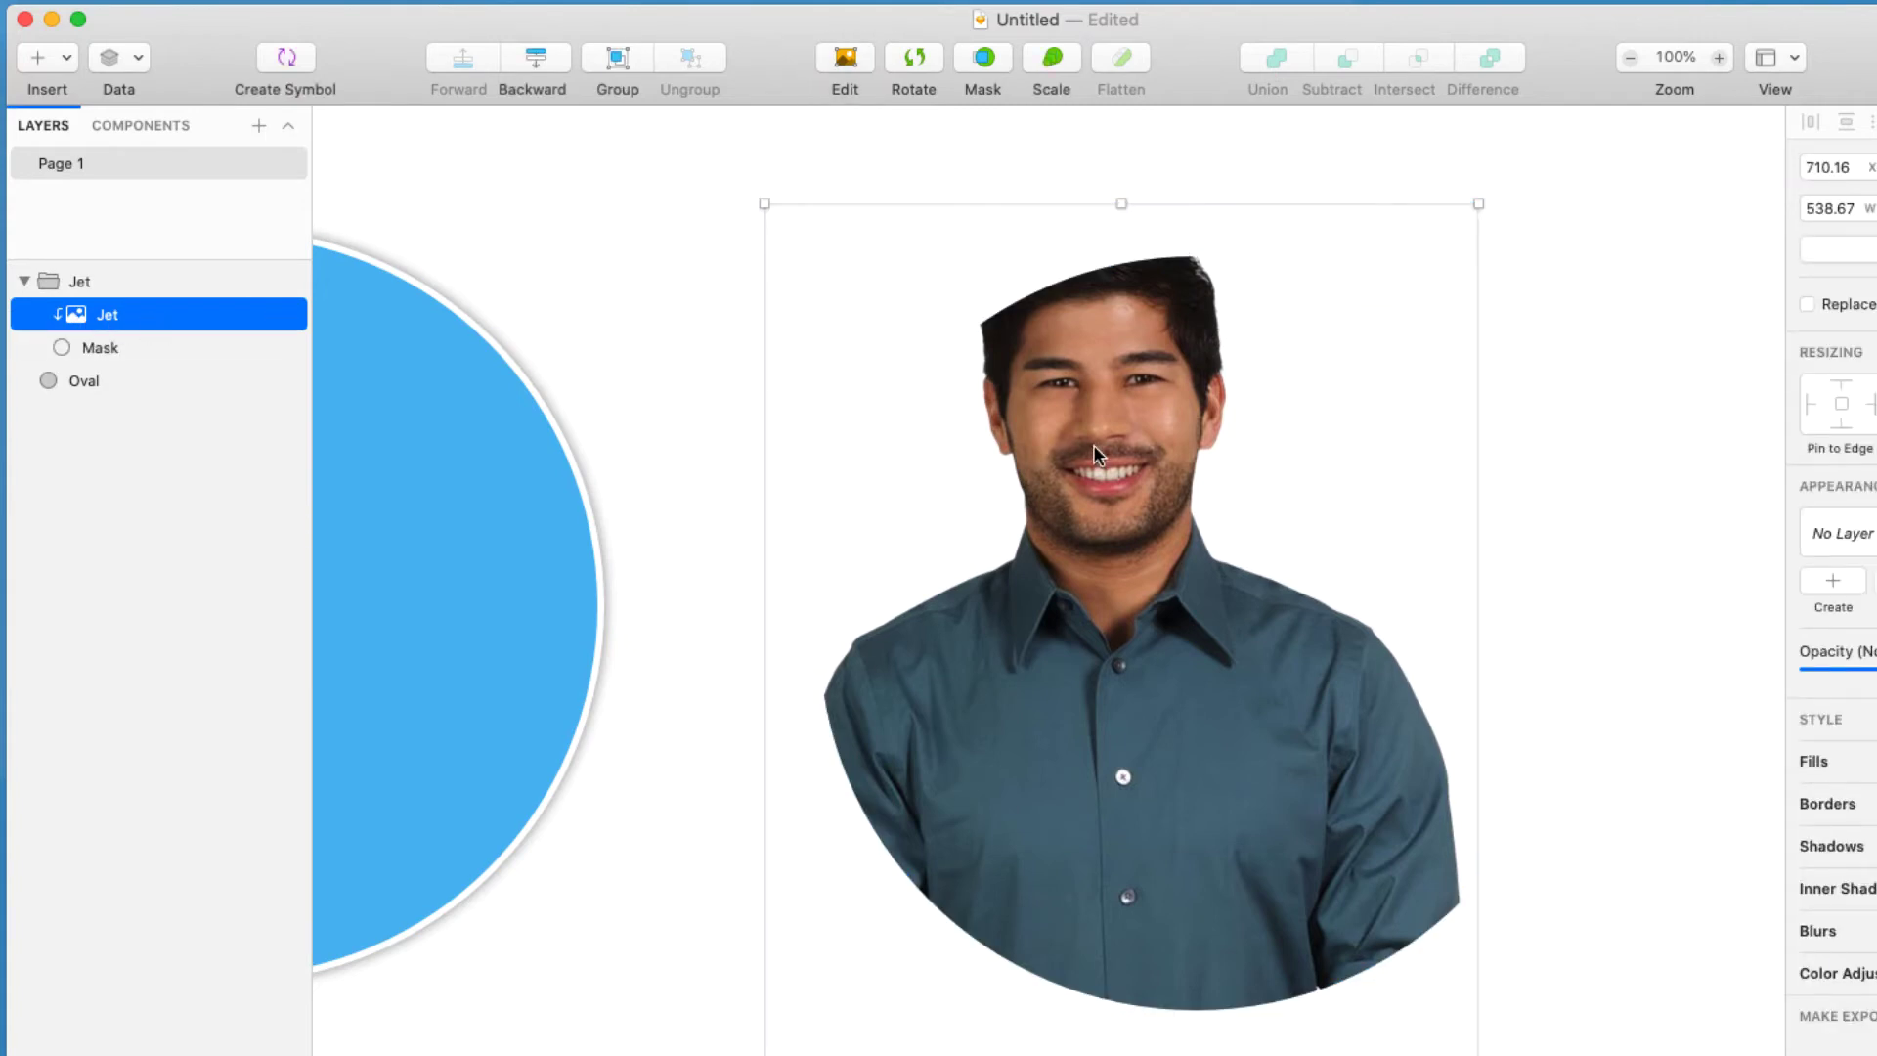
{"action": "left_click_drag", "start_coordinate": [1092, 445], "coordinate": [1165, 502]}
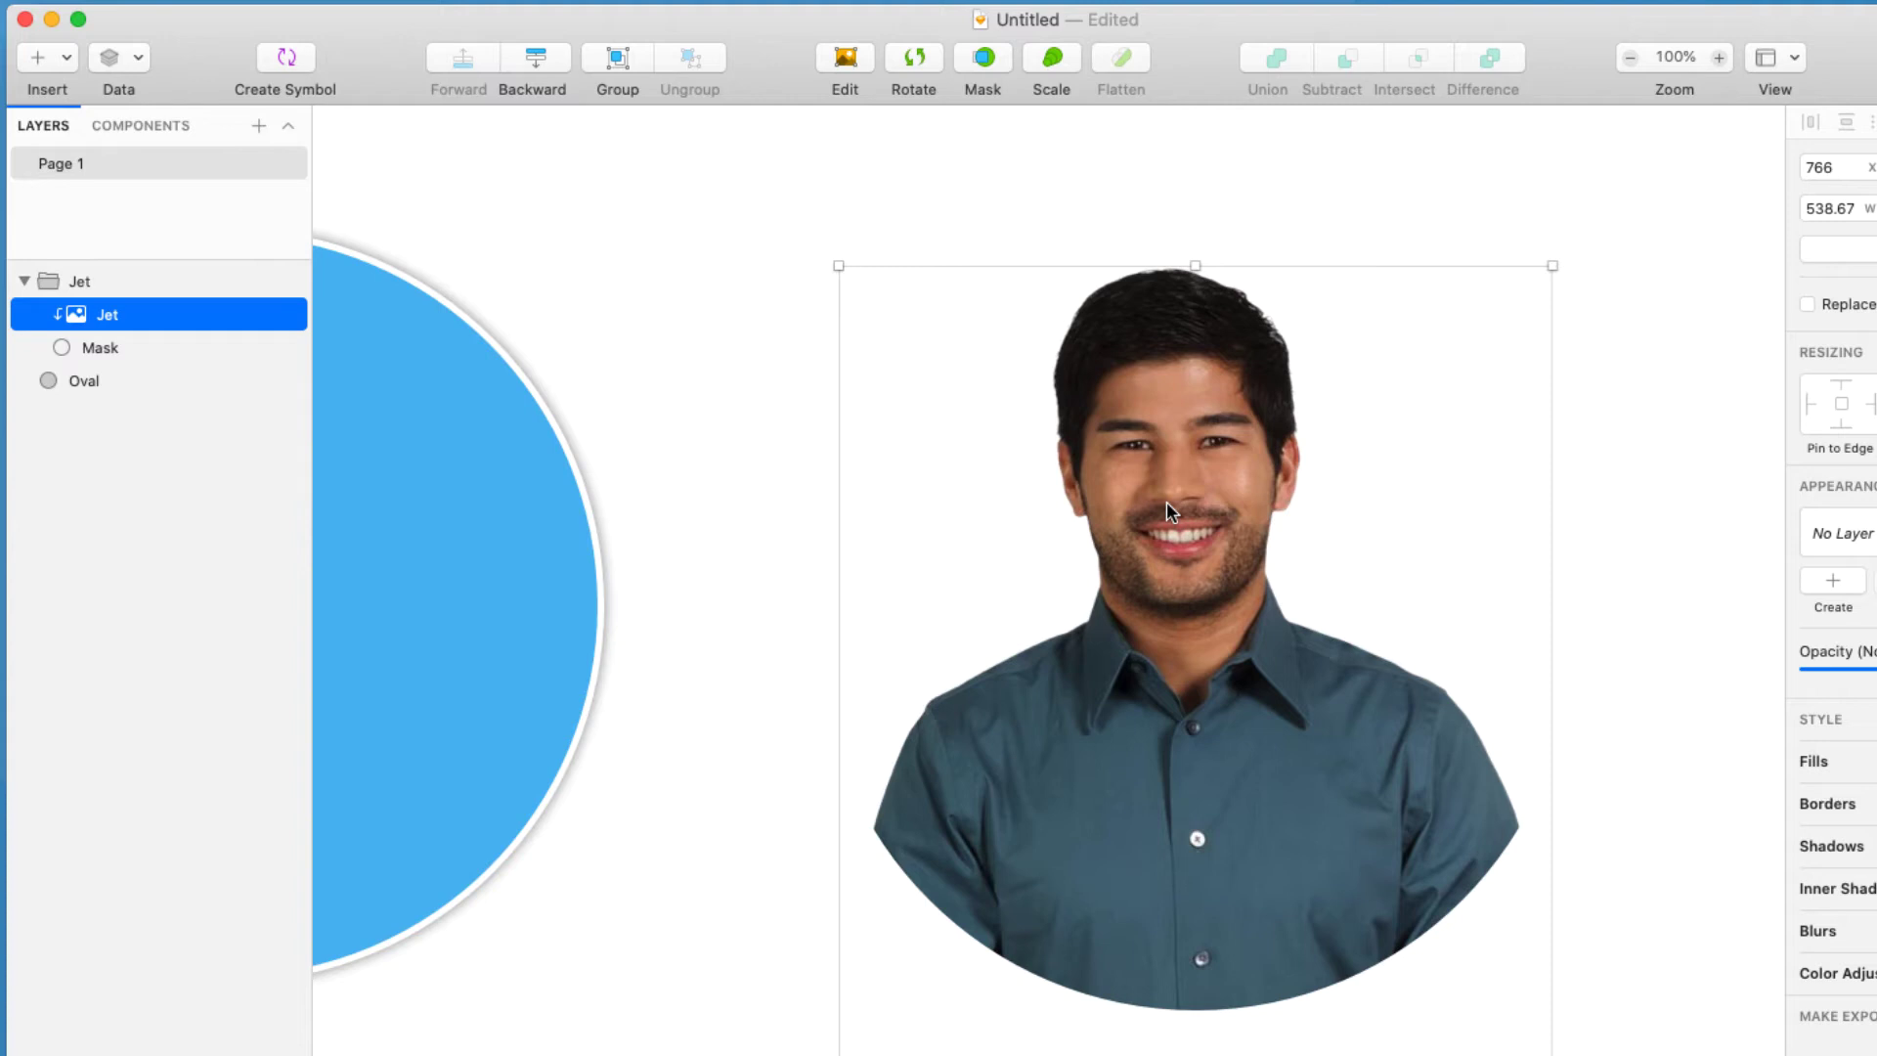
{"action": "left_click", "coordinate": [684, 215]}
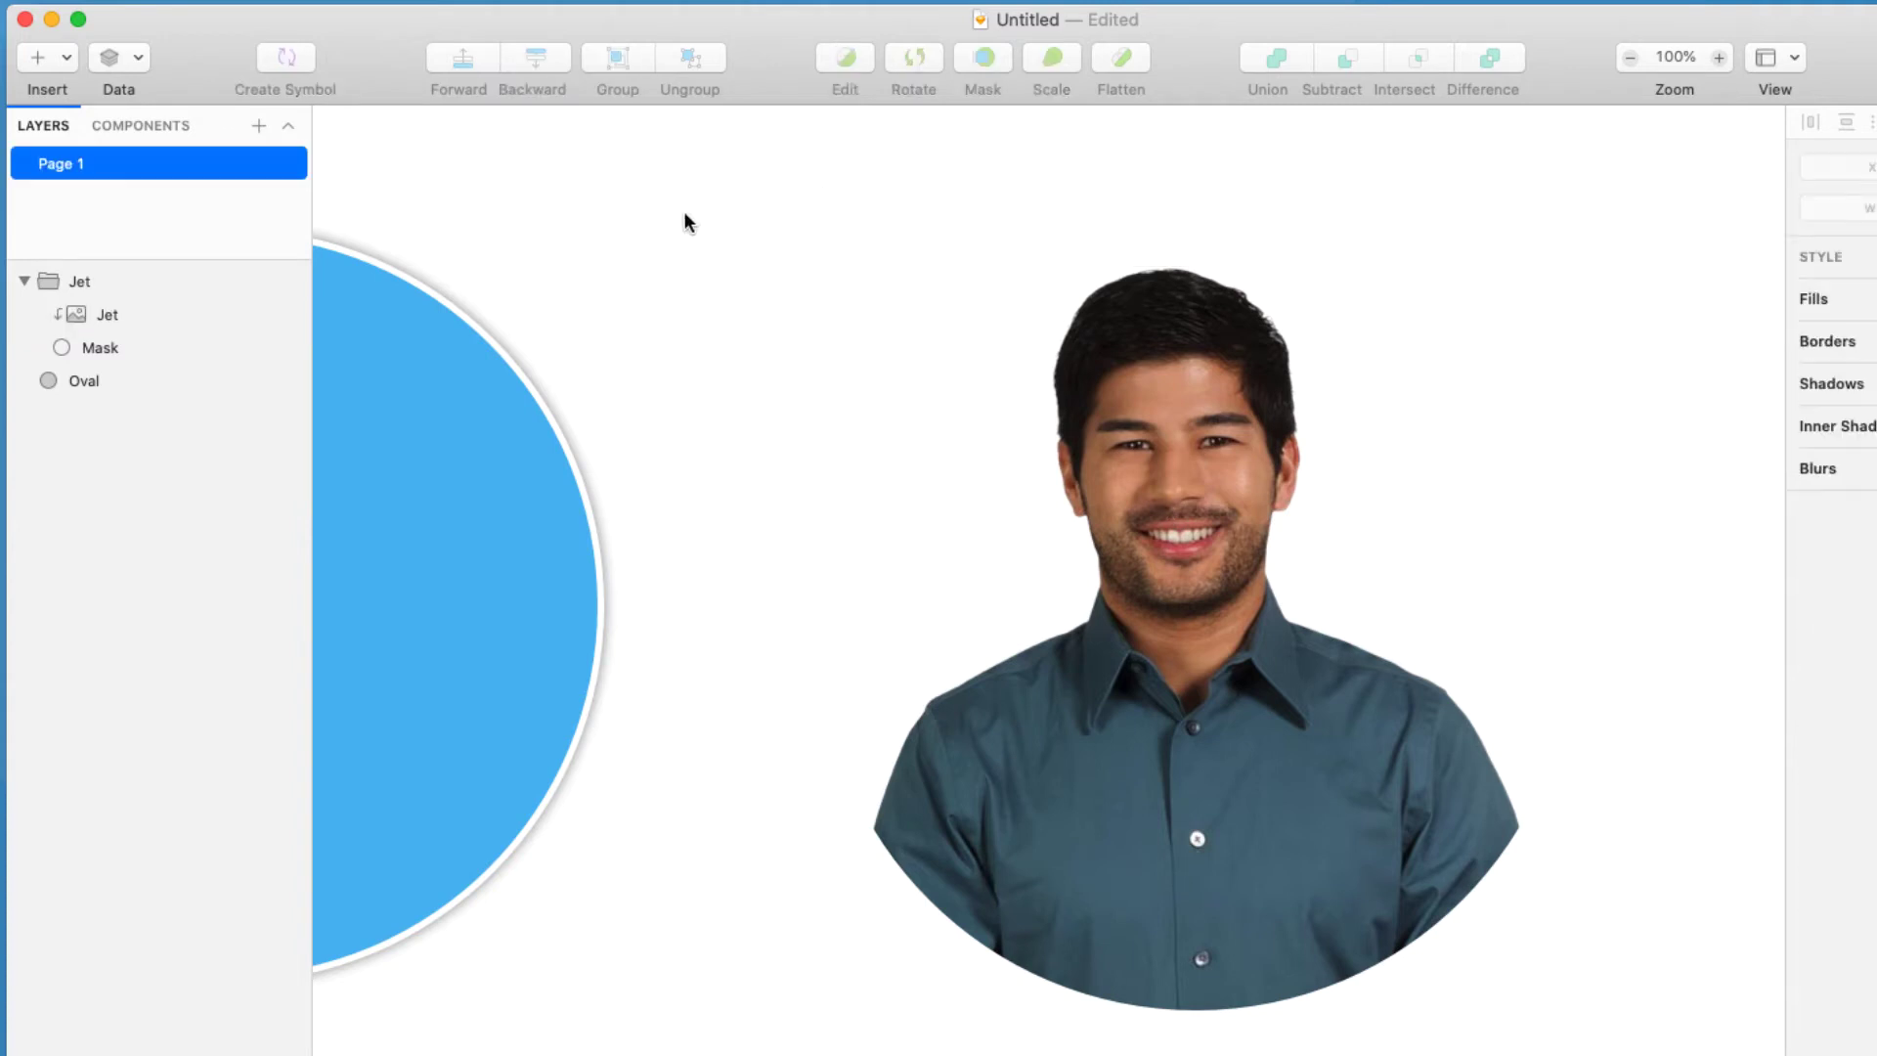
{"action": "left_click", "coordinate": [25, 281]}
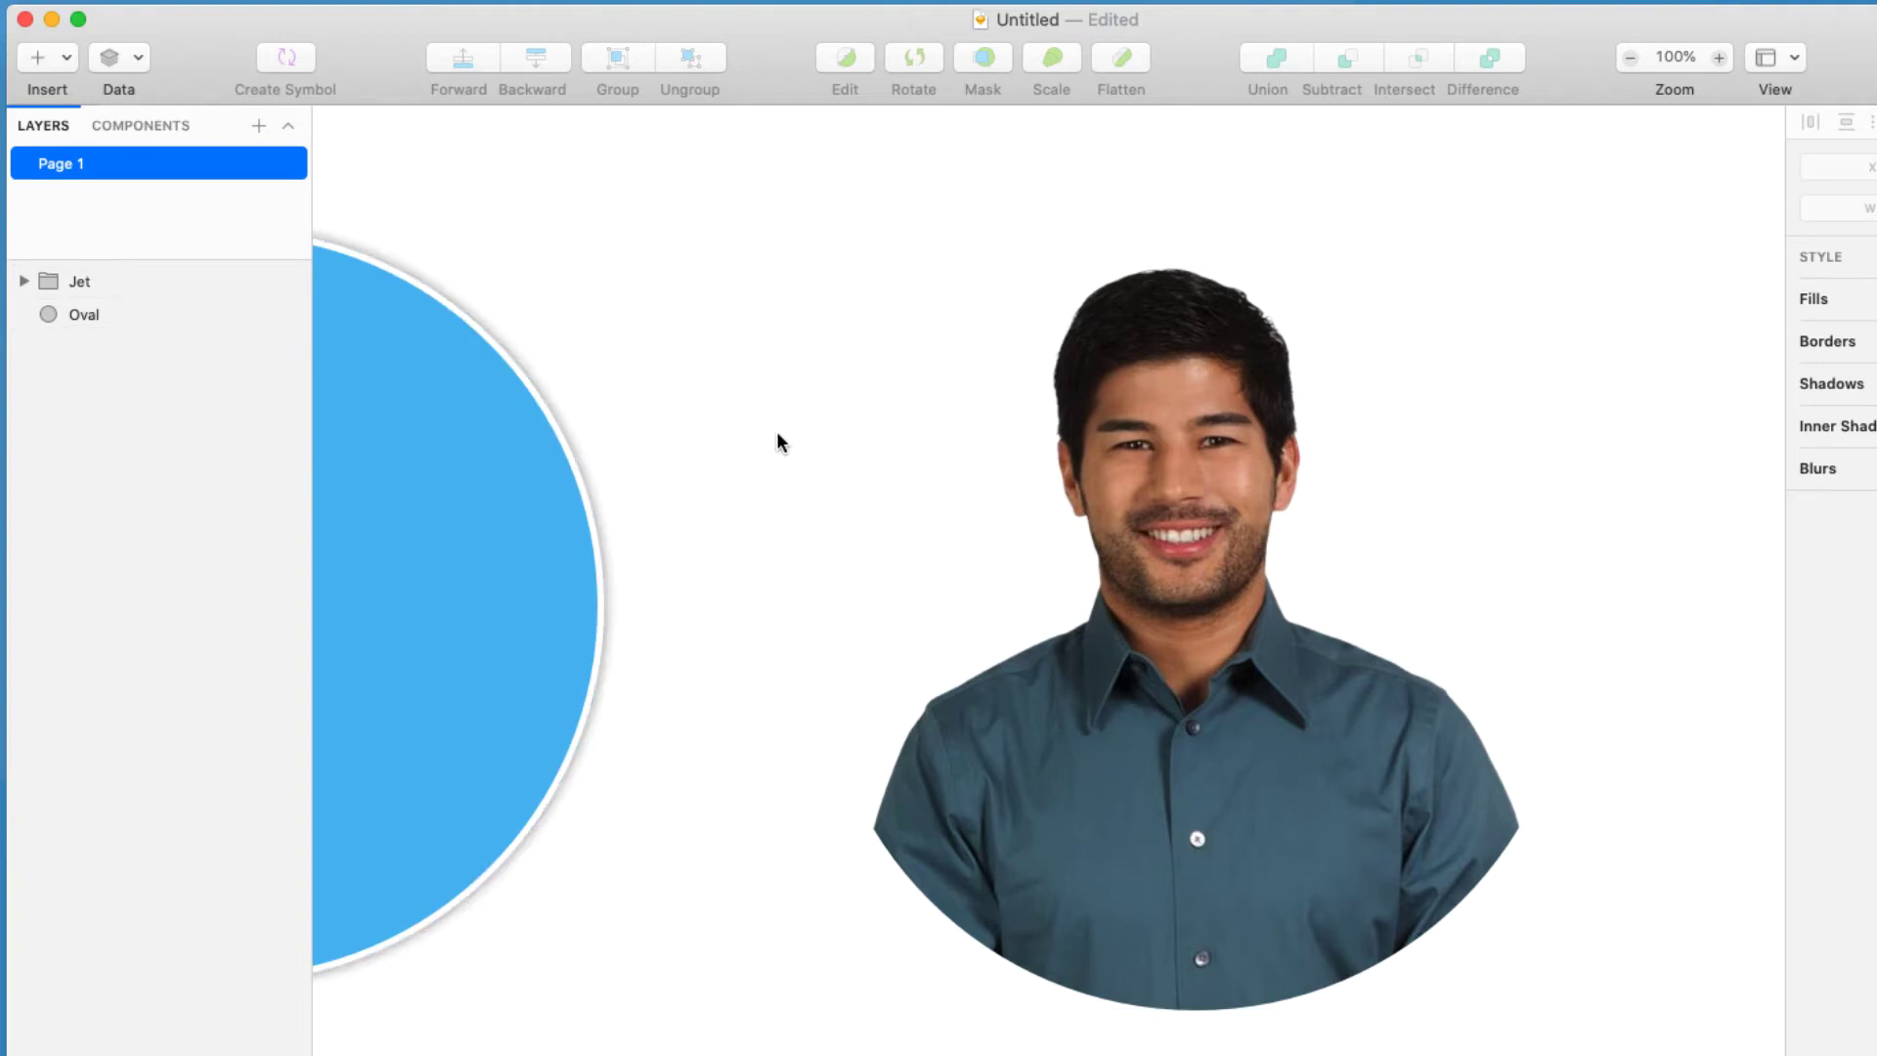
Centre the masked portrait on the blue circle and enlarge it to about 601 by 601
{"action": "left_click_drag", "start_coordinate": [1257, 438], "coordinate": [708, 532]}
{"action": "scroll", "coordinate": [723, 514], "scroll_direction": "left", "scroll_amount": 10}
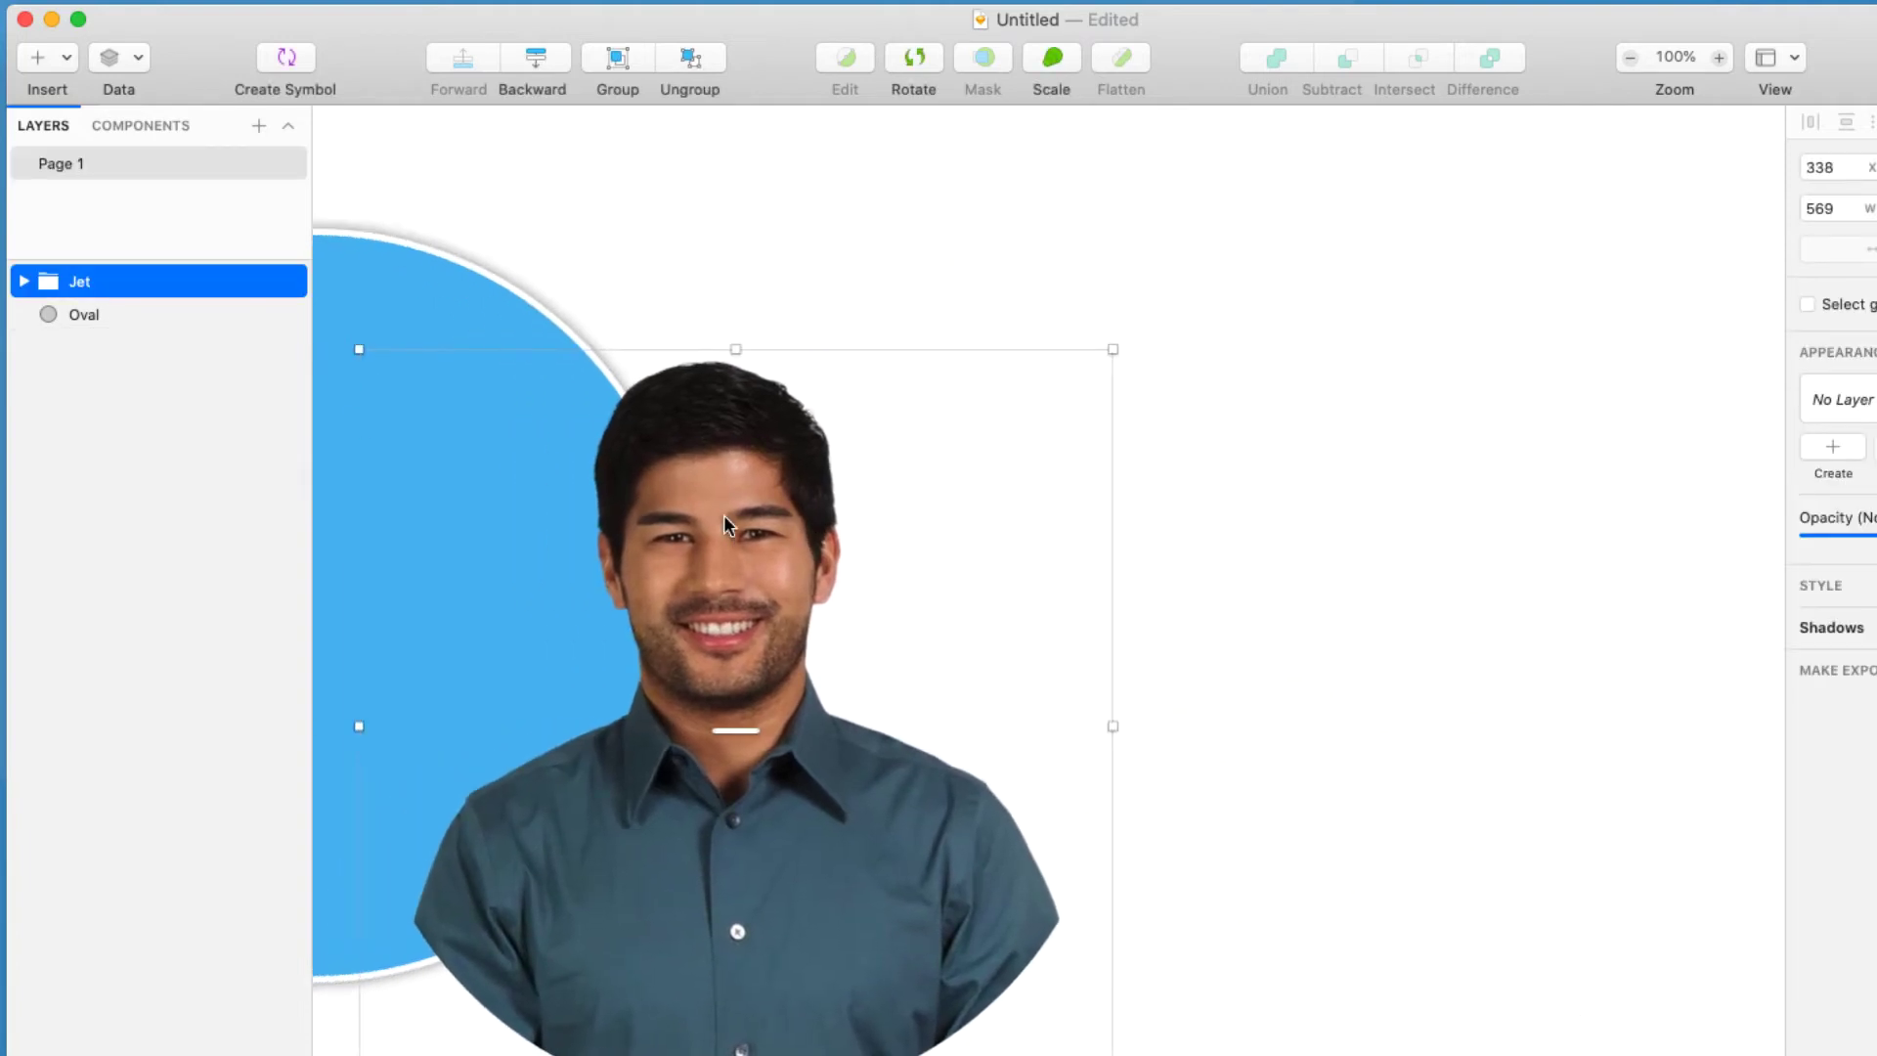
{"action": "left_click_drag", "start_coordinate": [1400, 556], "coordinate": [971, 395]}
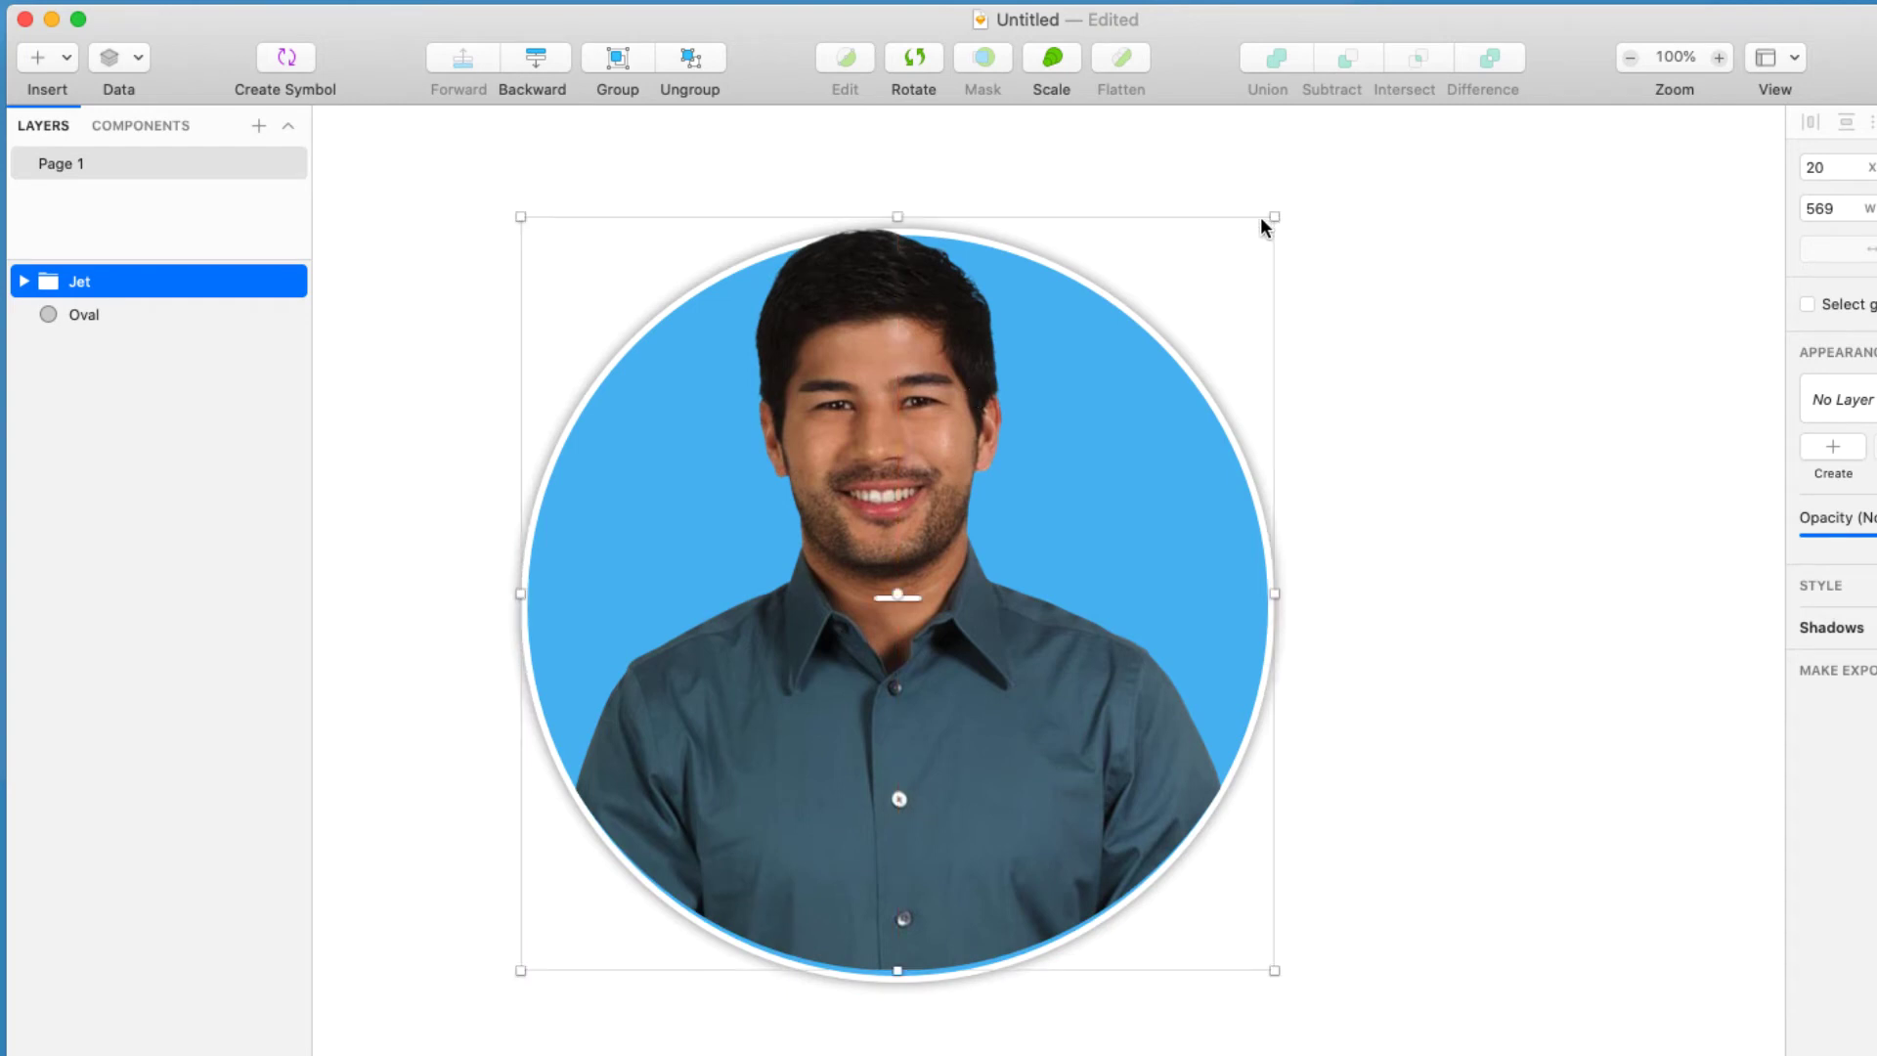
{"action": "left_click_drag", "start_coordinate": [1271, 211], "coordinate": [1324, 170]}
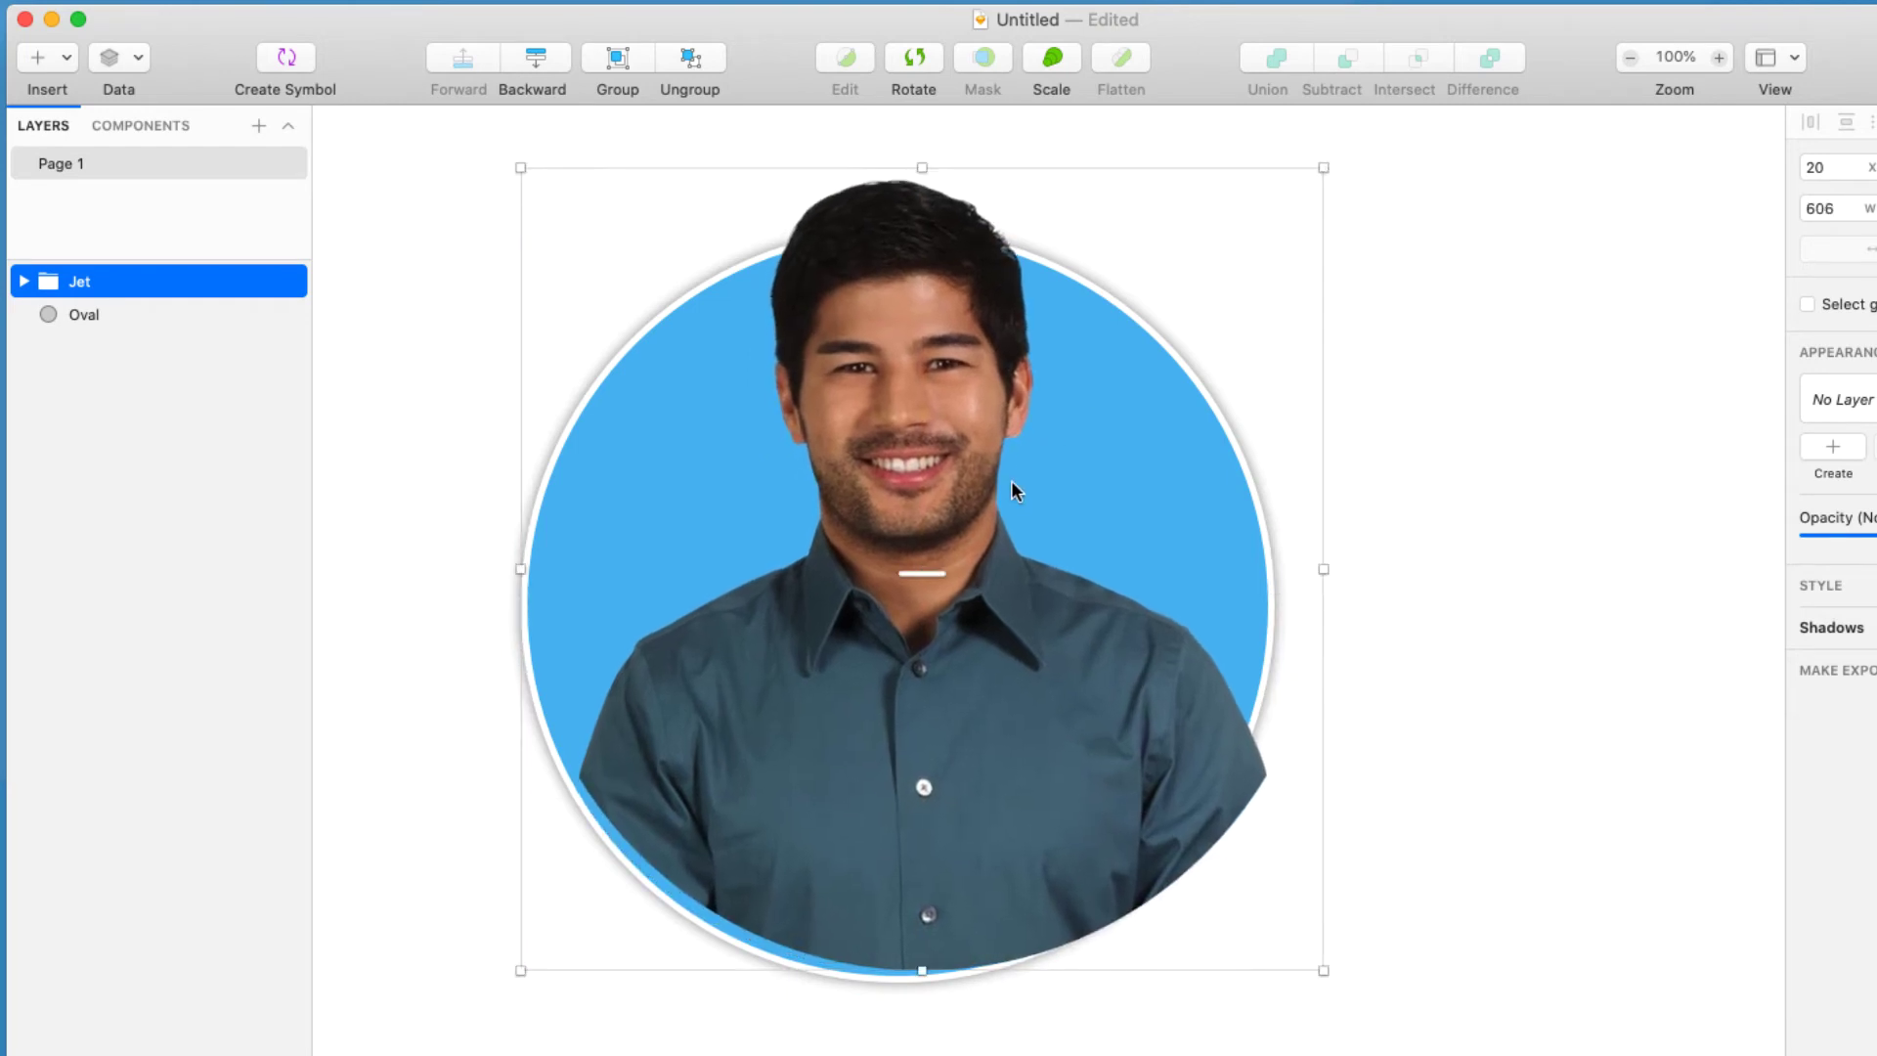
Fine-tune the portrait's position so it sits centred over the blue circle
{"action": "mouse_move", "coordinate": [940, 563]}
{"action": "left_mouse_down"}
{"action": "mouse_move", "coordinate": [905, 536]}
{"action": "mouse_move", "coordinate": [924, 547]}
{"action": "left_mouse_up"}
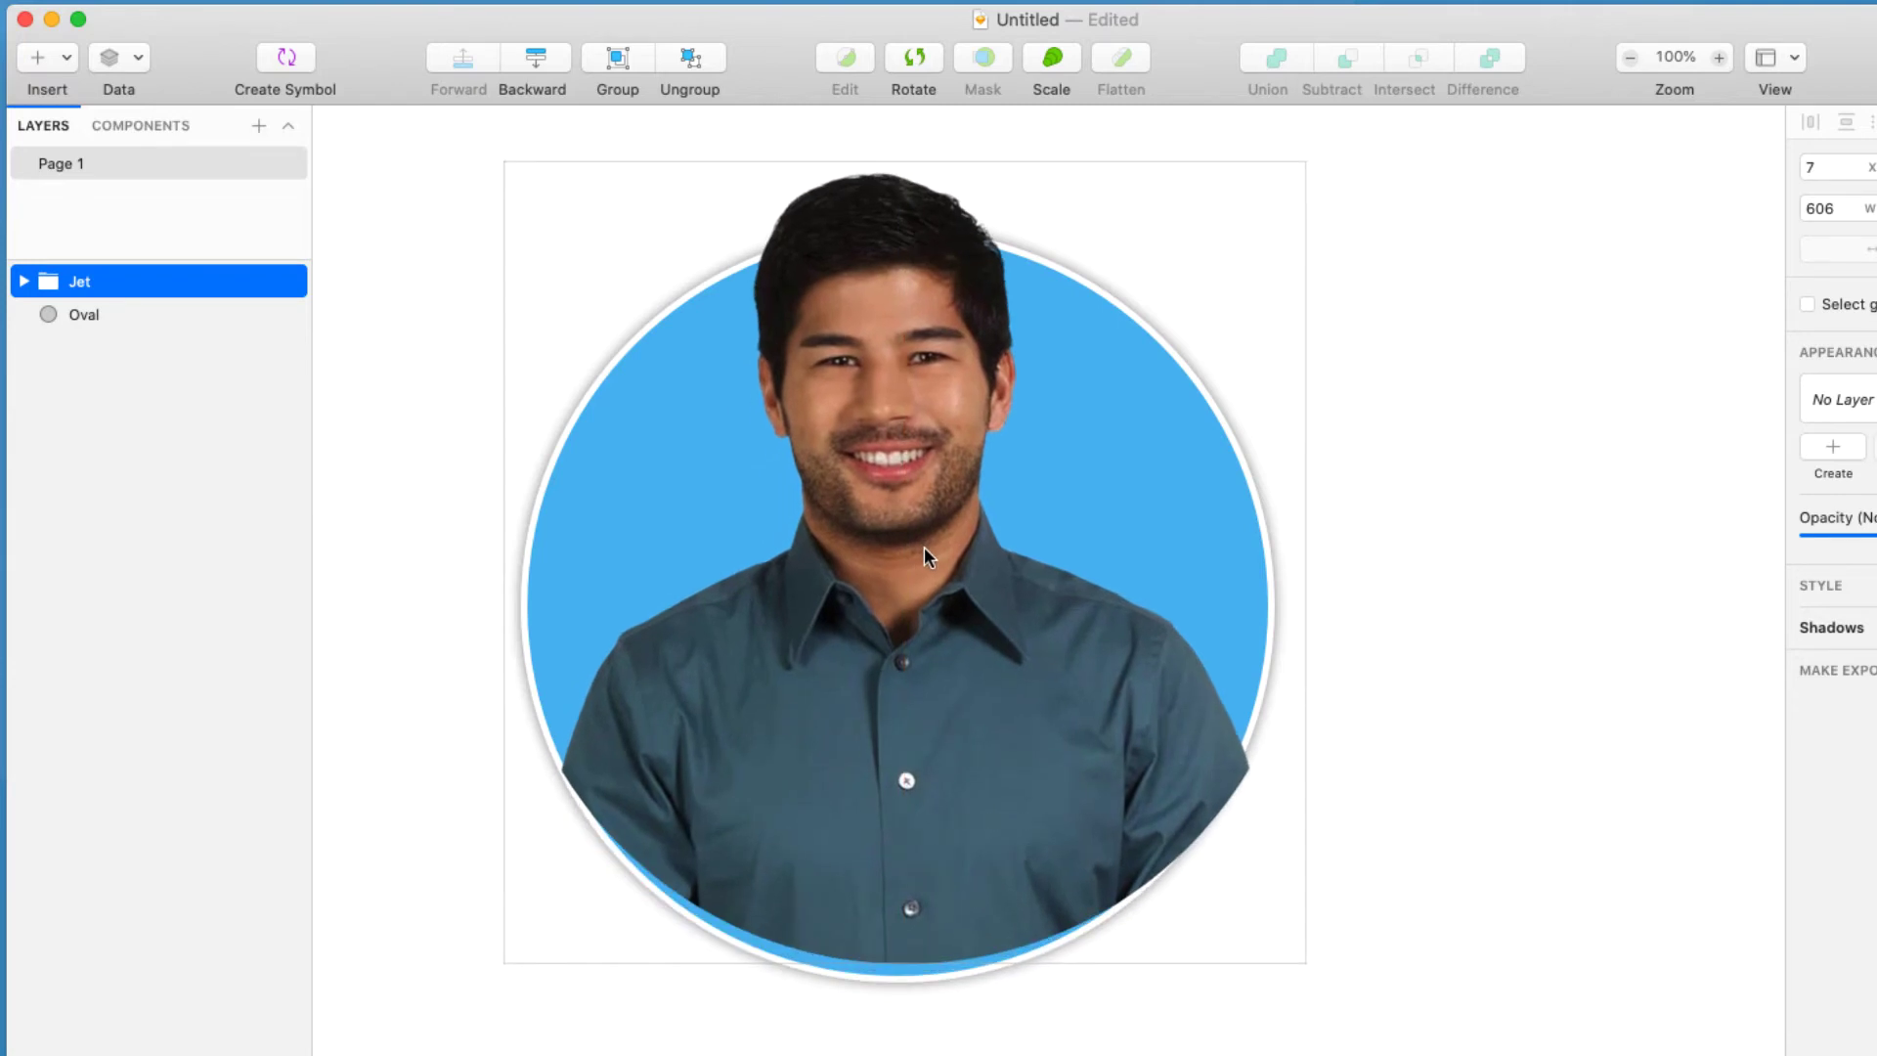
{"action": "key", "text": "Escape"}
{"action": "left_click", "coordinate": [899, 533]}
{"action": "left_click_drag", "start_coordinate": [925, 438], "coordinate": [902, 428]}
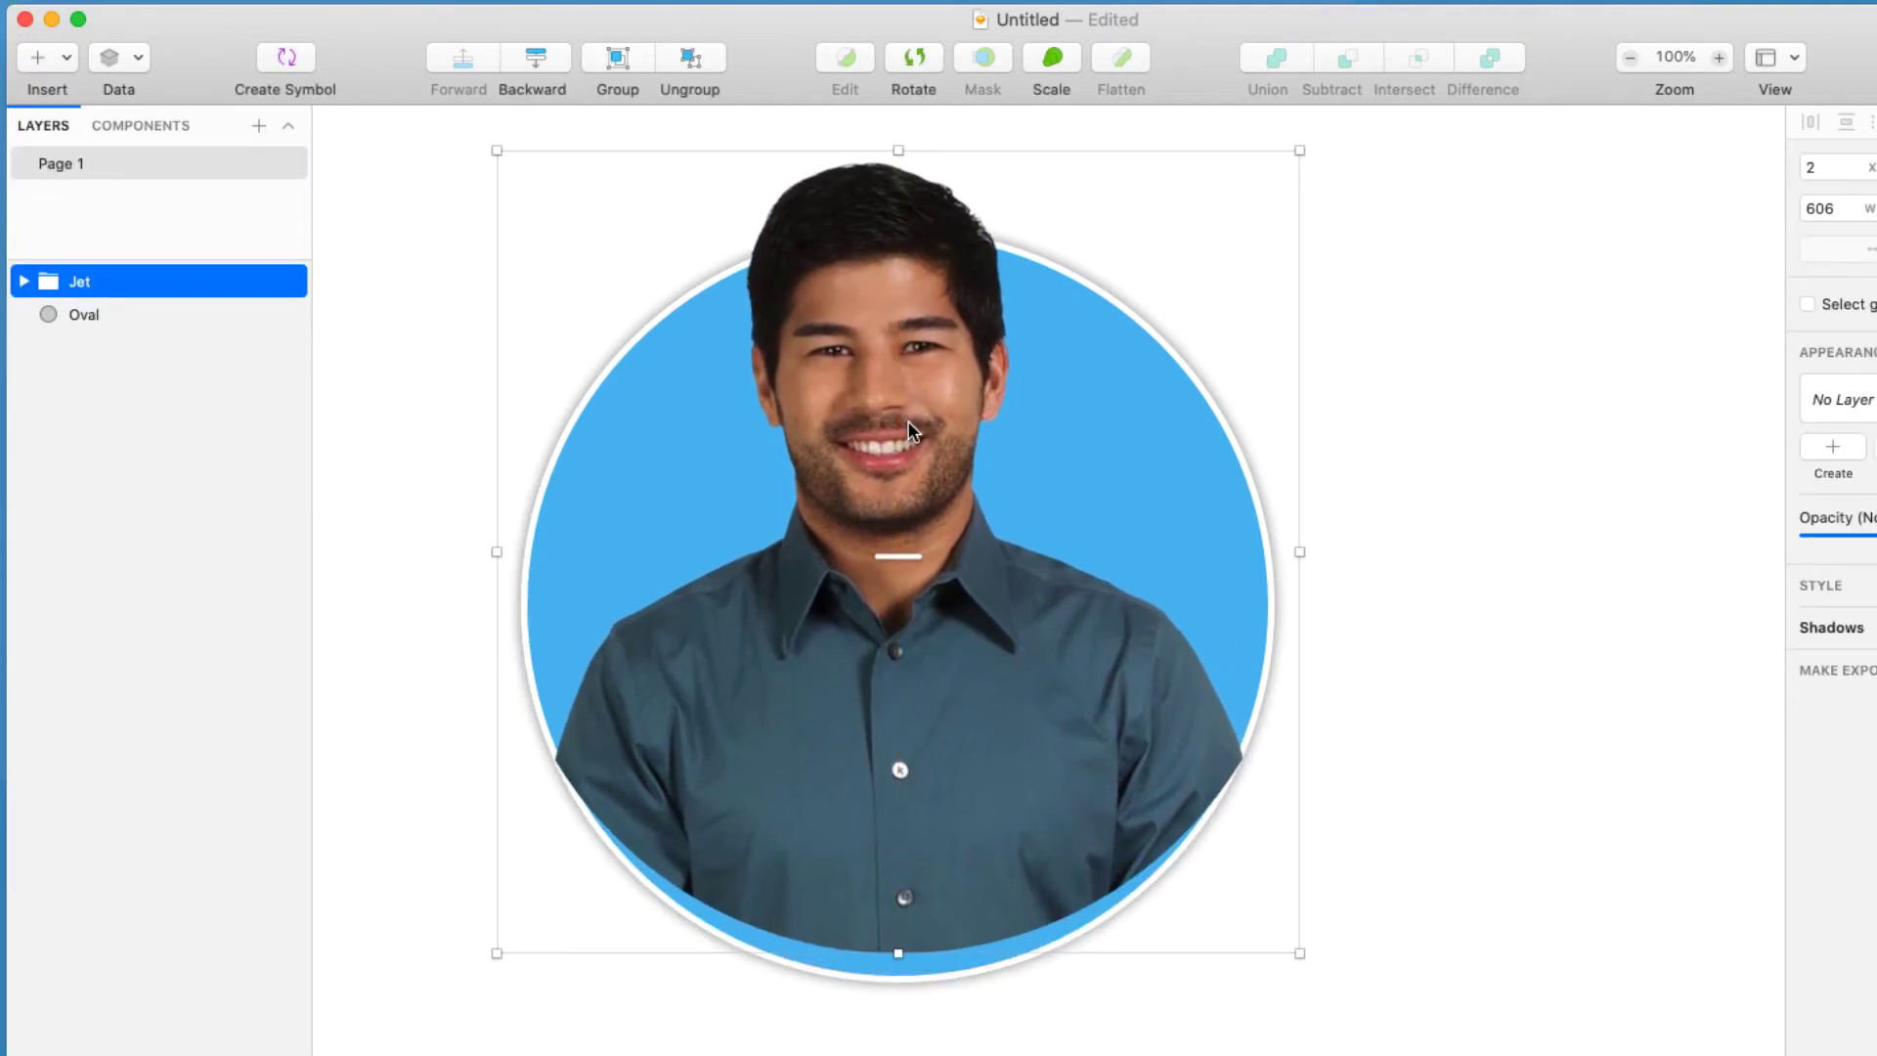
{"action": "left_click_drag", "start_coordinate": [956, 791], "coordinate": [956, 813]}
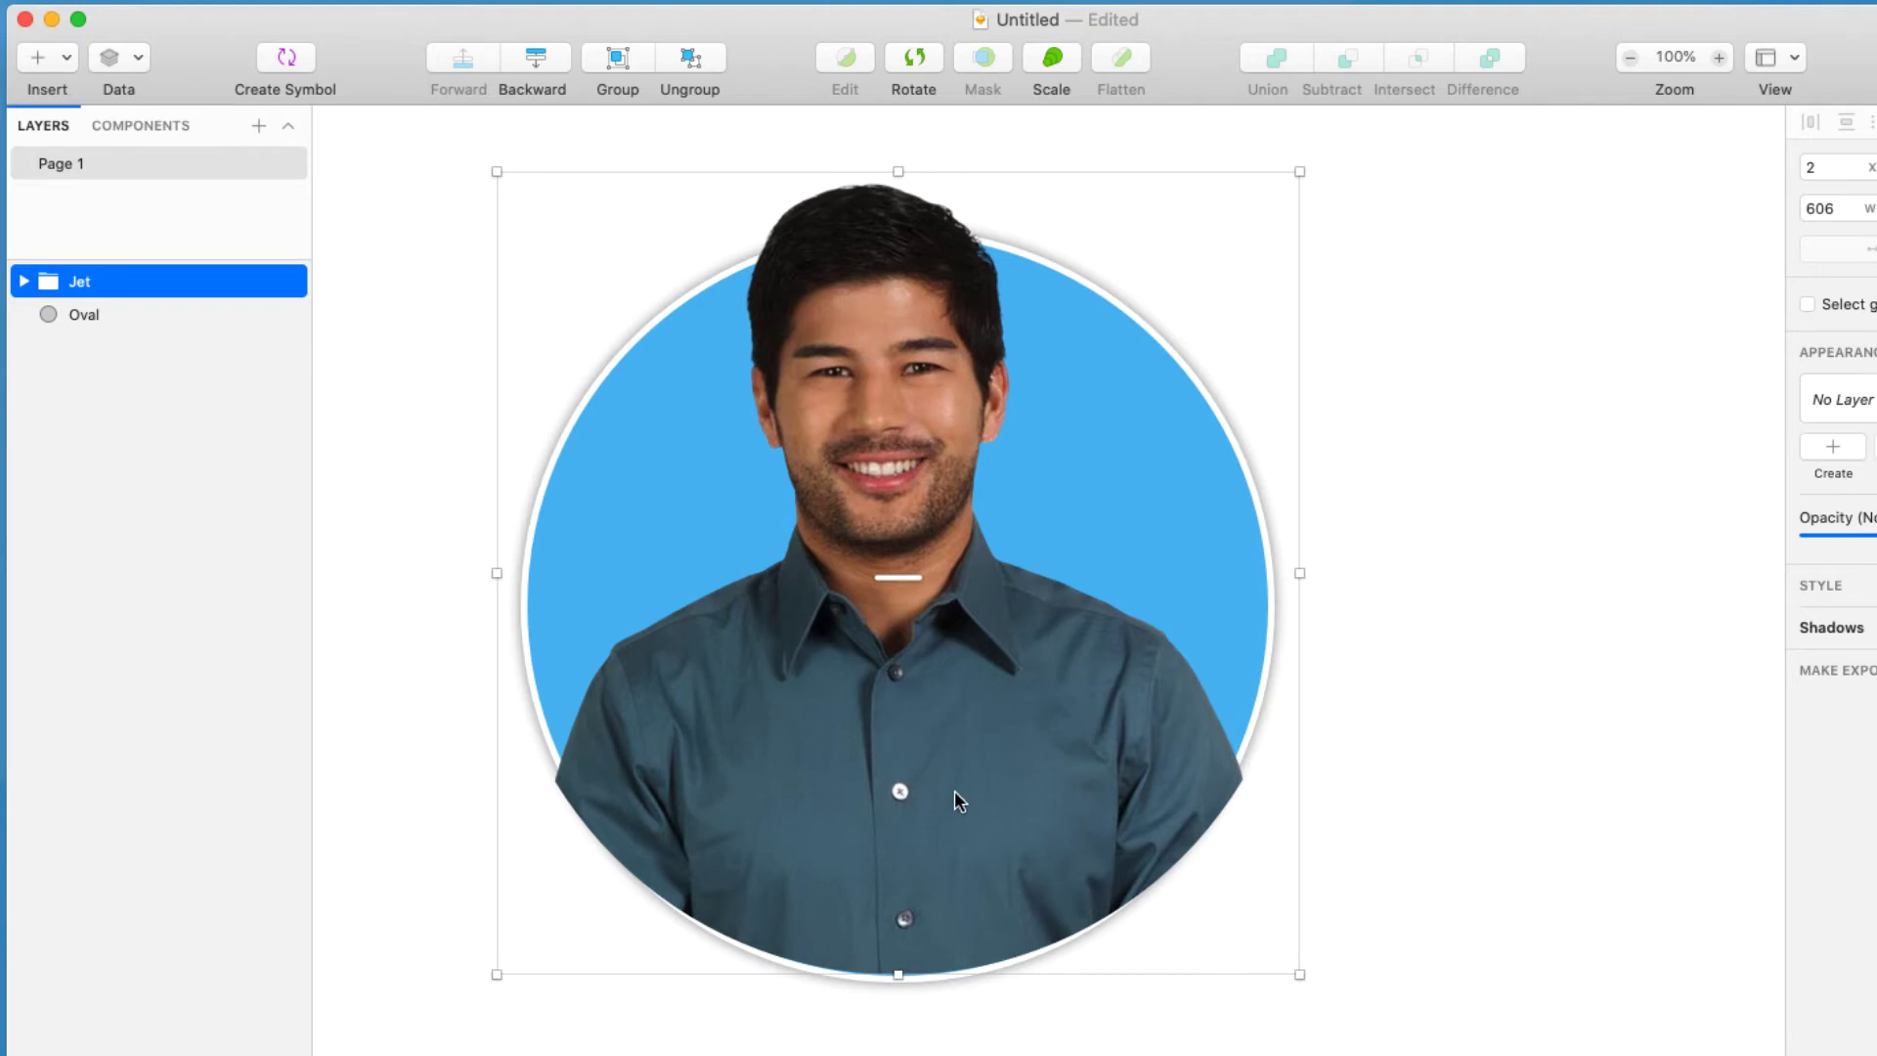
{"action": "key", "text": "Up"}
{"action": "key", "text": "Up"}
{"action": "key", "text": "Up"}
{"action": "key", "text": "Up"}
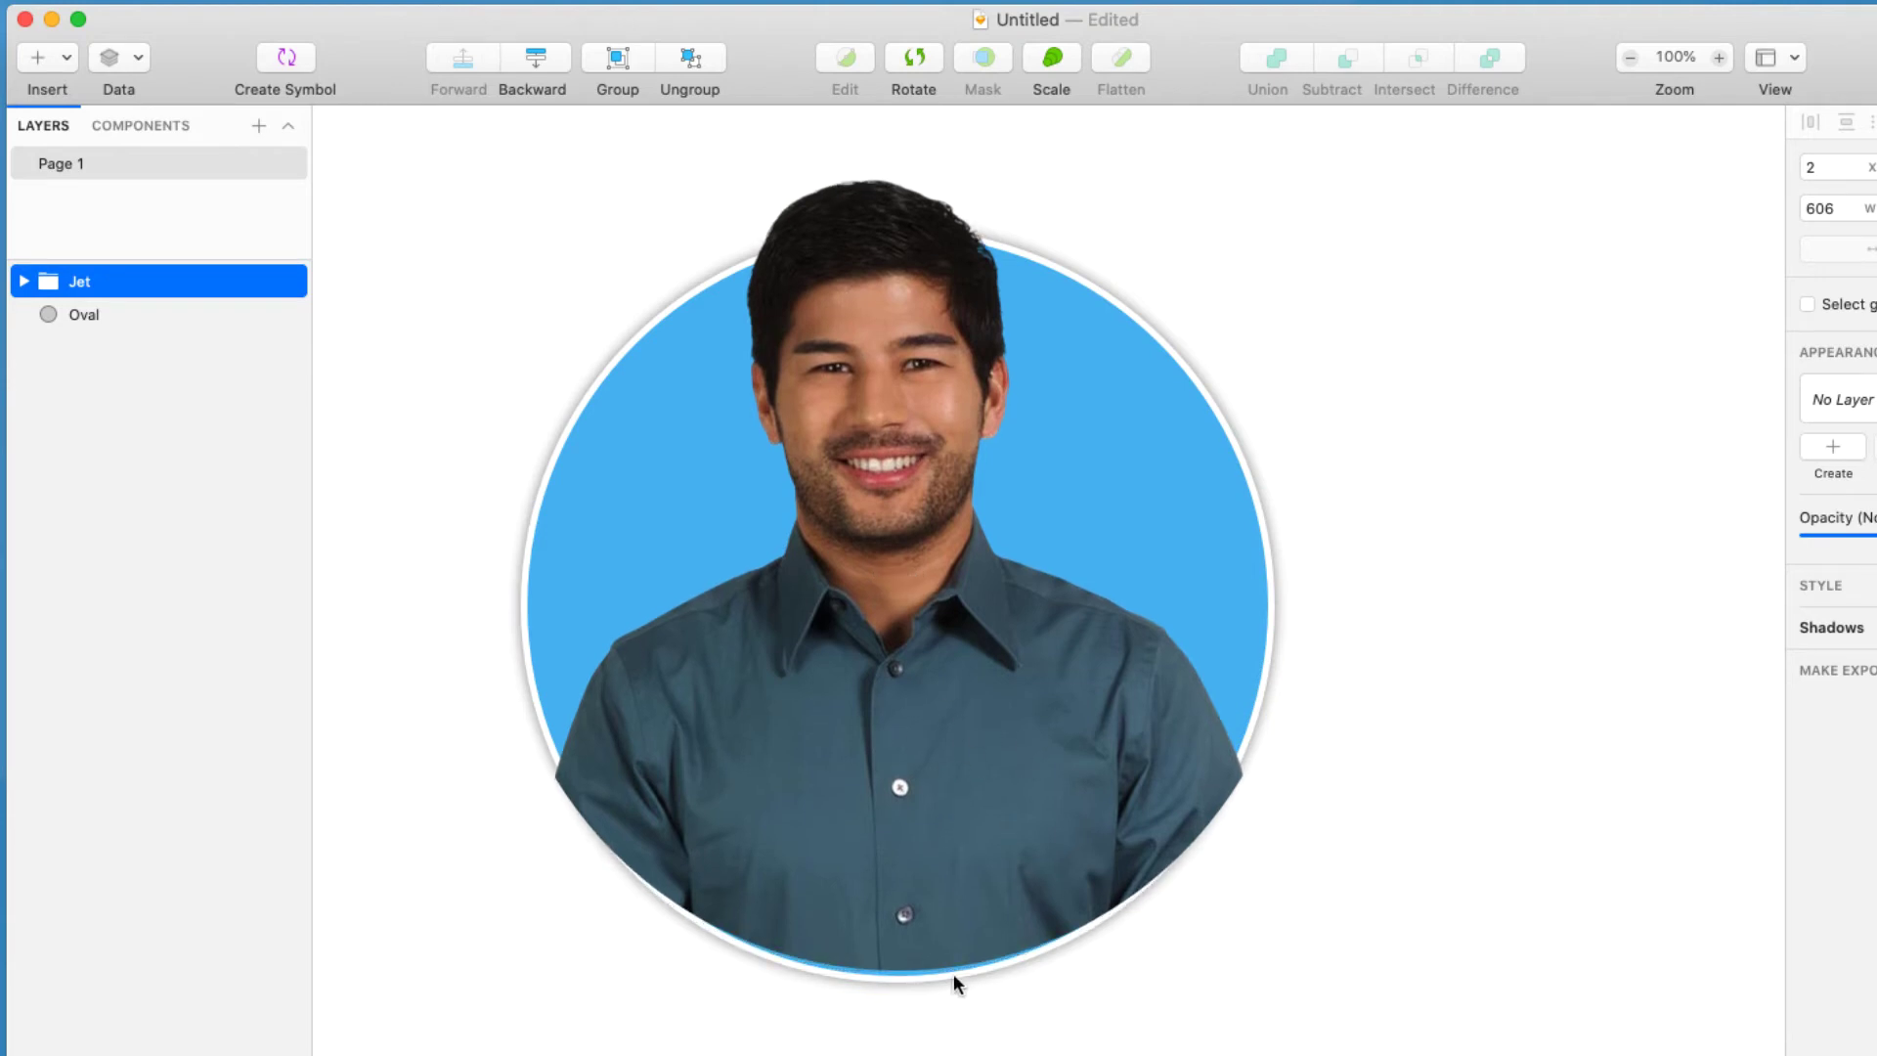
{"action": "left_click", "coordinate": [900, 968]}
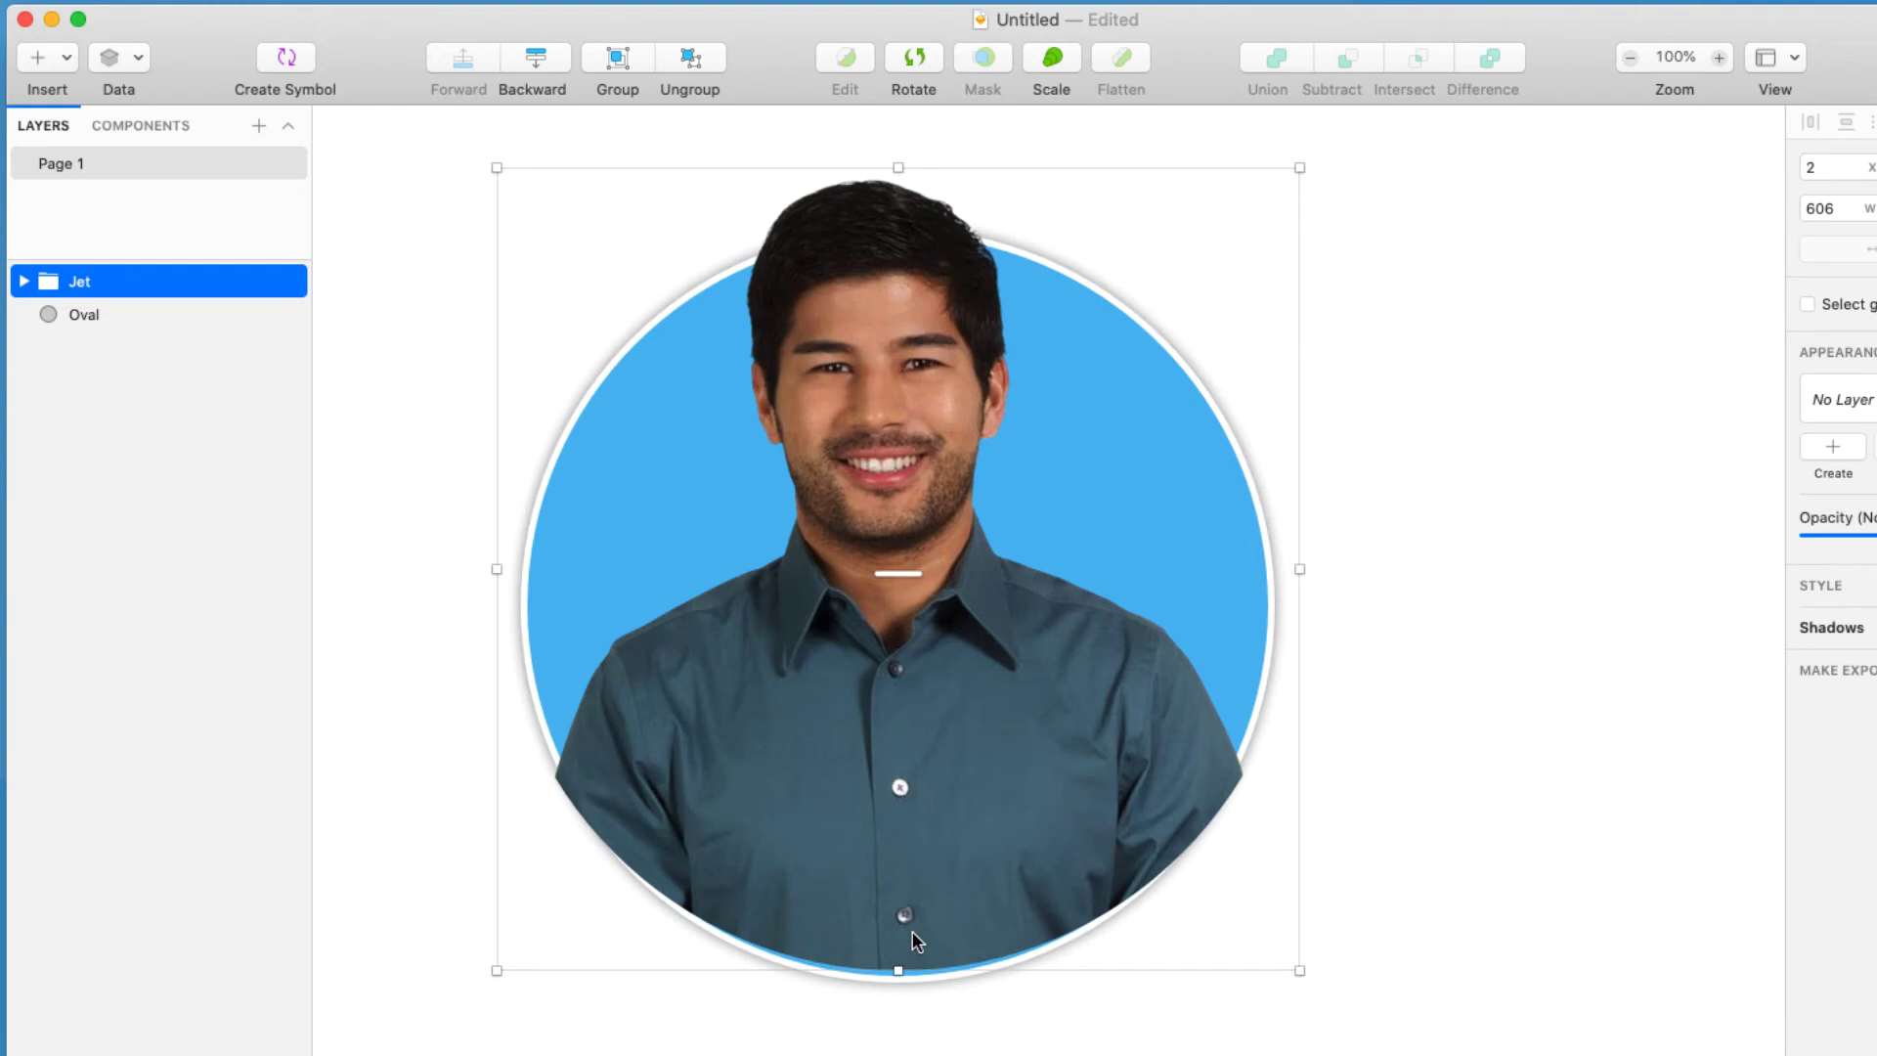
{"action": "key", "text": "Down"}
{"action": "key", "text": "Down"}
{"action": "key", "text": "Down"}
{"action": "key", "text": "Down"}
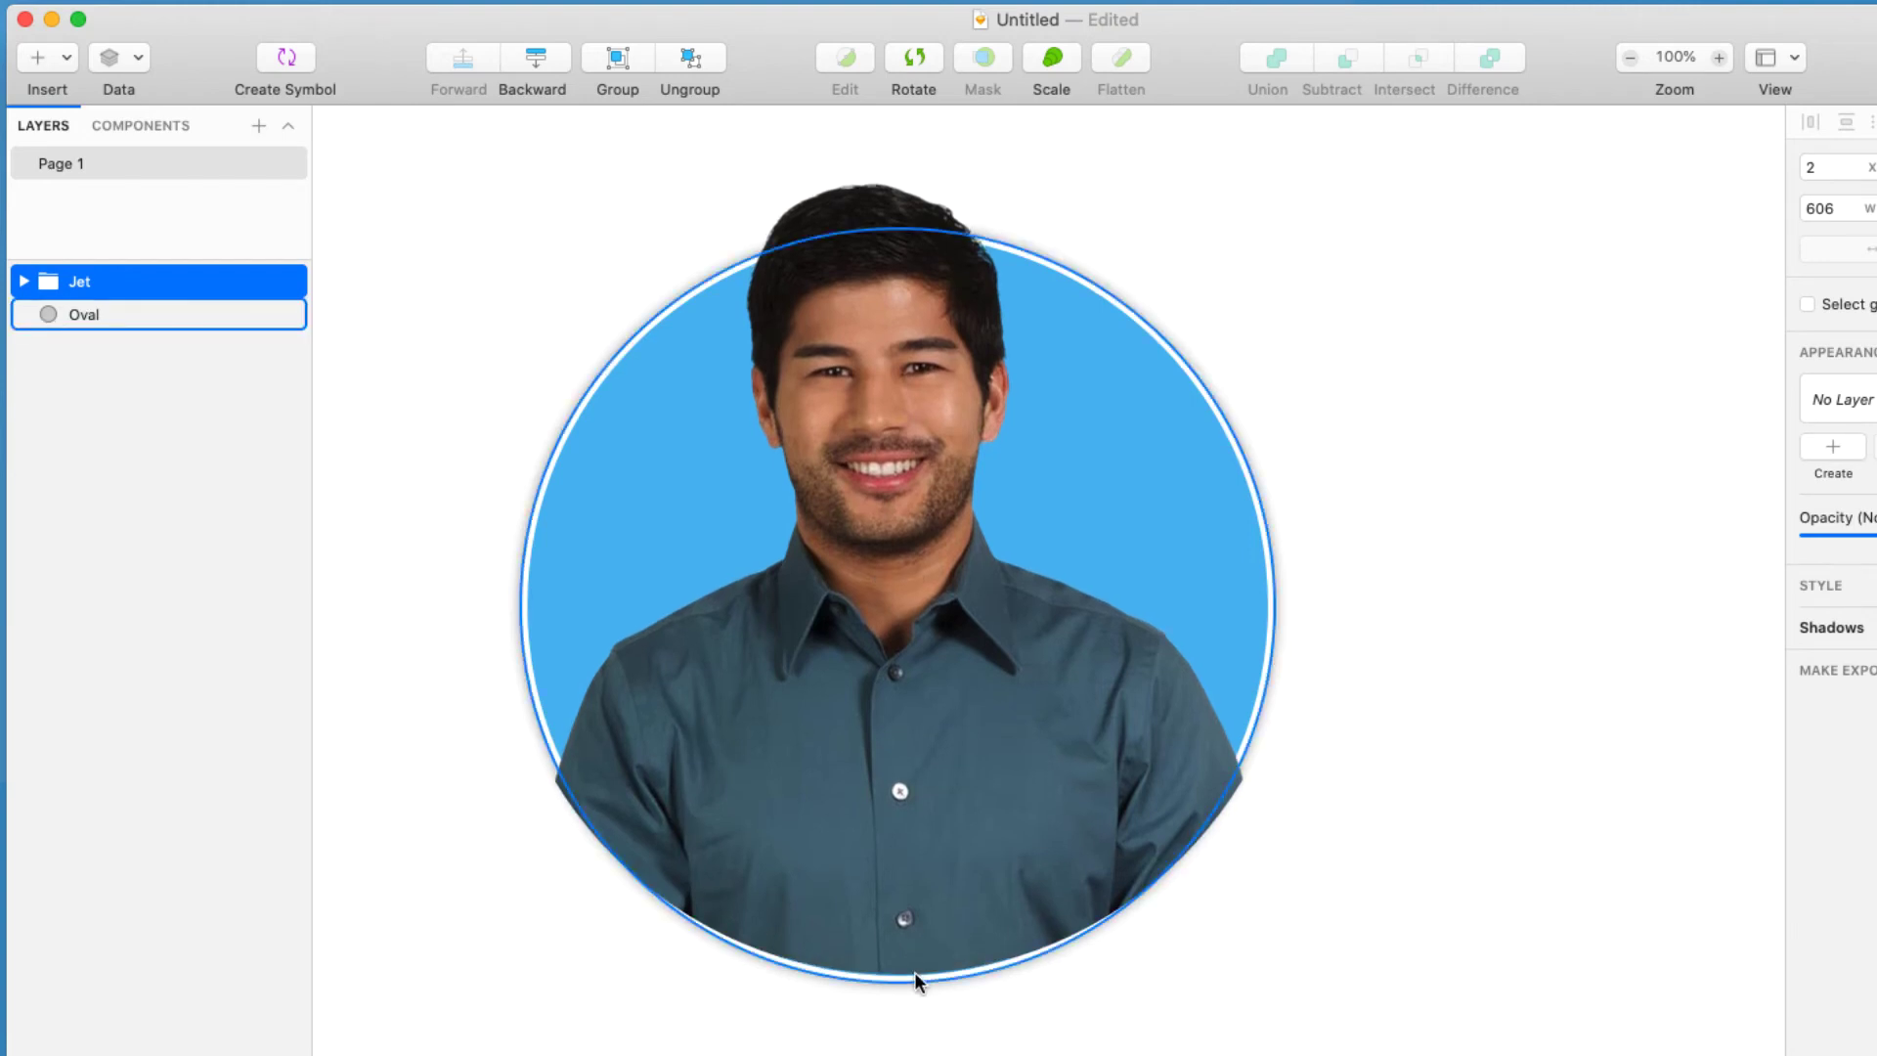
Expand the Jet group and select the portrait's circular mask layer
{"action": "left_click", "coordinate": [913, 974]}
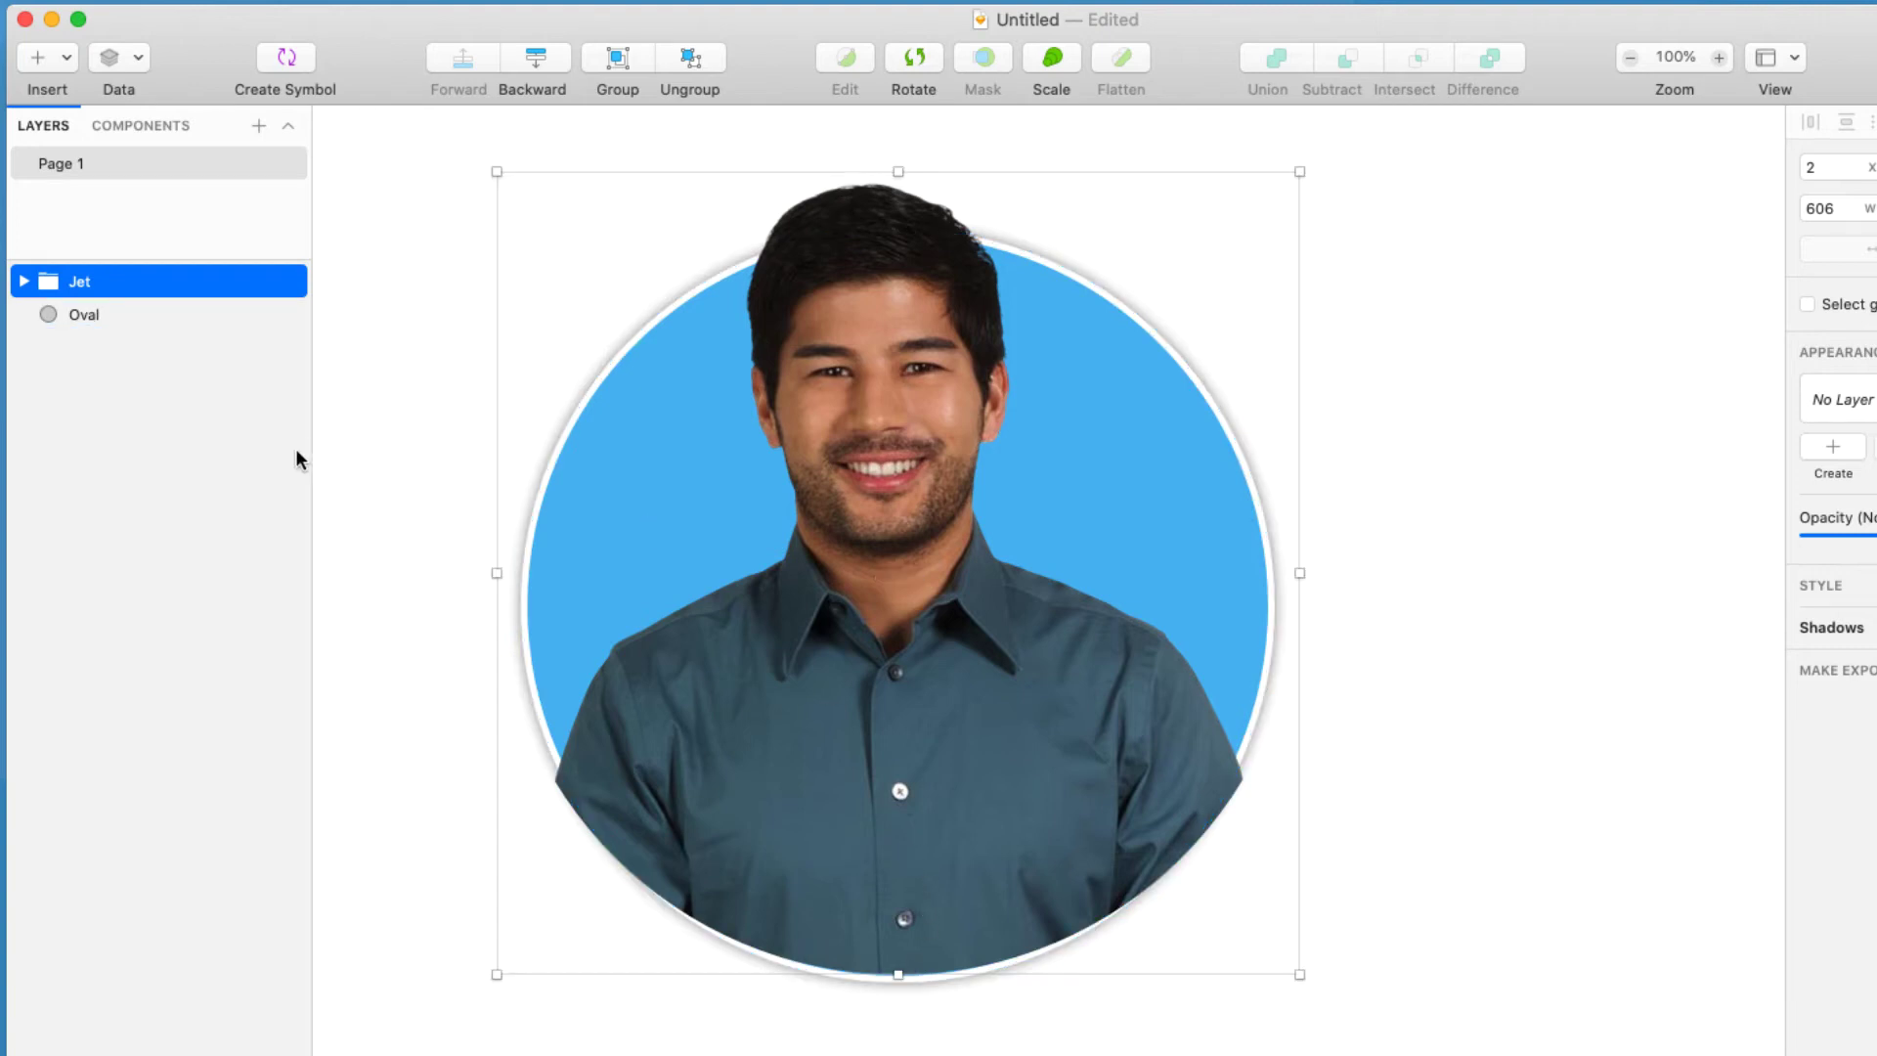
{"action": "left_click", "coordinate": [23, 280]}
{"action": "left_click", "coordinate": [104, 349]}
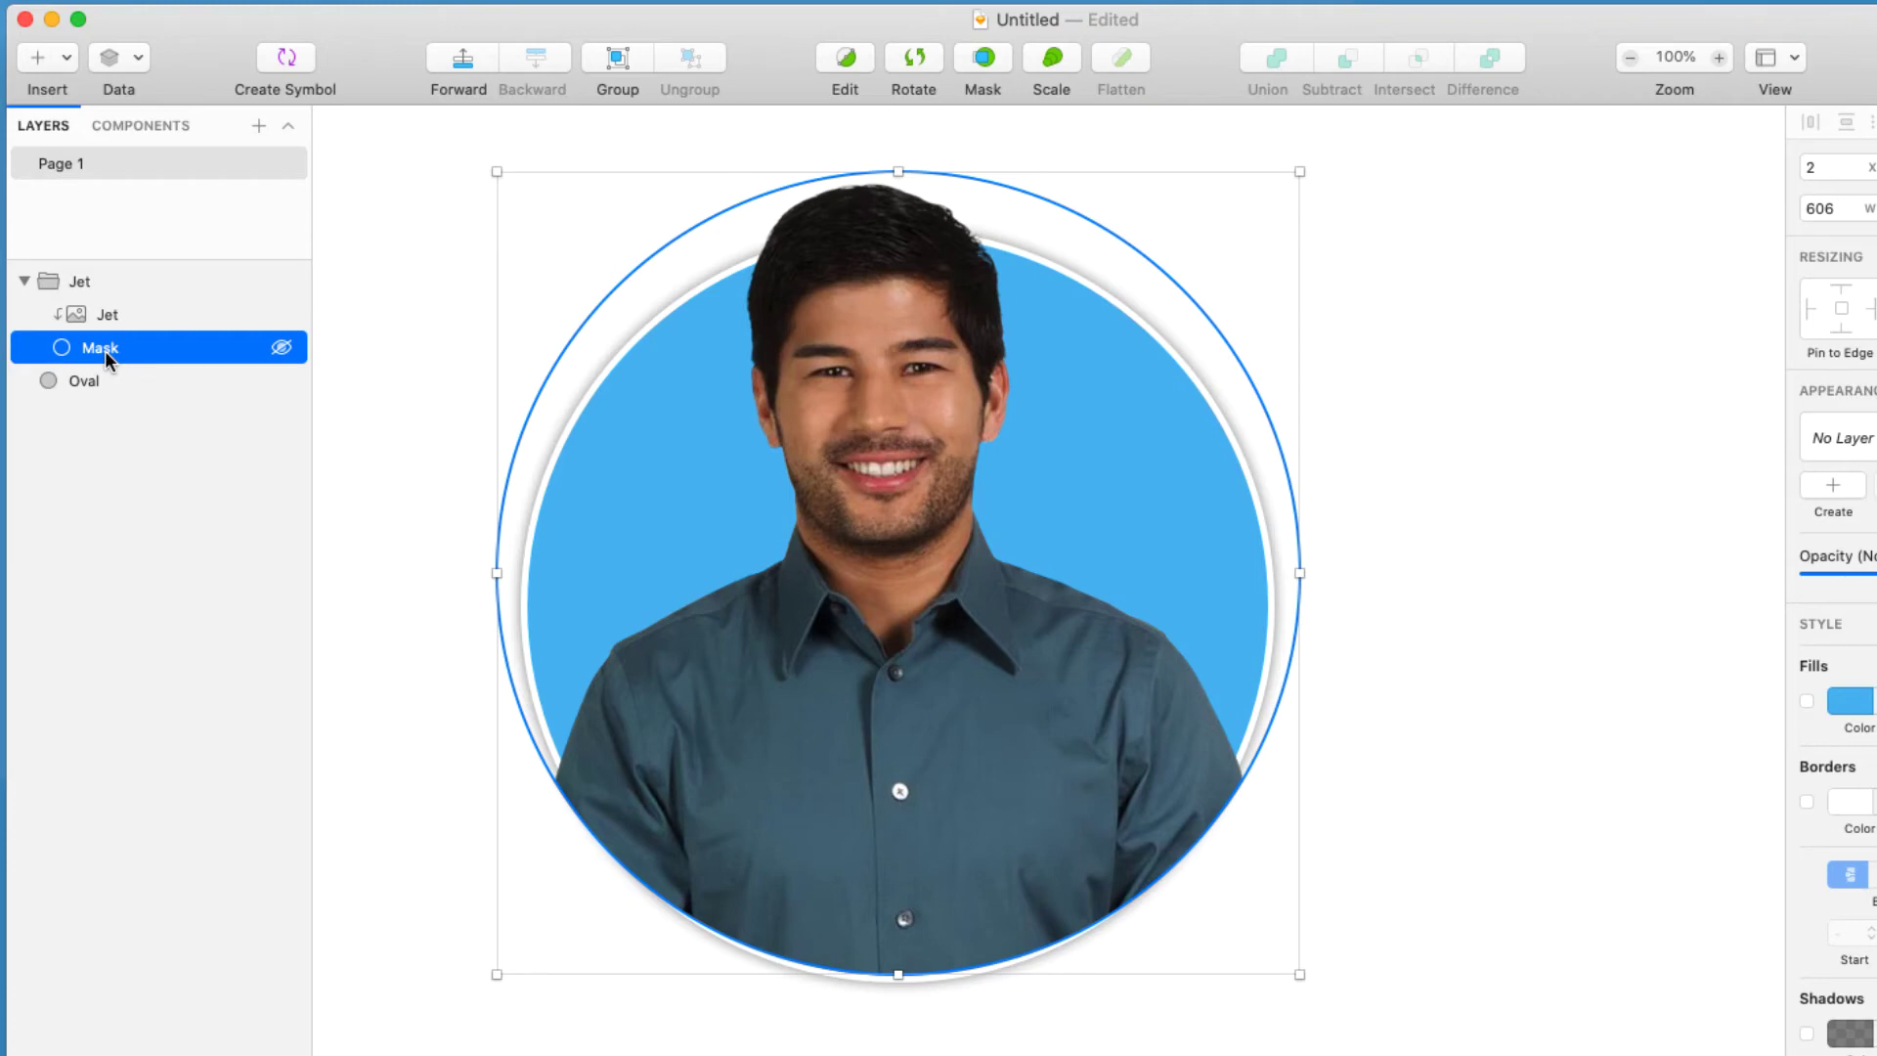
Pull the Jet mask's left and right points inward, reshaping it to 571 wide
{"action": "left_click", "coordinate": [24, 280]}
{"action": "left_click", "coordinate": [84, 283]}
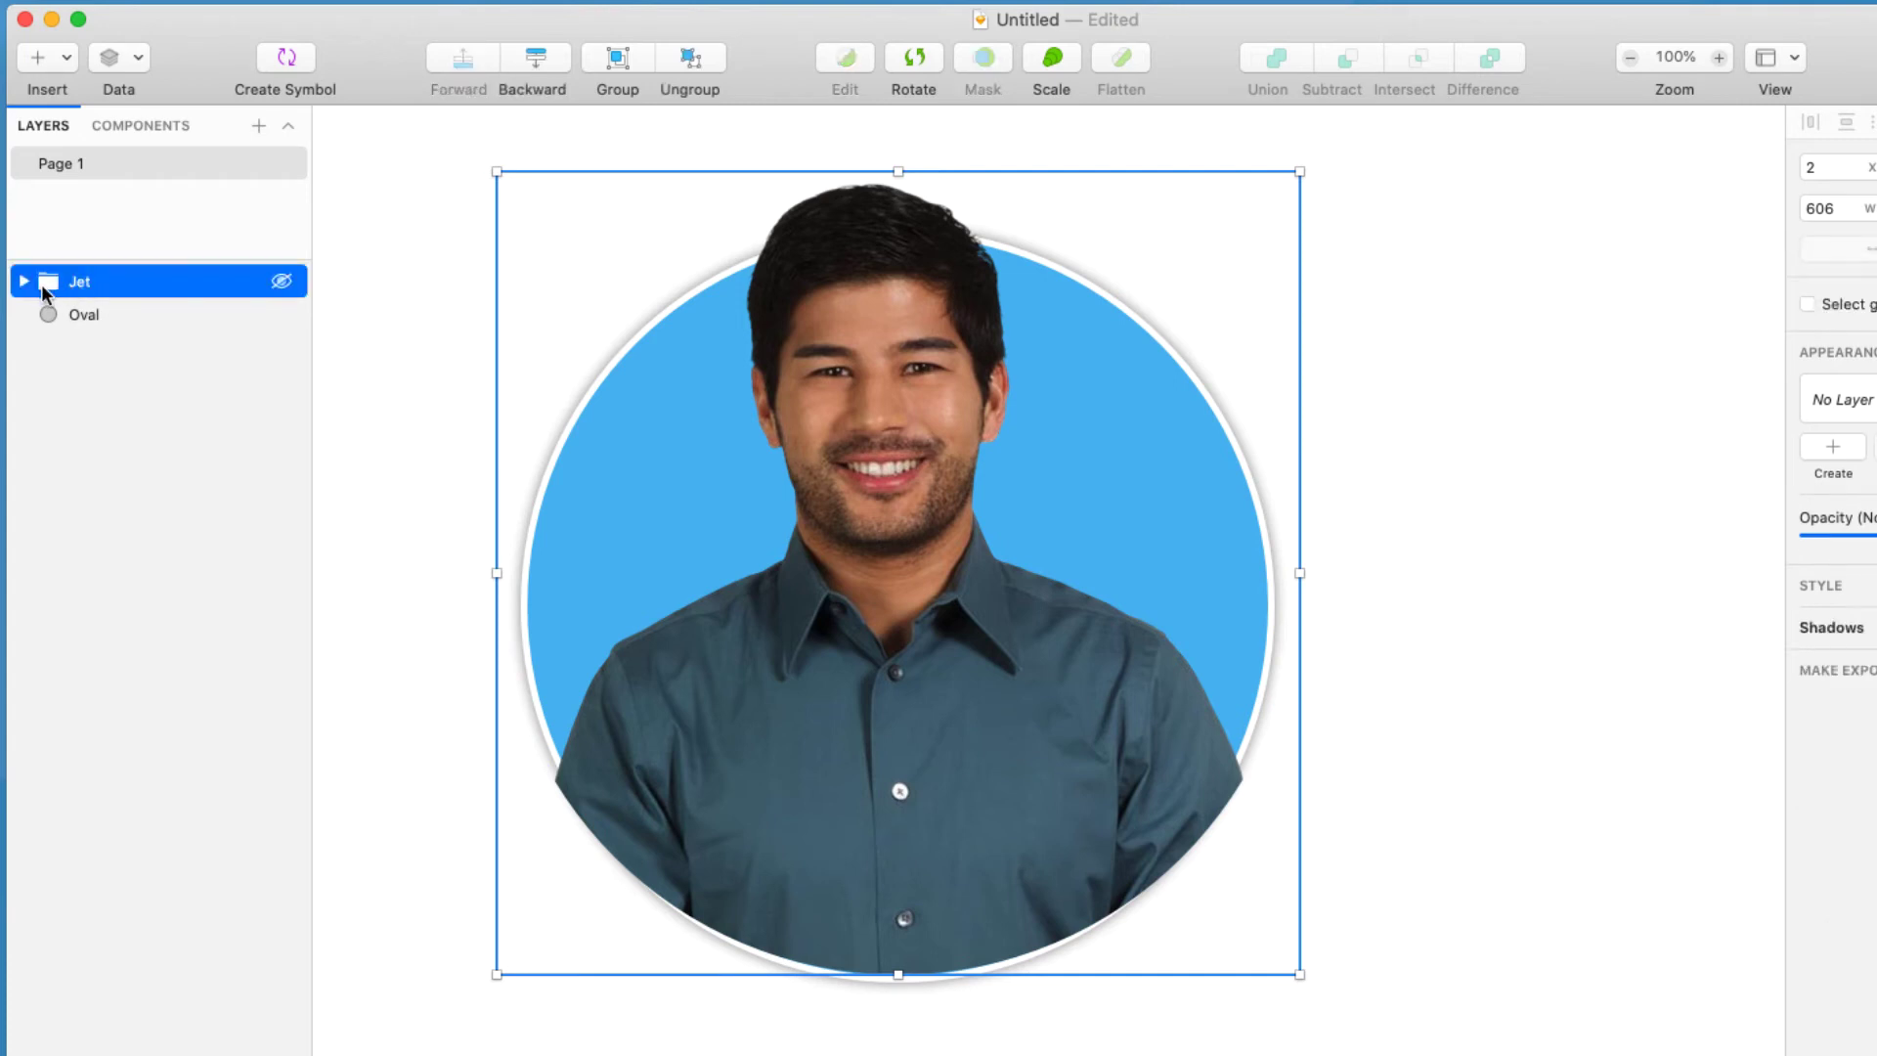
{"action": "left_click", "coordinate": [23, 282]}
{"action": "left_click", "coordinate": [114, 346]}
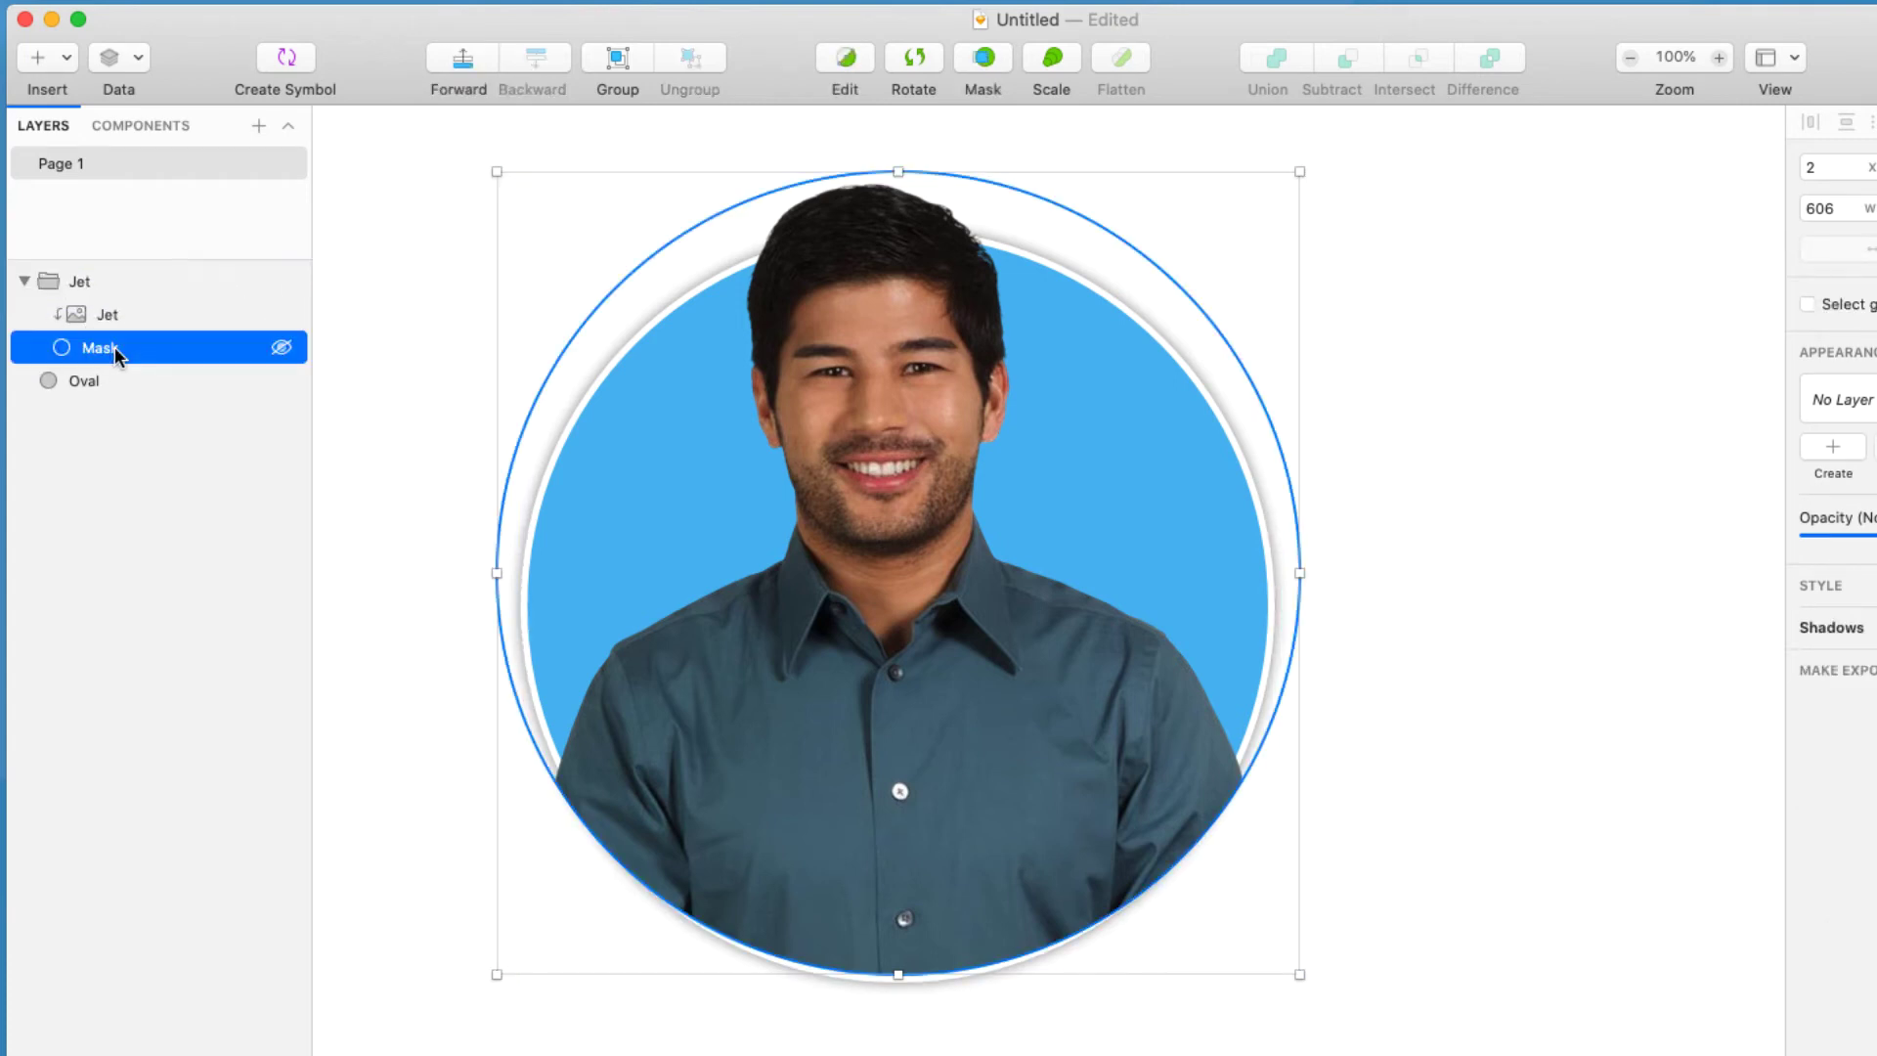
{"action": "double_click", "coordinate": [1089, 515]}
{"action": "left_click", "coordinate": [1279, 573]}
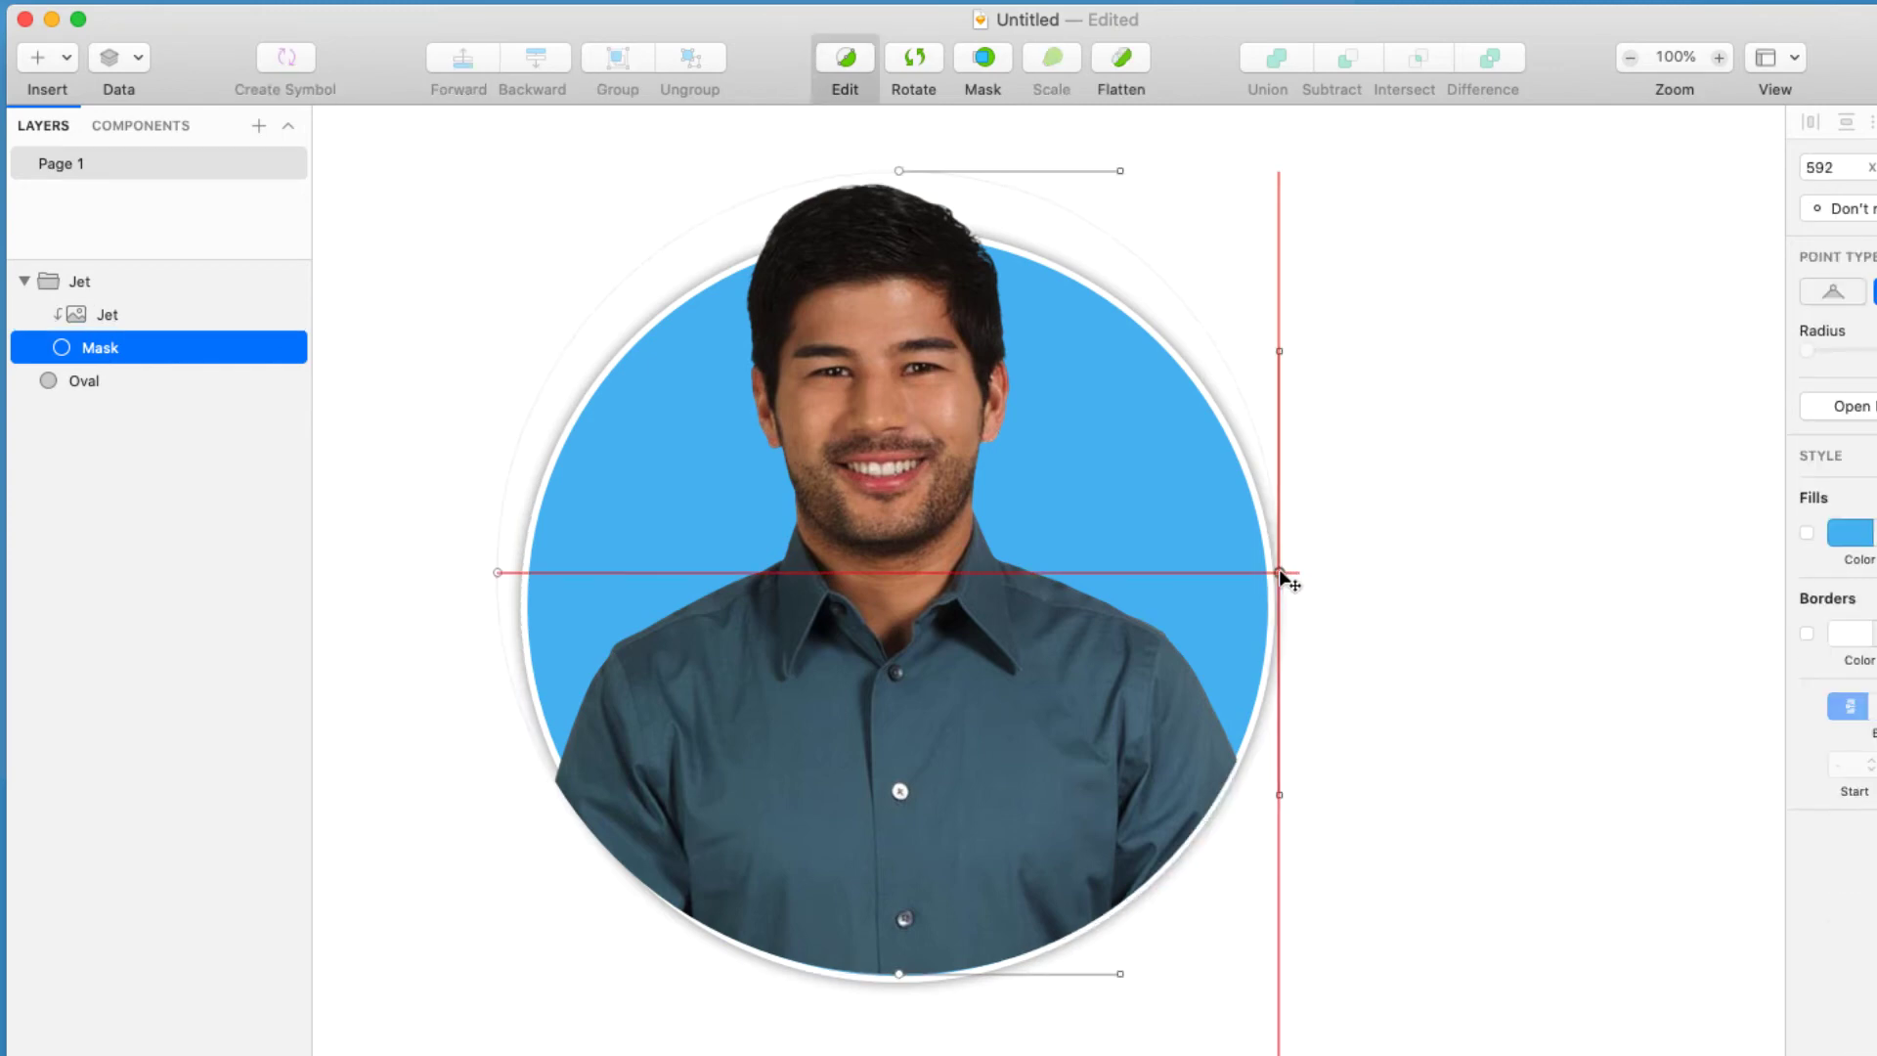
{"action": "left_click_drag", "start_coordinate": [1279, 572], "coordinate": [1277, 575]}
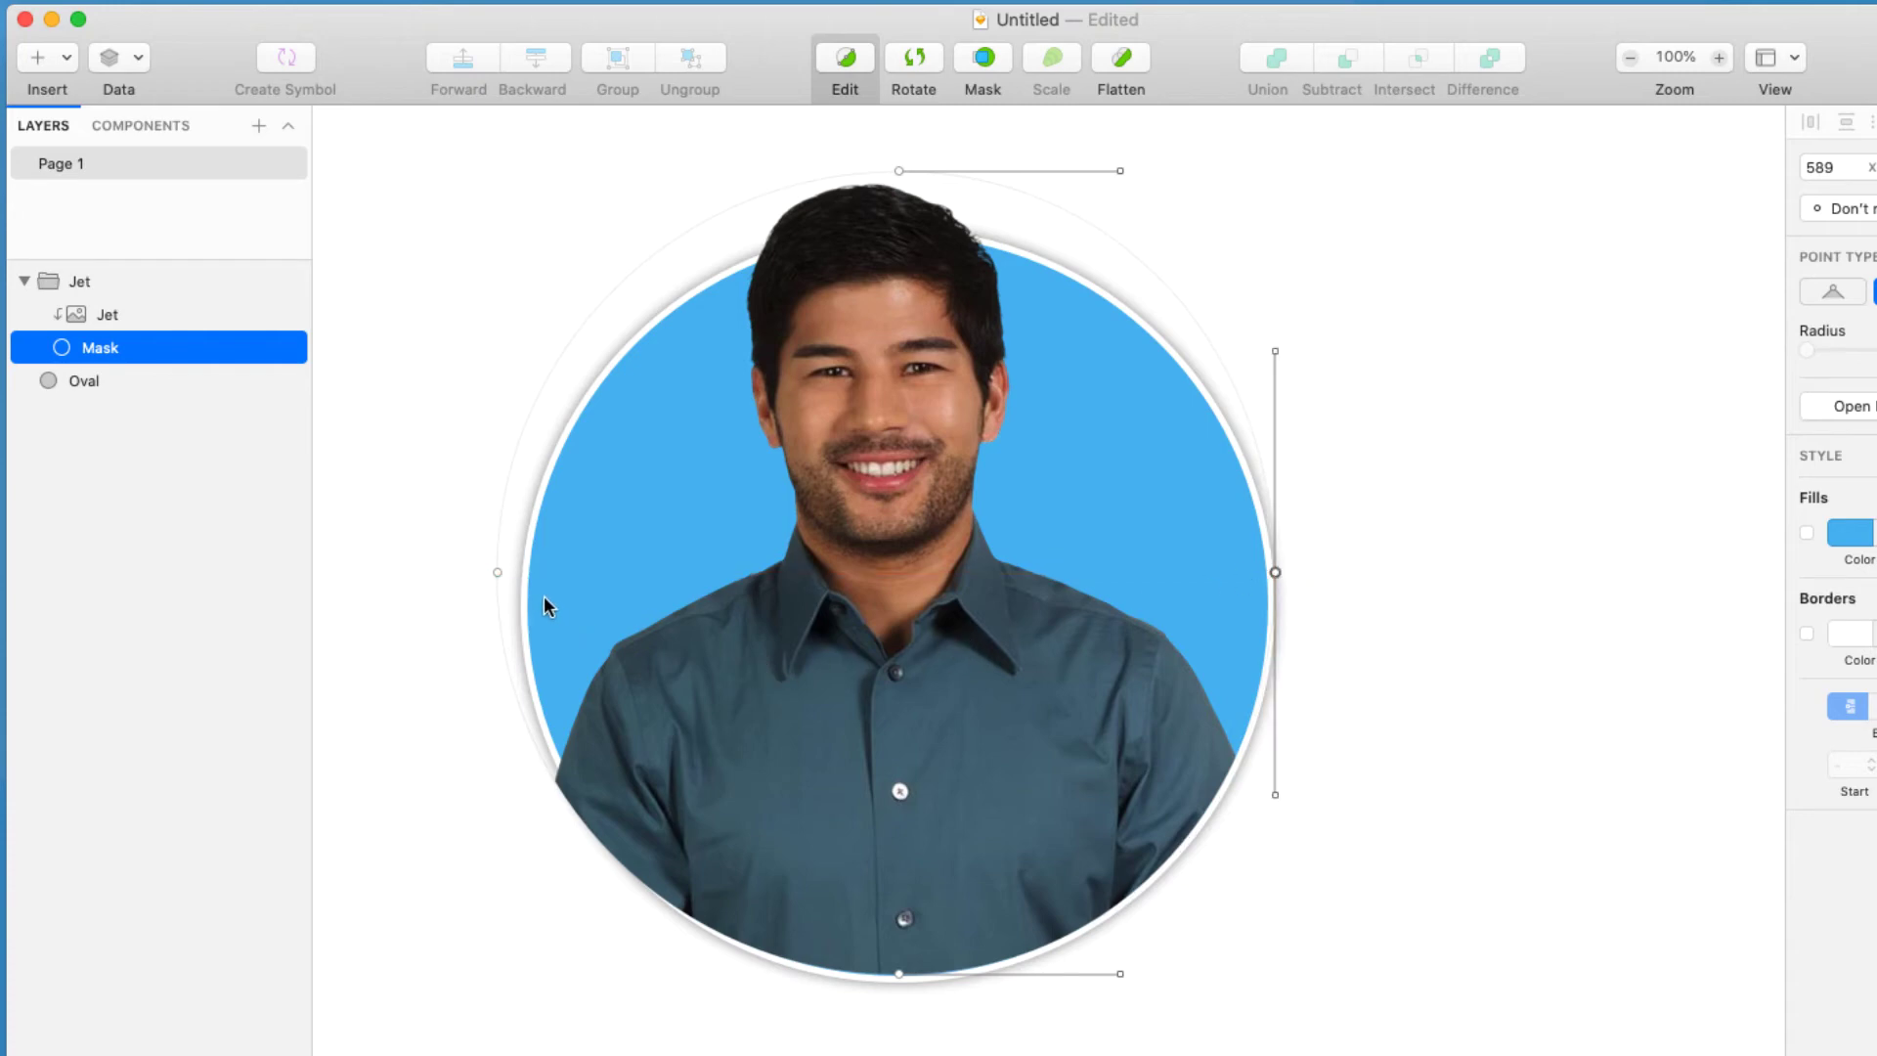
{"action": "left_click", "coordinate": [498, 573]}
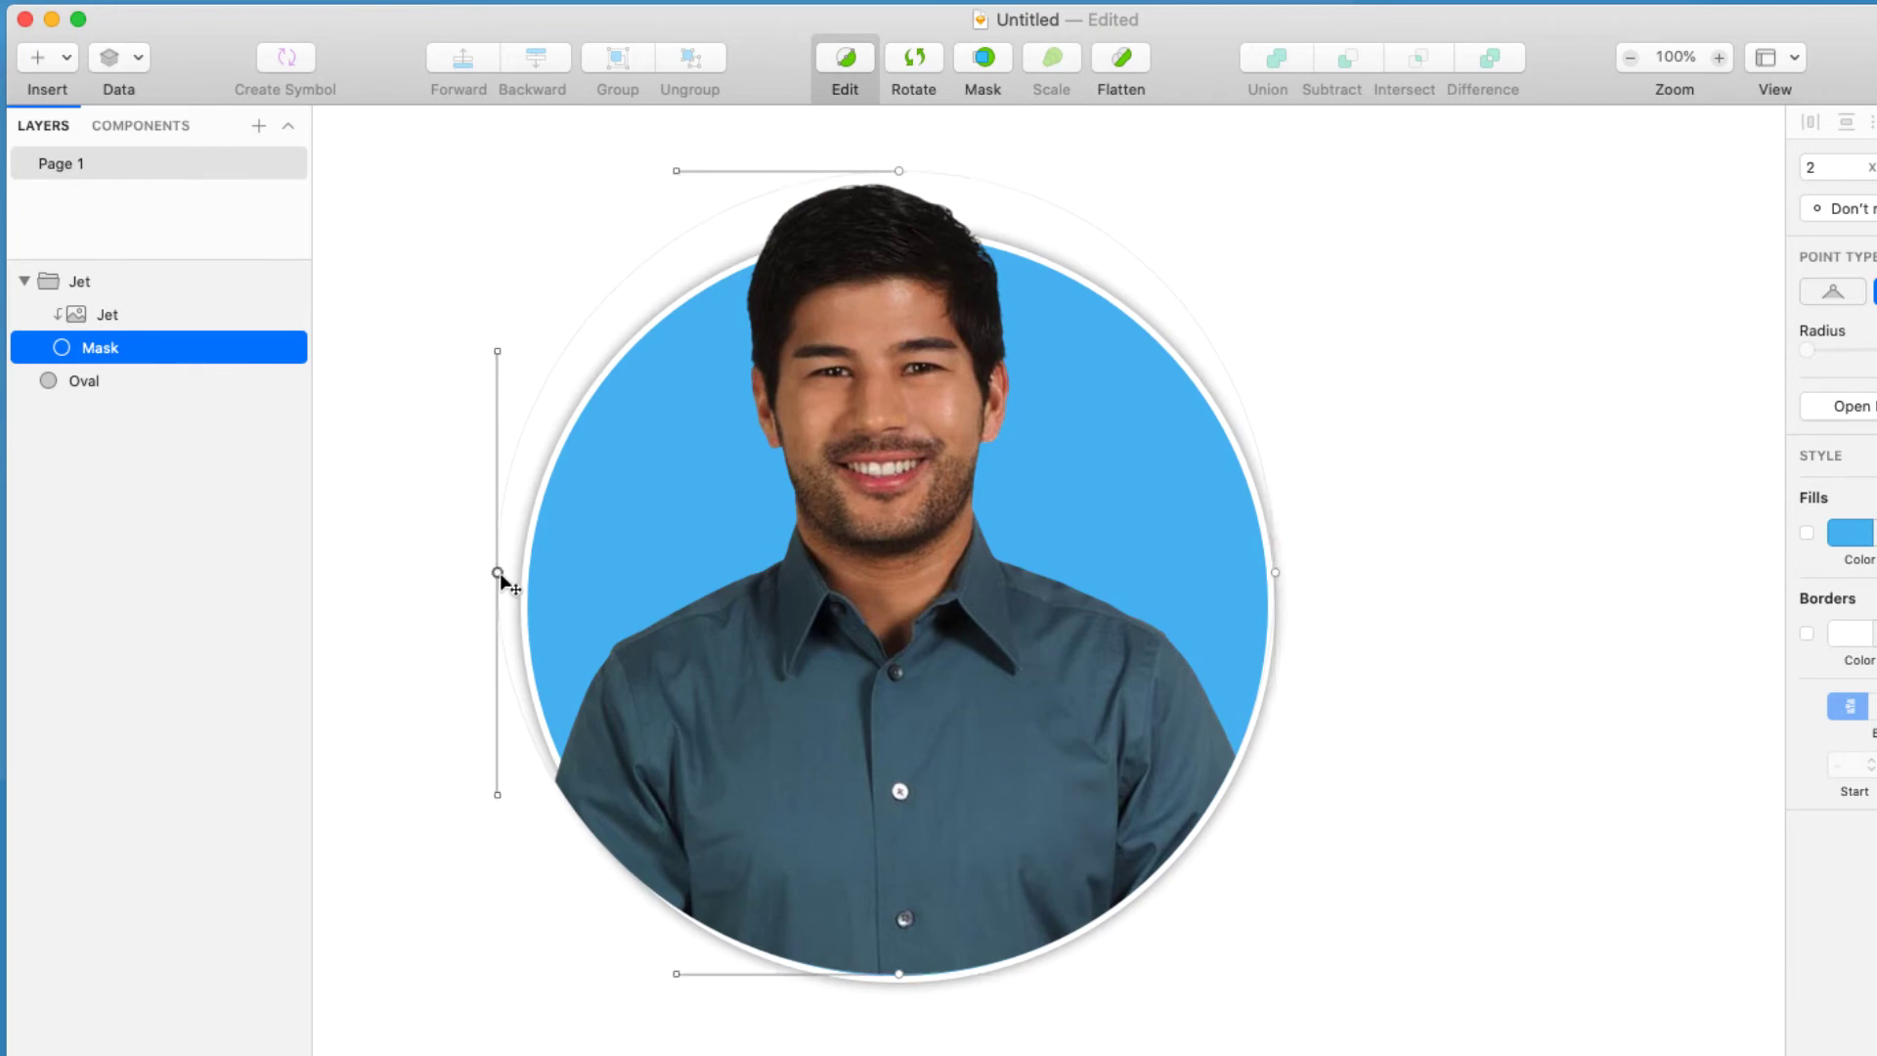
{"action": "mouse_move", "coordinate": [499, 573]}
{"action": "left_mouse_down"}
{"action": "mouse_move", "coordinate": [533, 579]}
{"action": "mouse_move", "coordinate": [499, 573]}
{"action": "mouse_move", "coordinate": [518, 574]}
{"action": "left_mouse_up"}
{"action": "key", "text": "super+z"}
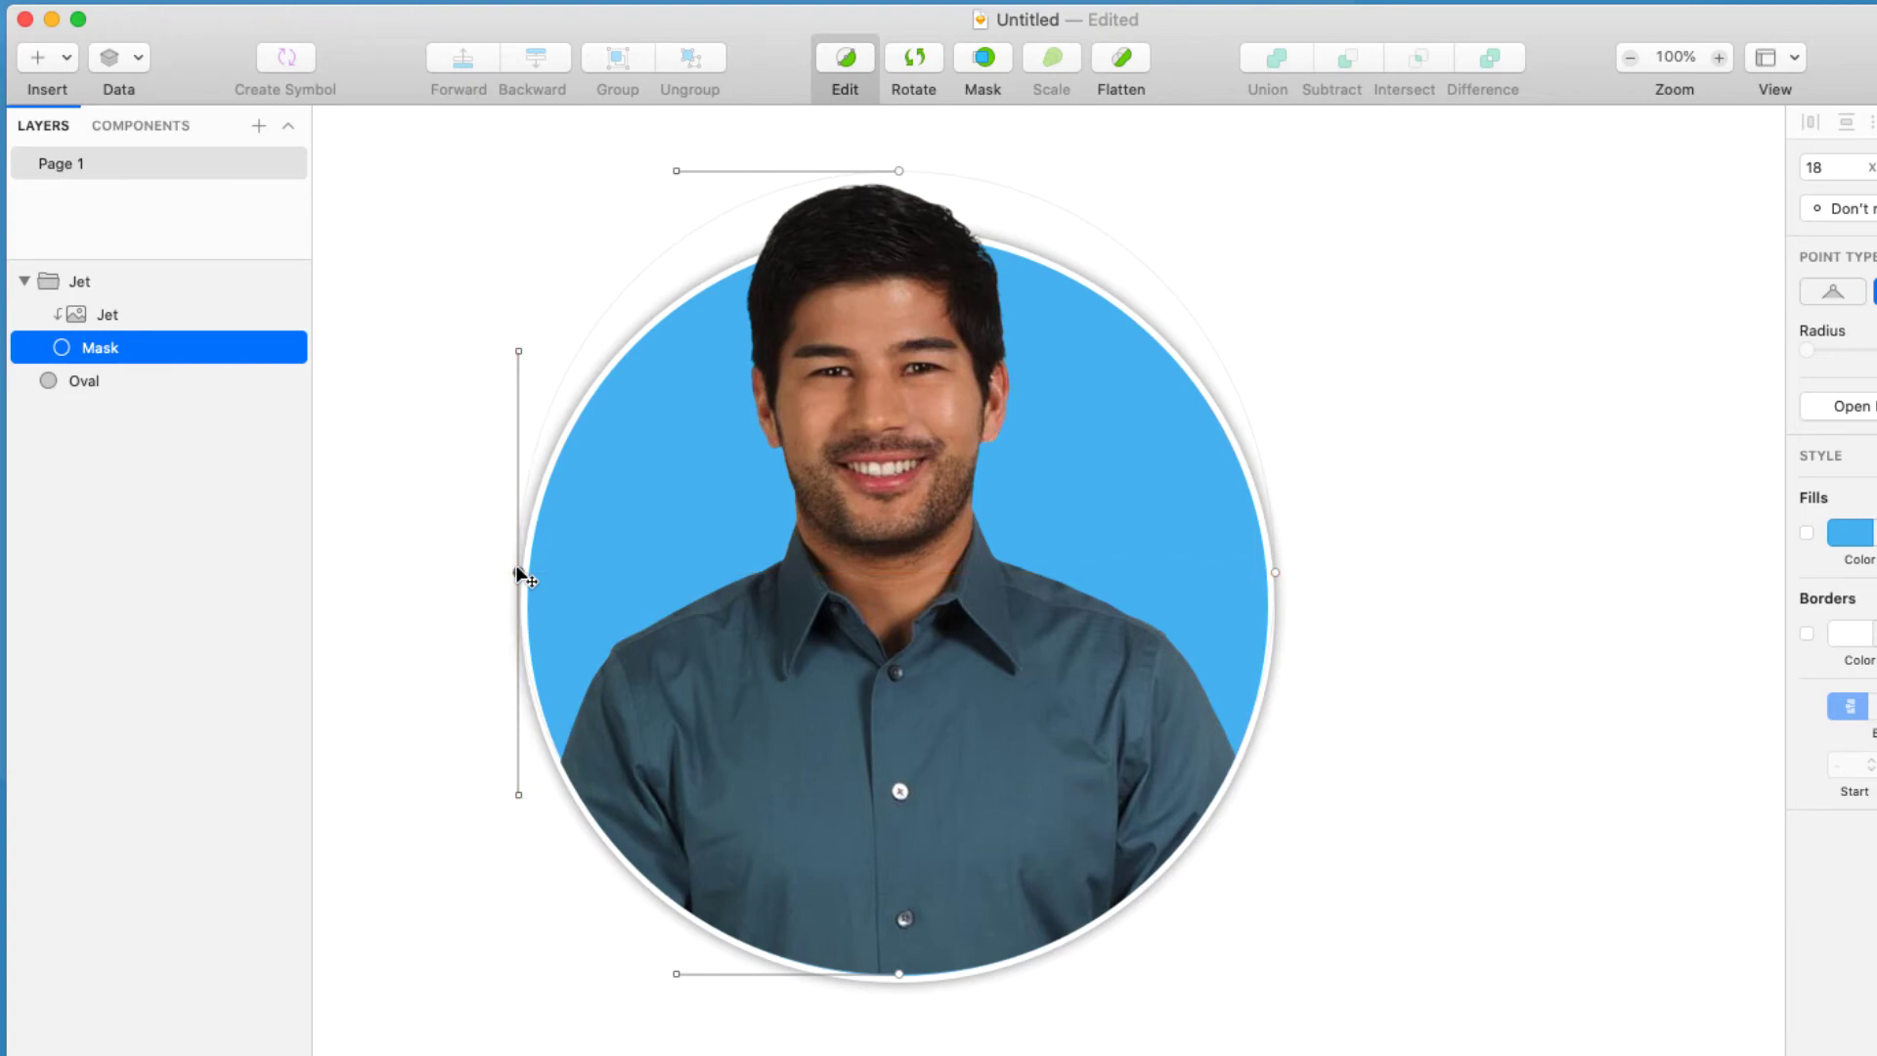
{"action": "left_click", "coordinate": [1275, 946]}
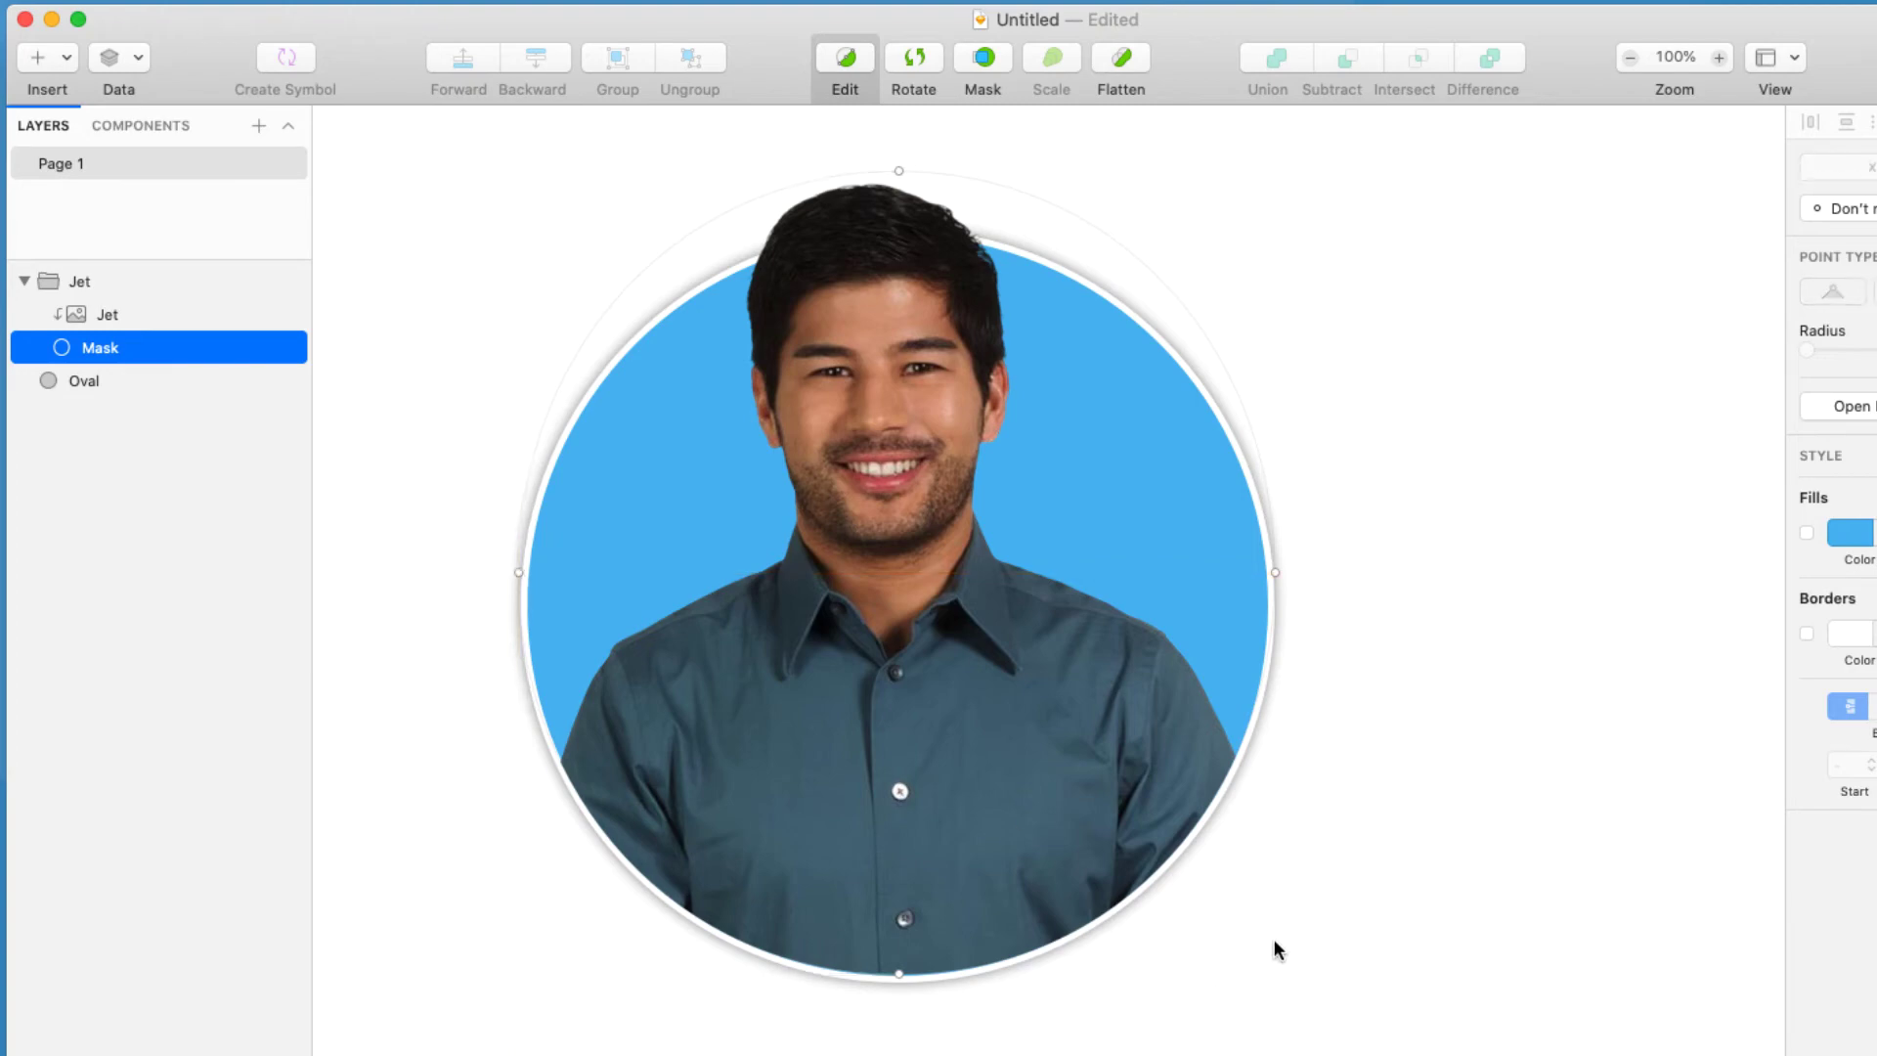
{"action": "key", "text": "Escape"}
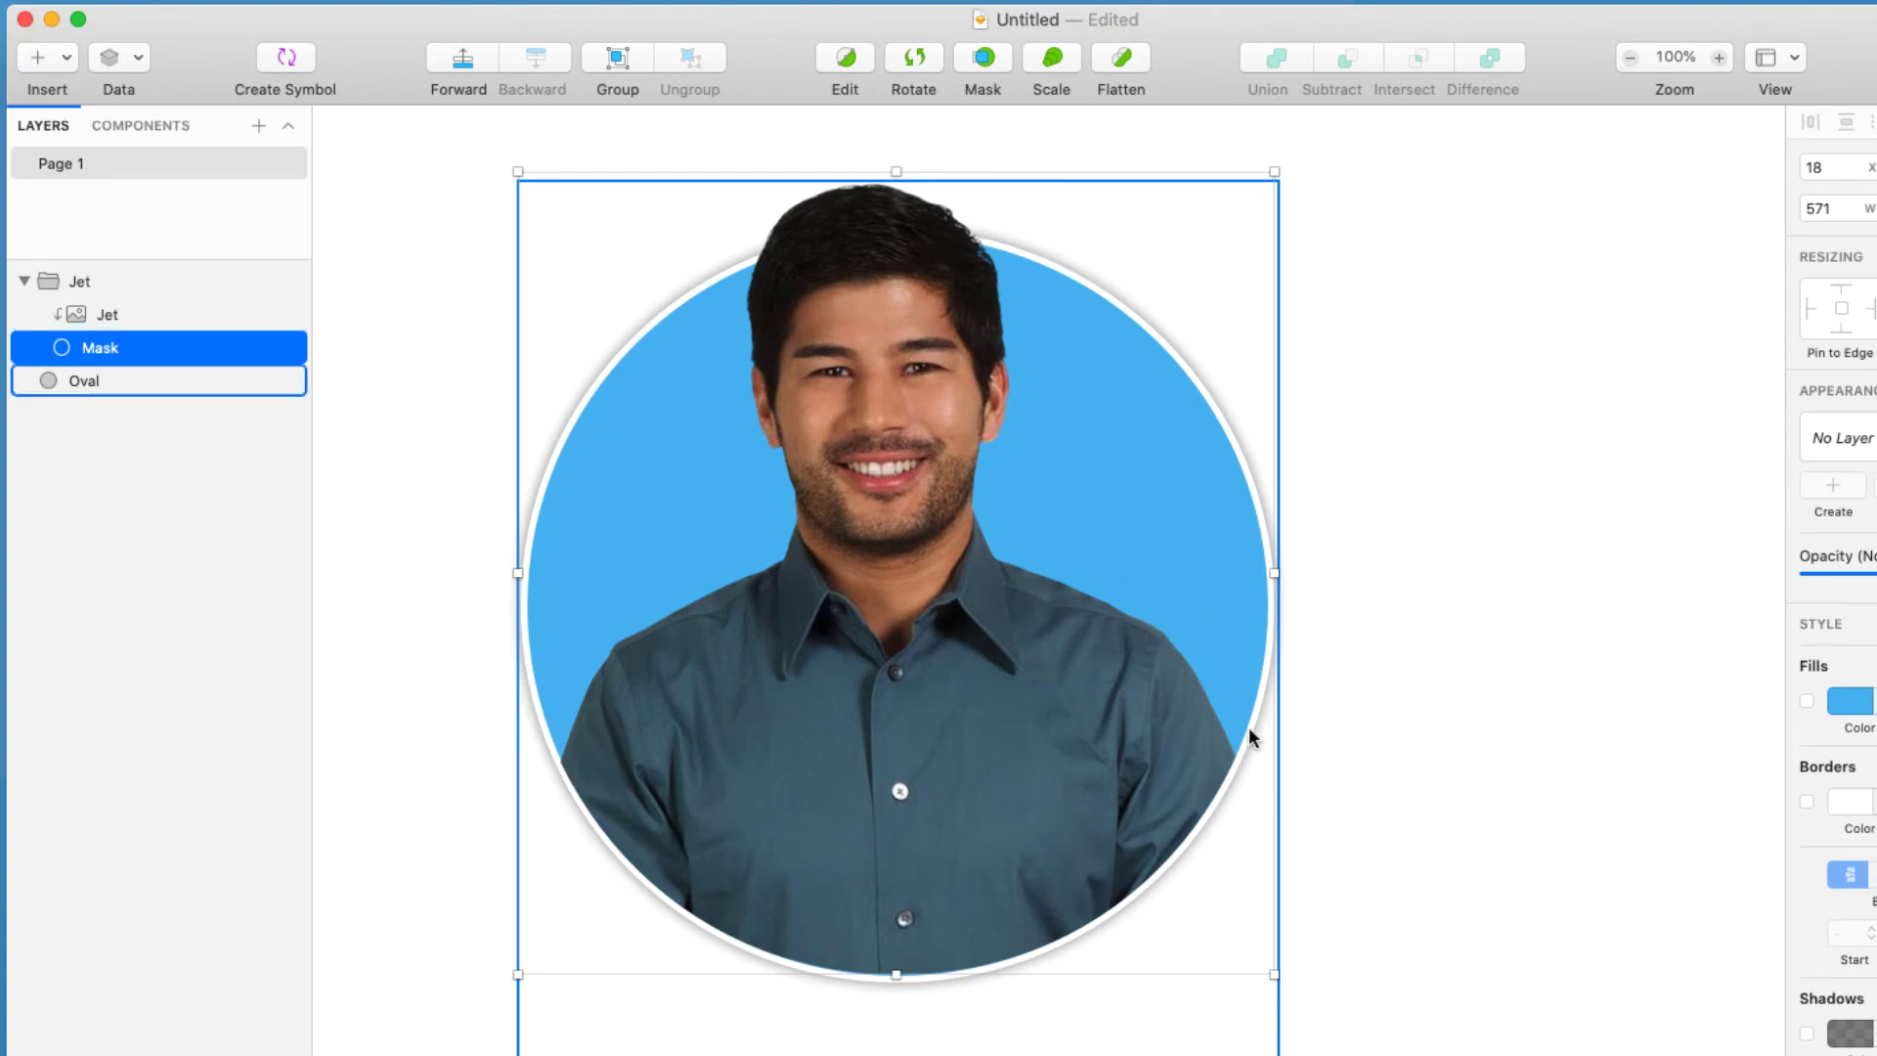
Nudge the mask's left point inward so it measures 569 wide at X 20, then view at 100%
{"action": "left_click", "coordinate": [612, 789]}
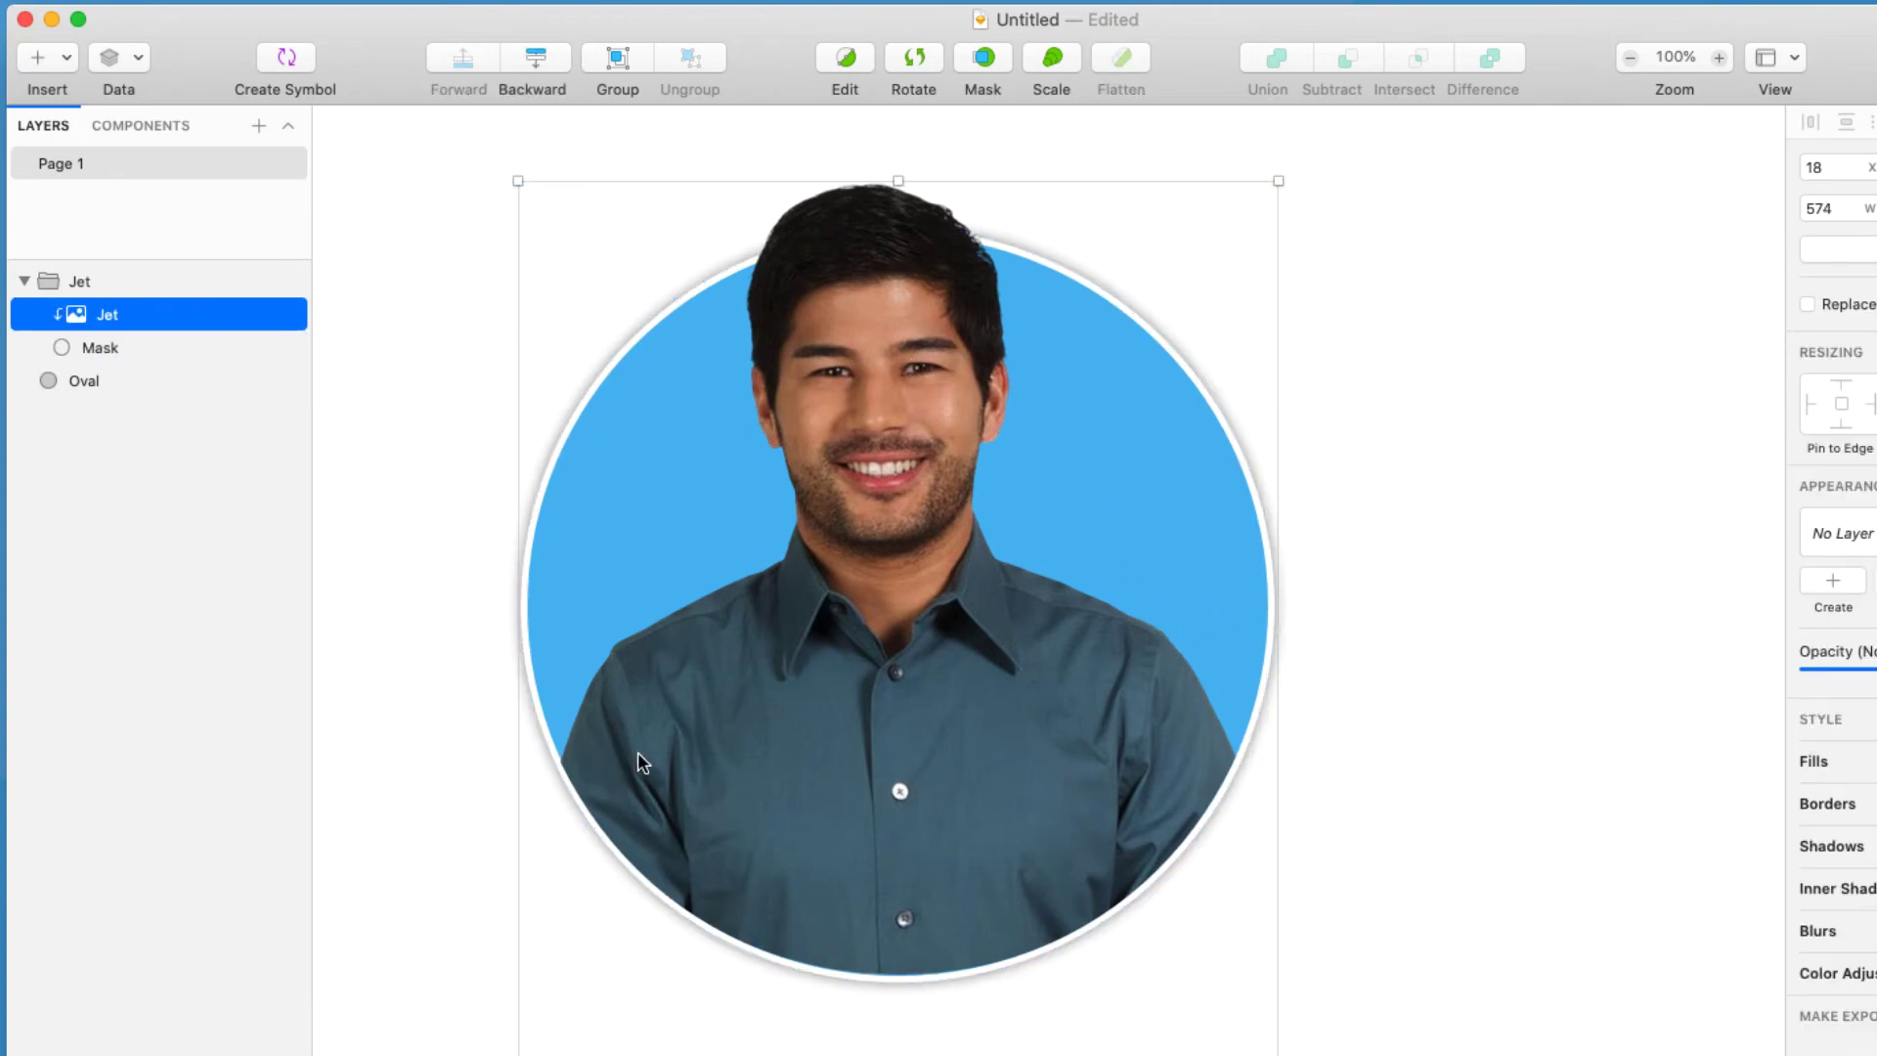
{"action": "left_click", "coordinate": [167, 342]}
{"action": "scroll", "coordinate": [619, 689], "scroll_direction": "up", "scroll_amount": 5}
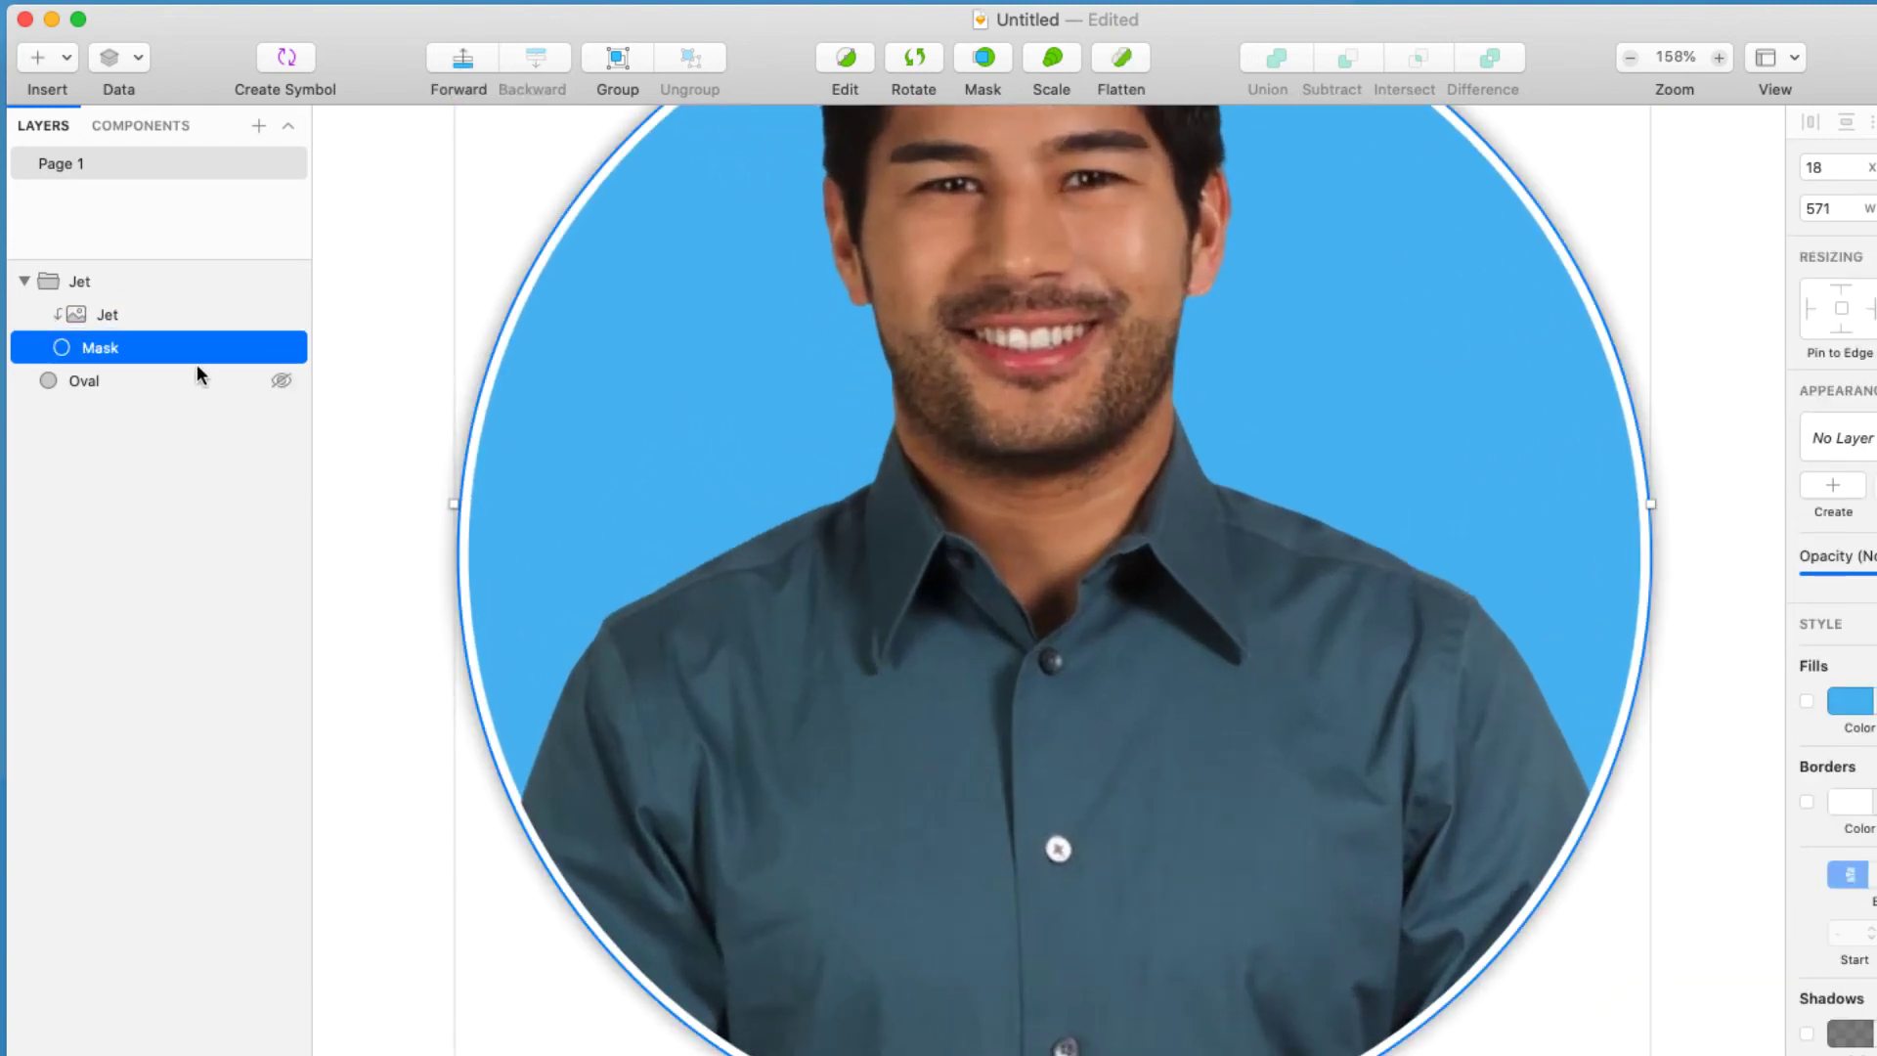
{"action": "key", "text": "Return"}
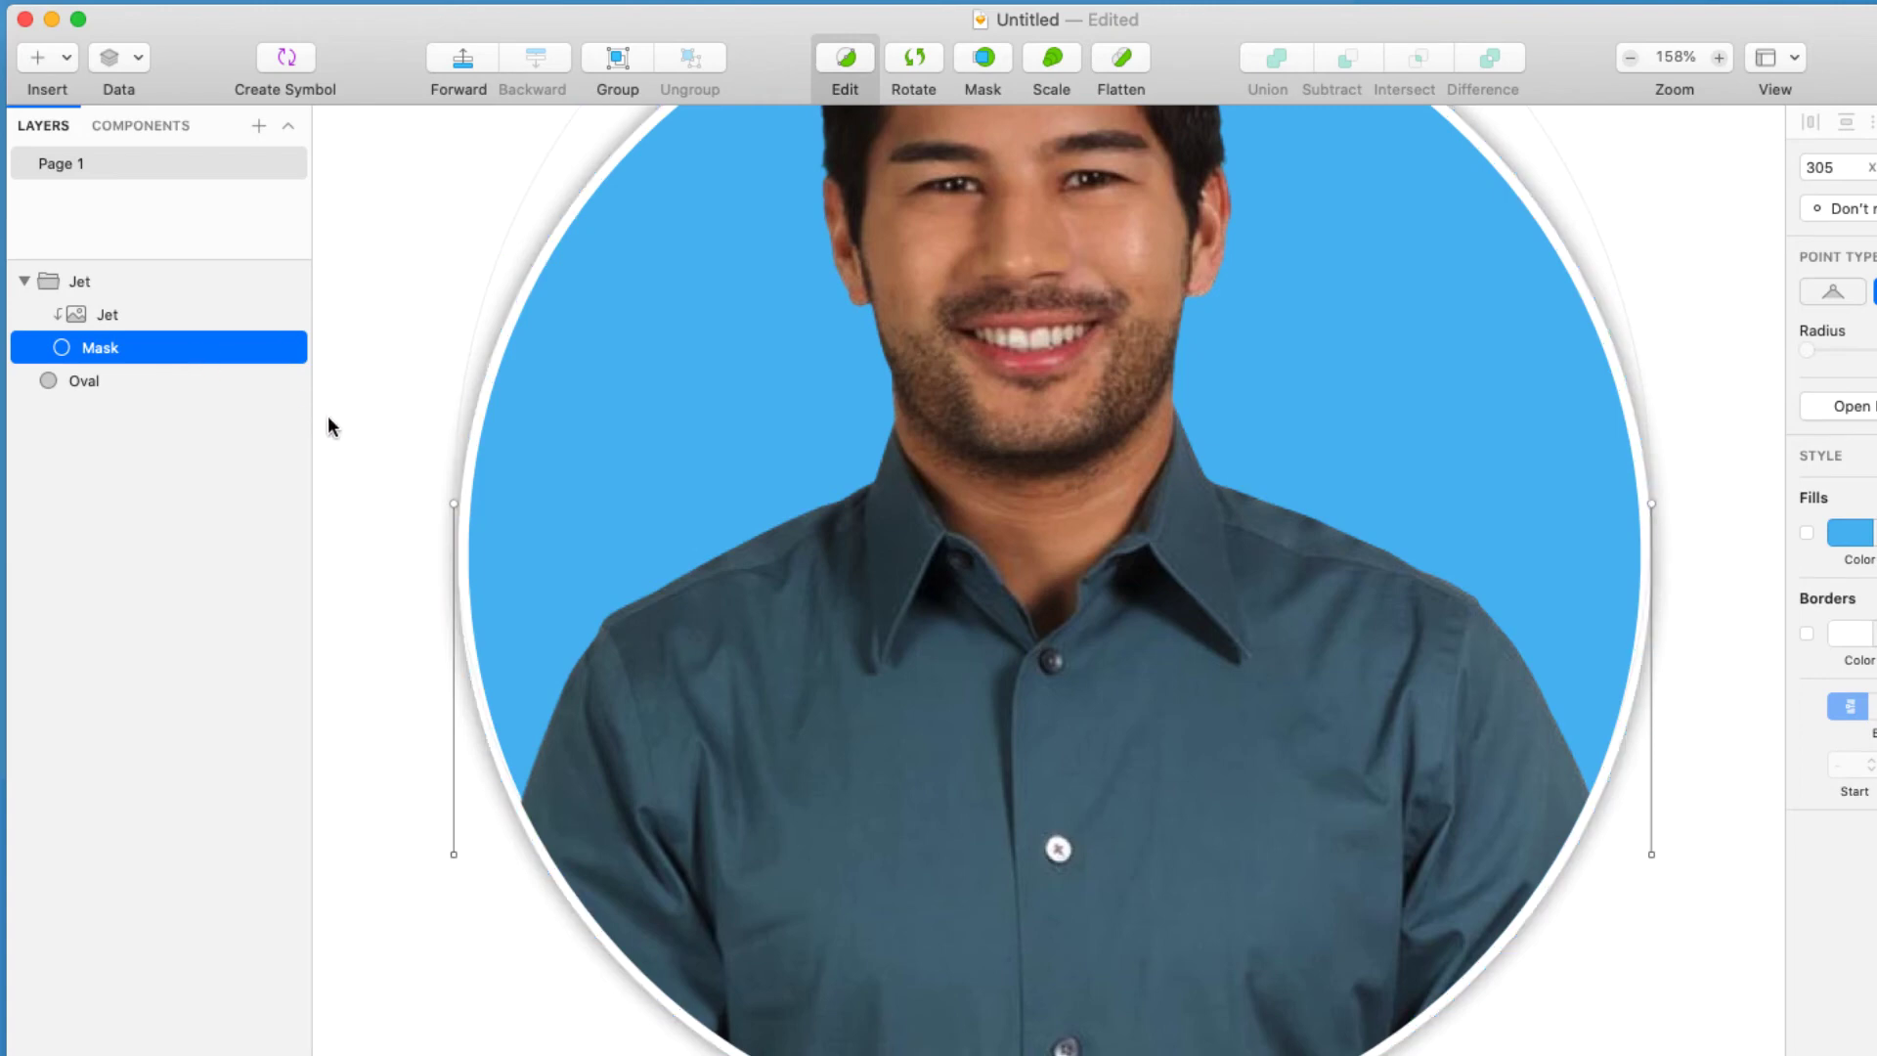
{"action": "left_click_drag", "start_coordinate": [460, 504], "coordinate": [463, 501]}
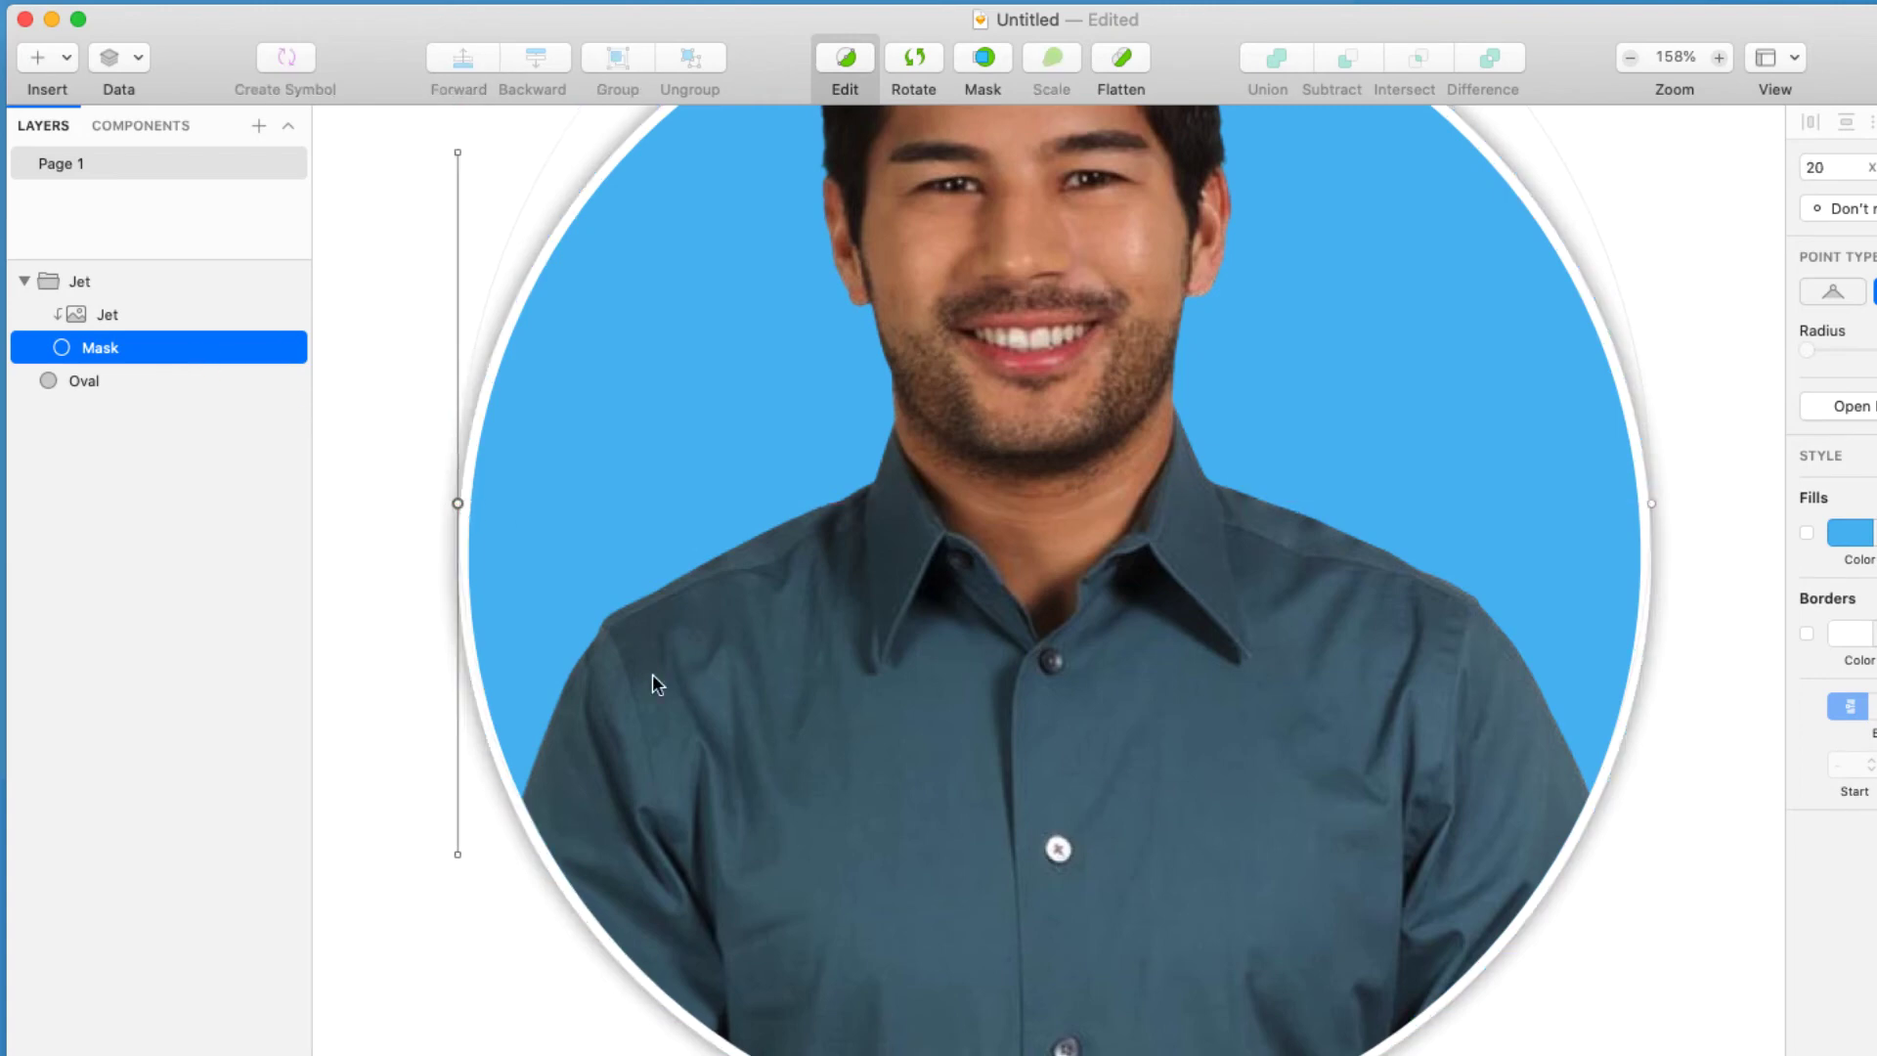
{"action": "left_click", "coordinate": [352, 568]}
{"action": "key", "text": "Escape"}
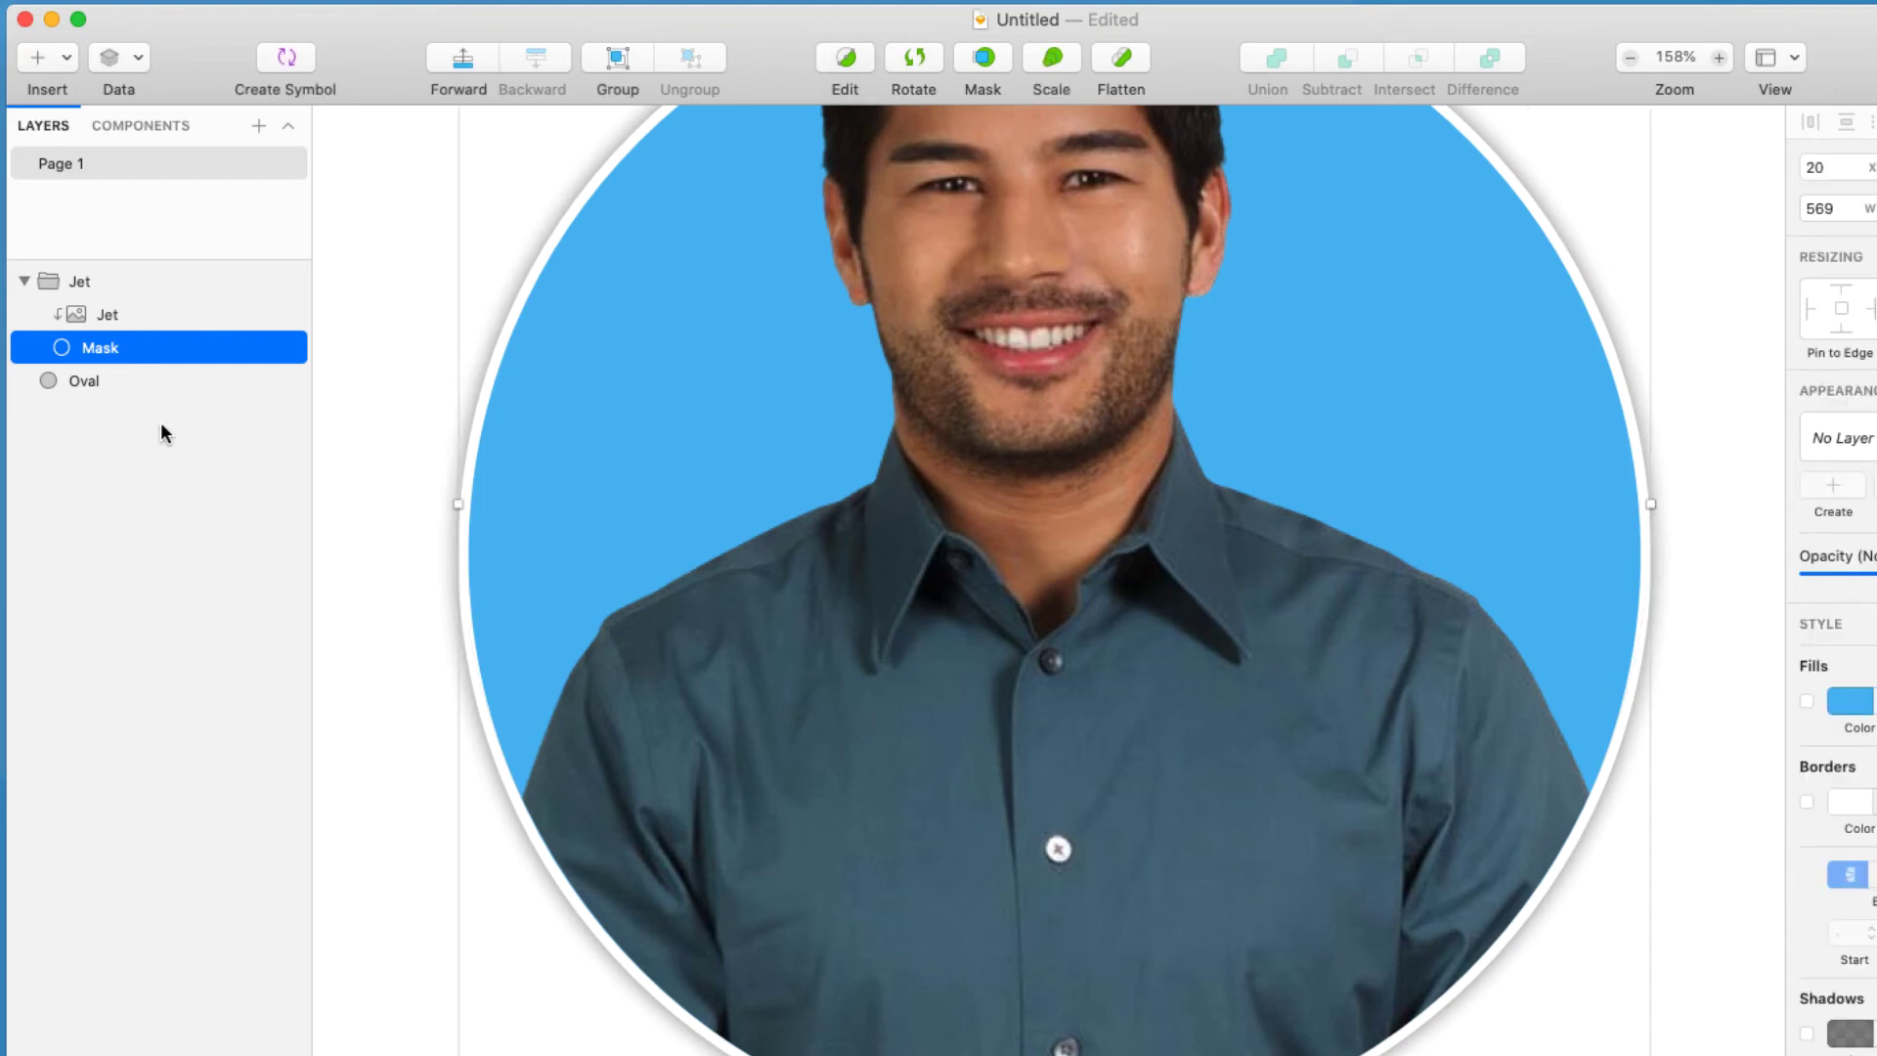
{"action": "left_click", "coordinate": [23, 281]}
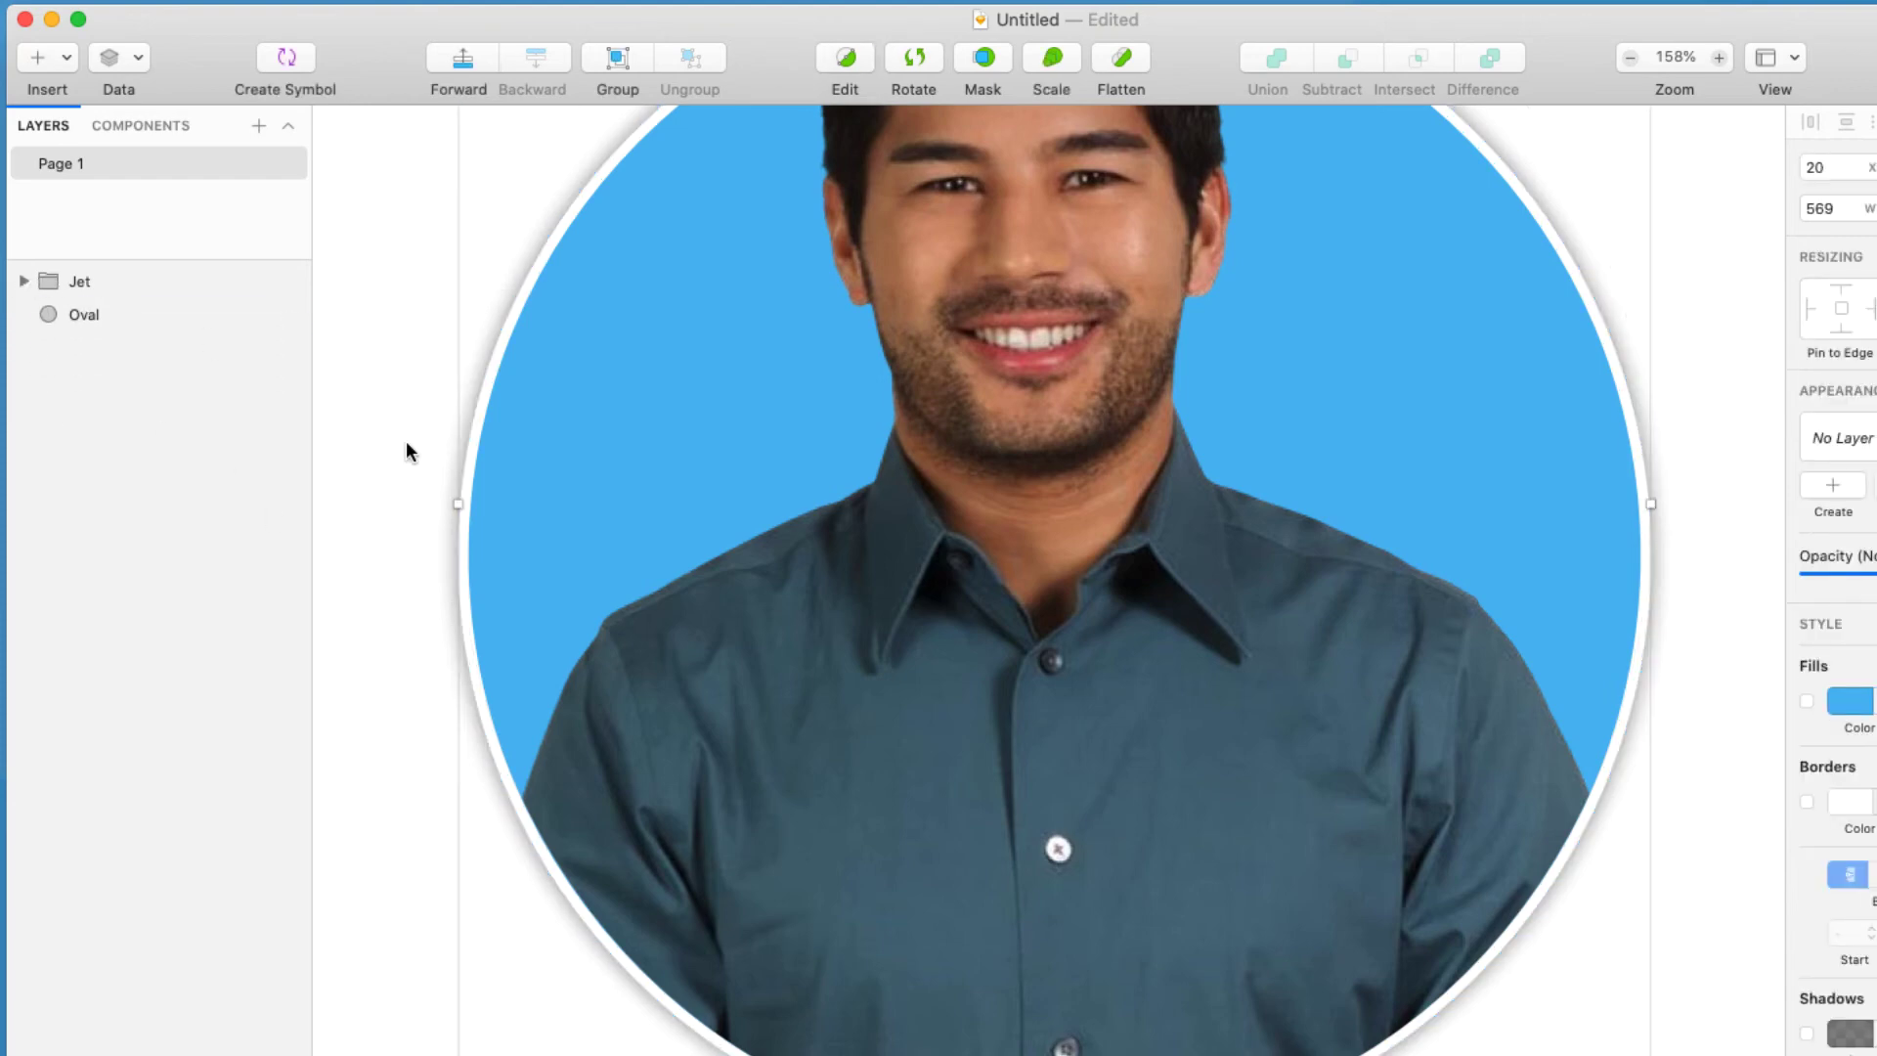
{"action": "key", "text": "super+0"}
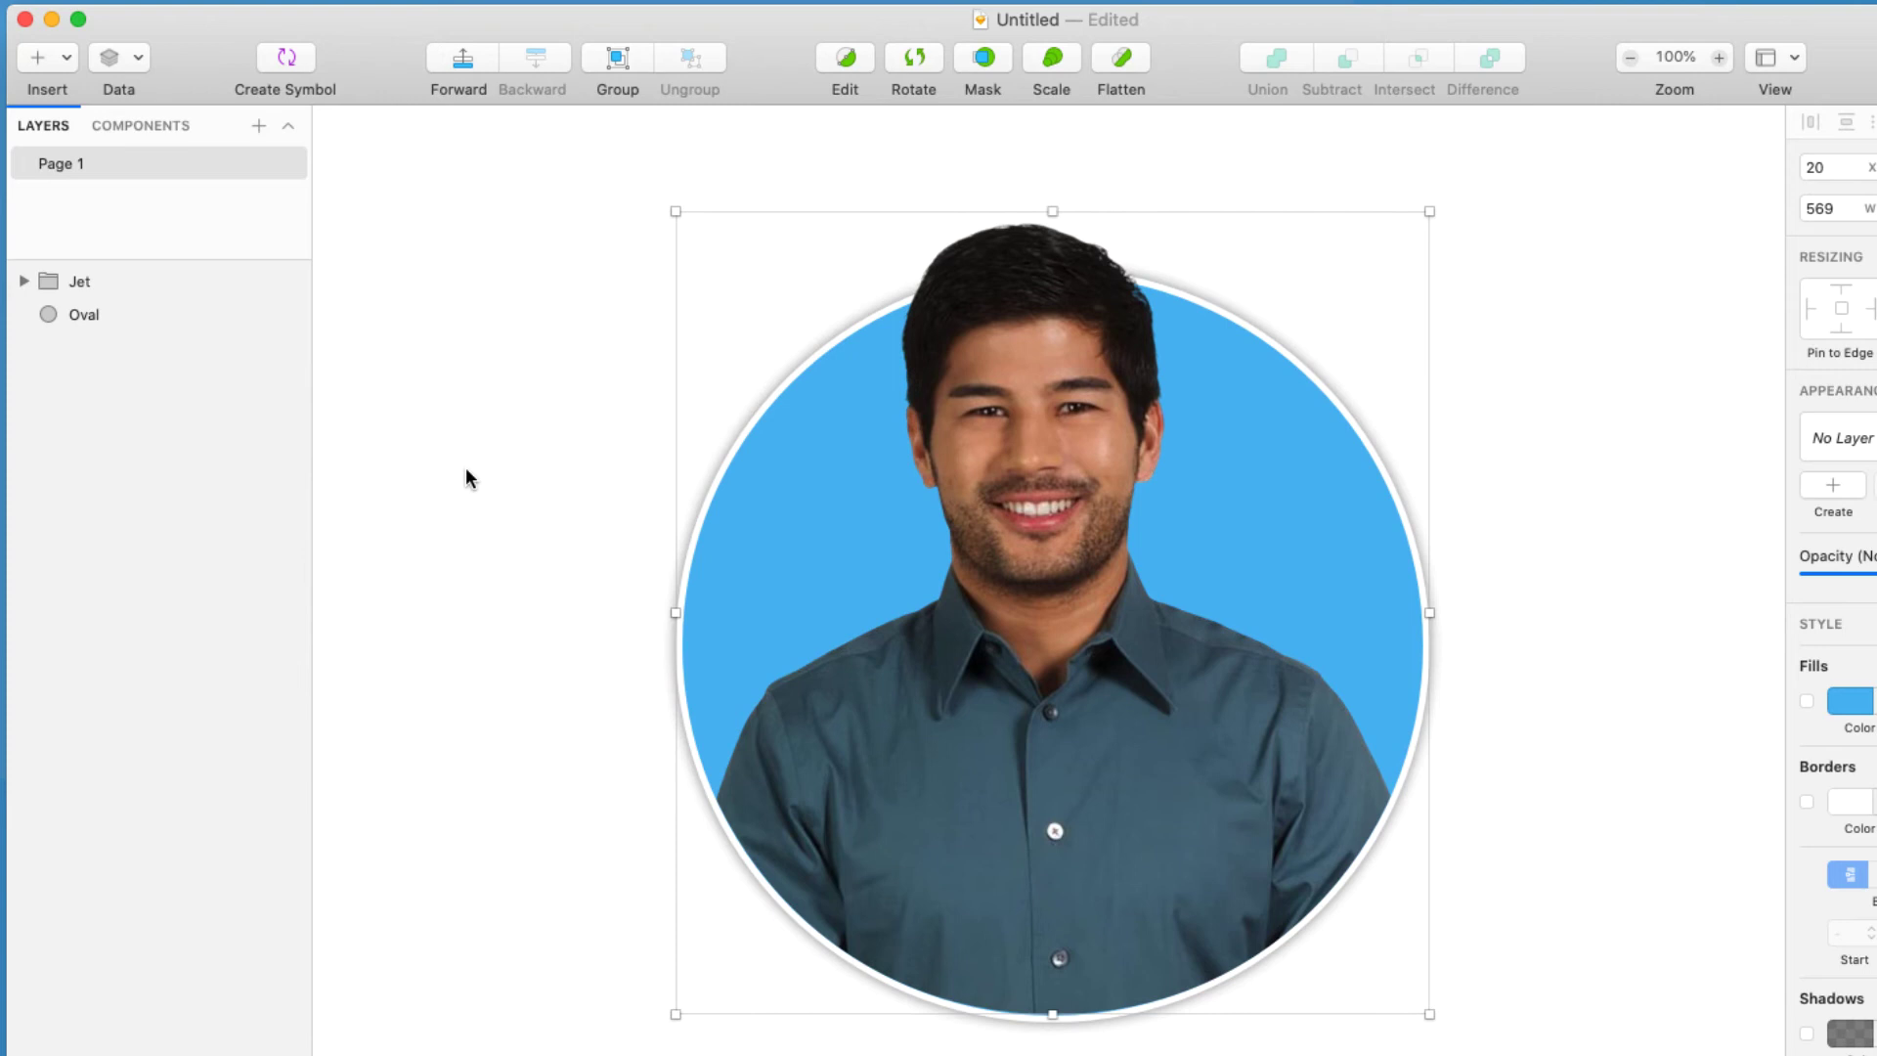
Add a Jet slice over the portrait and widen it to about 588 × 599 to cover the circle
{"action": "right_click", "coordinate": [466, 478]}
{"action": "left_click", "coordinate": [458, 423]}
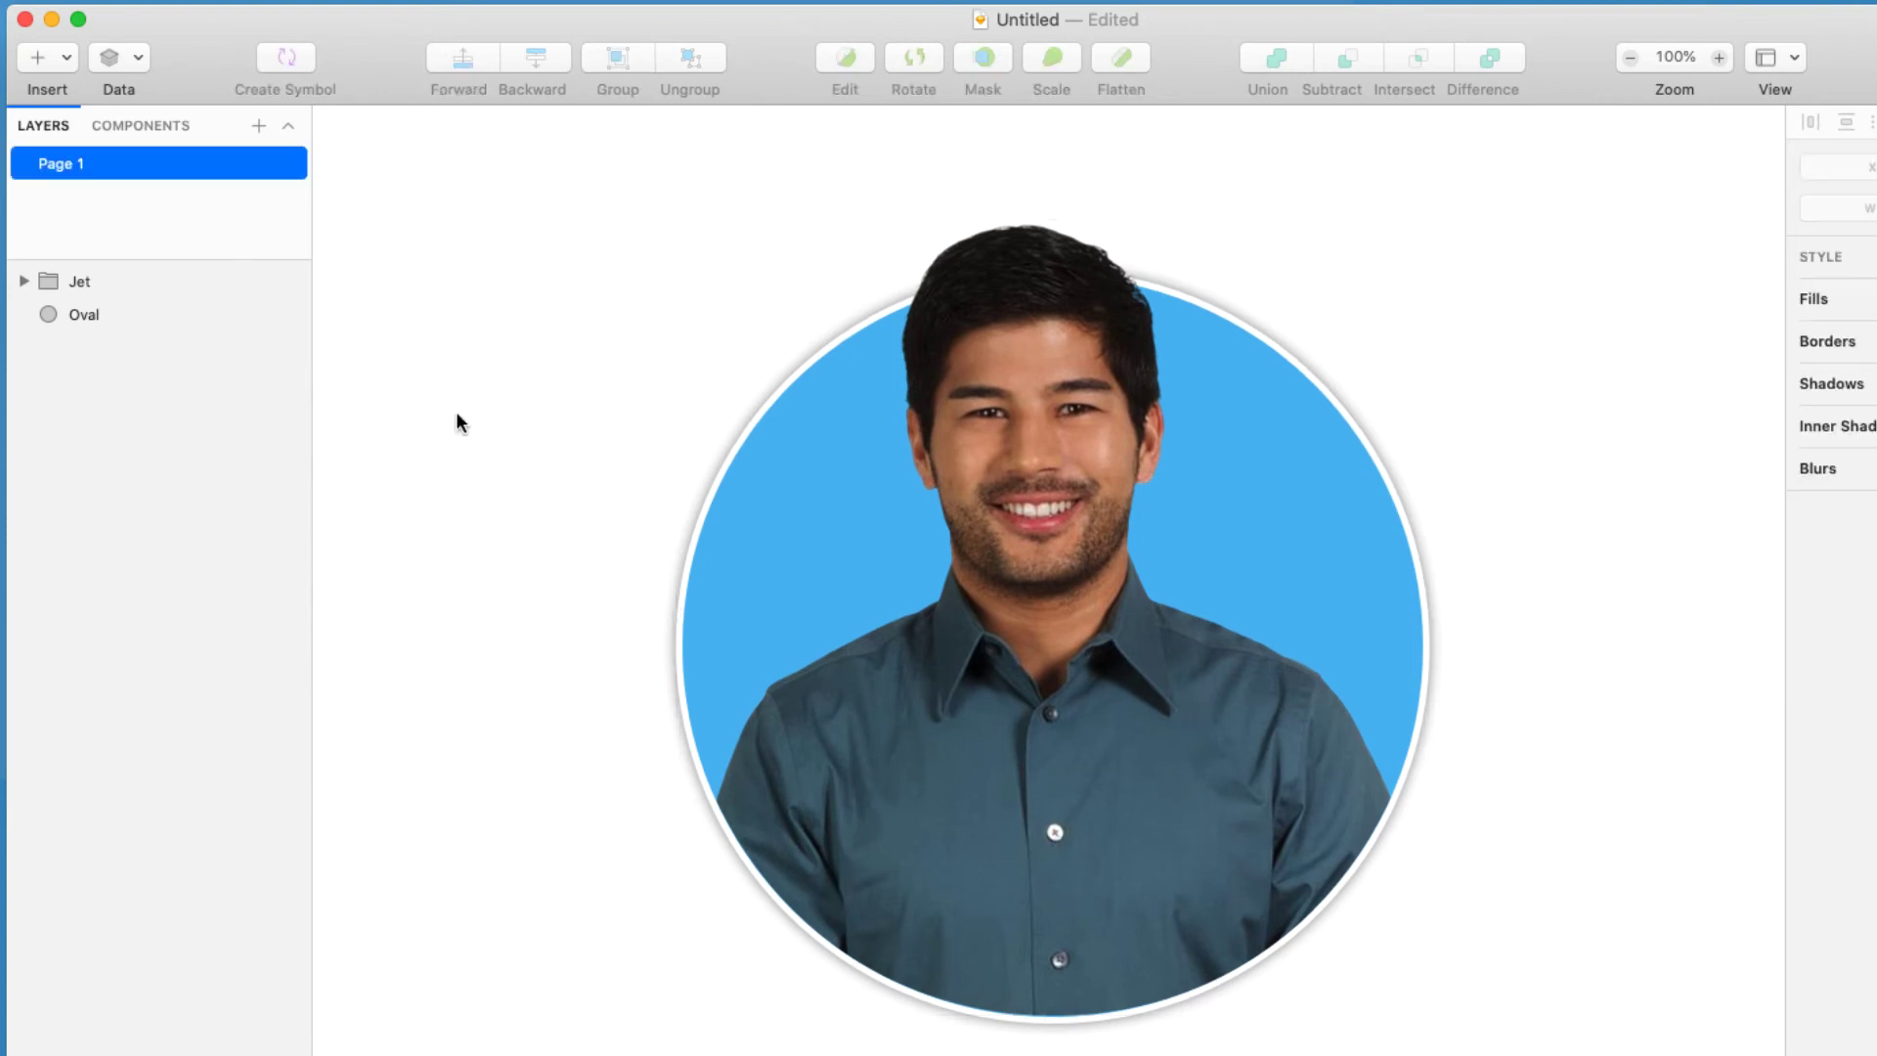
{"action": "left_click", "coordinate": [63, 61]}
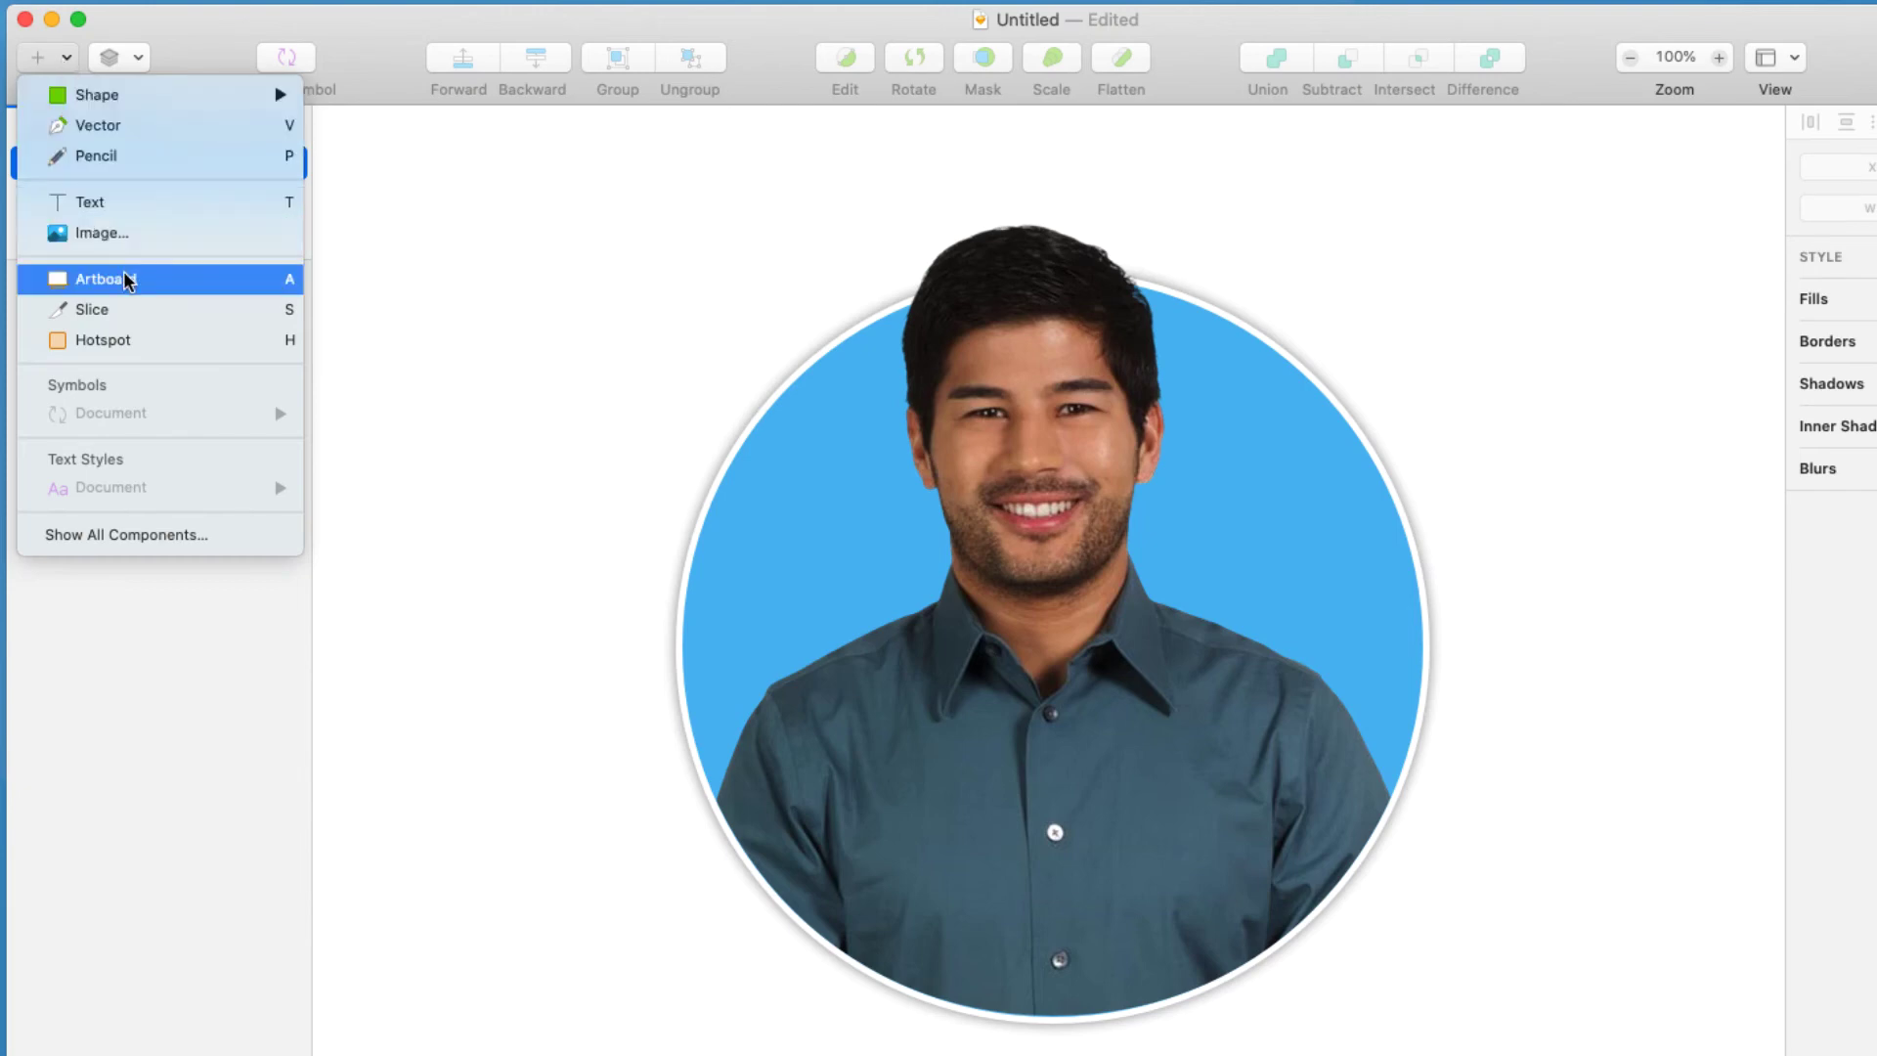
{"action": "left_click", "coordinate": [123, 311]}
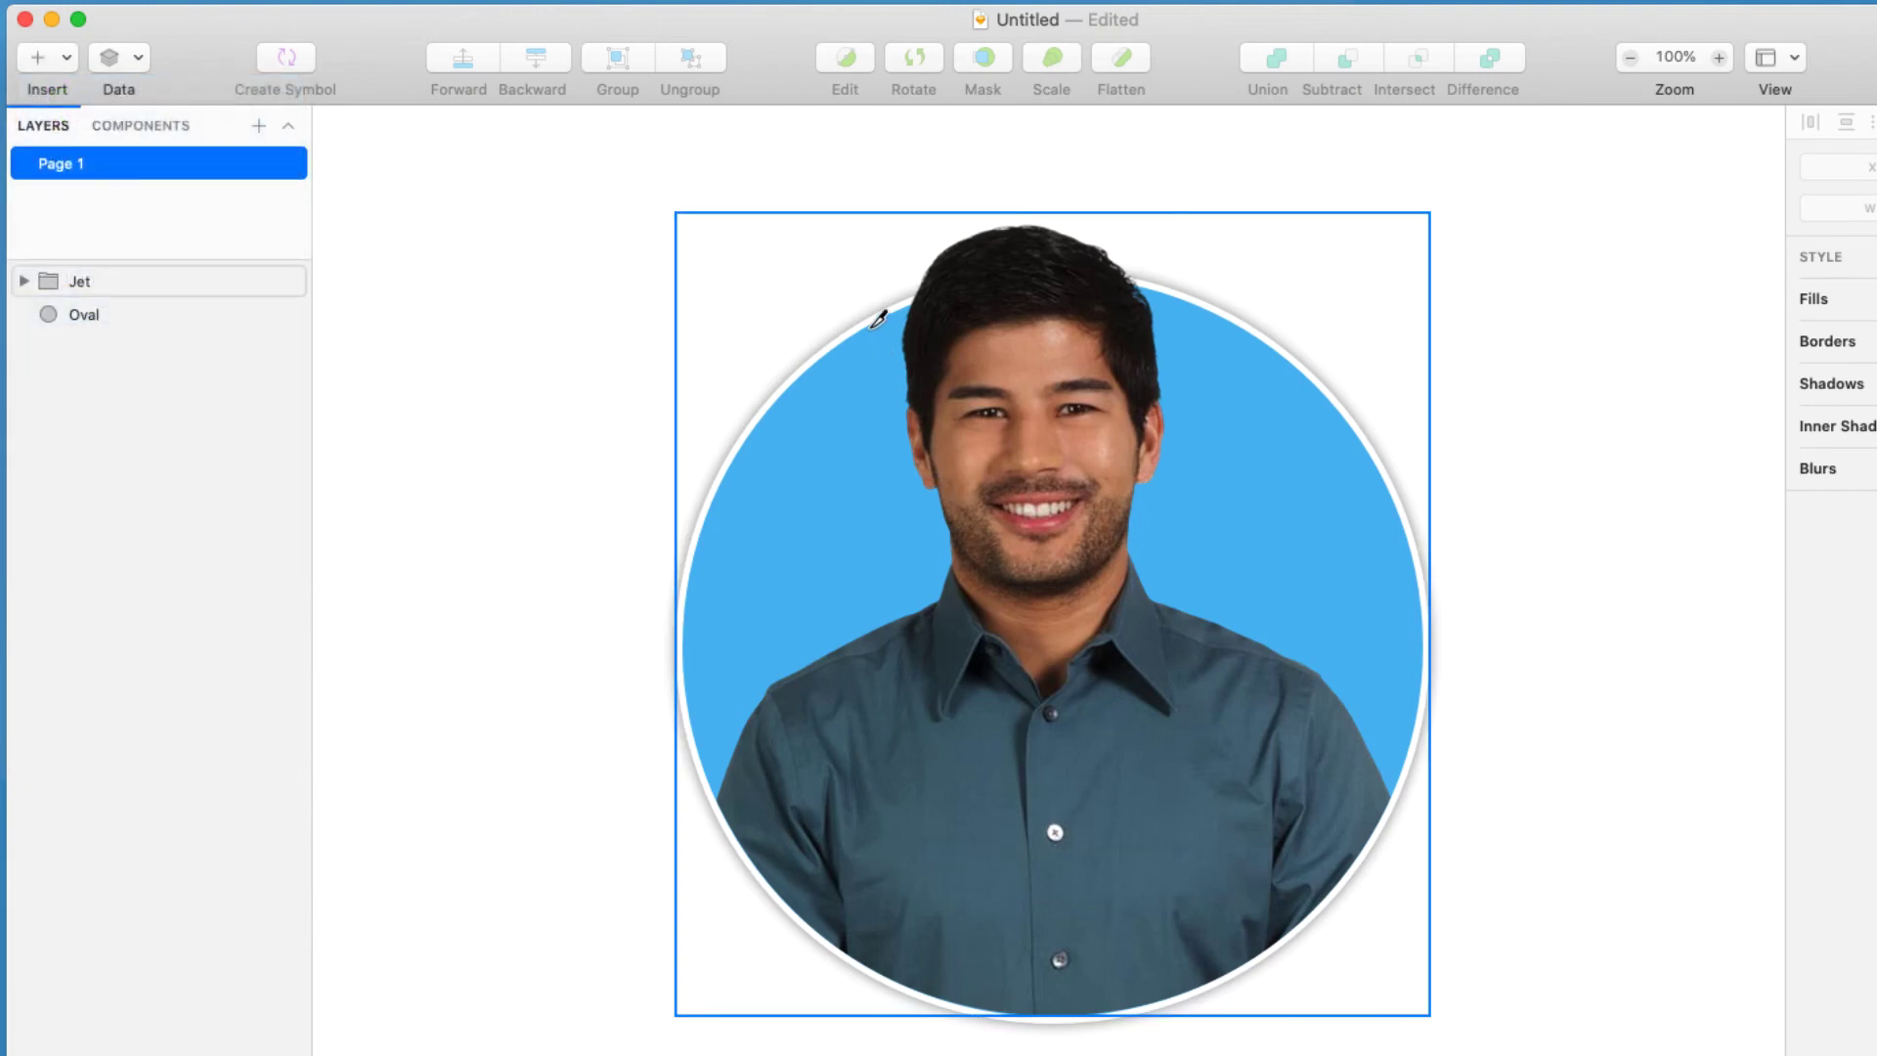
{"action": "left_click", "coordinate": [871, 326]}
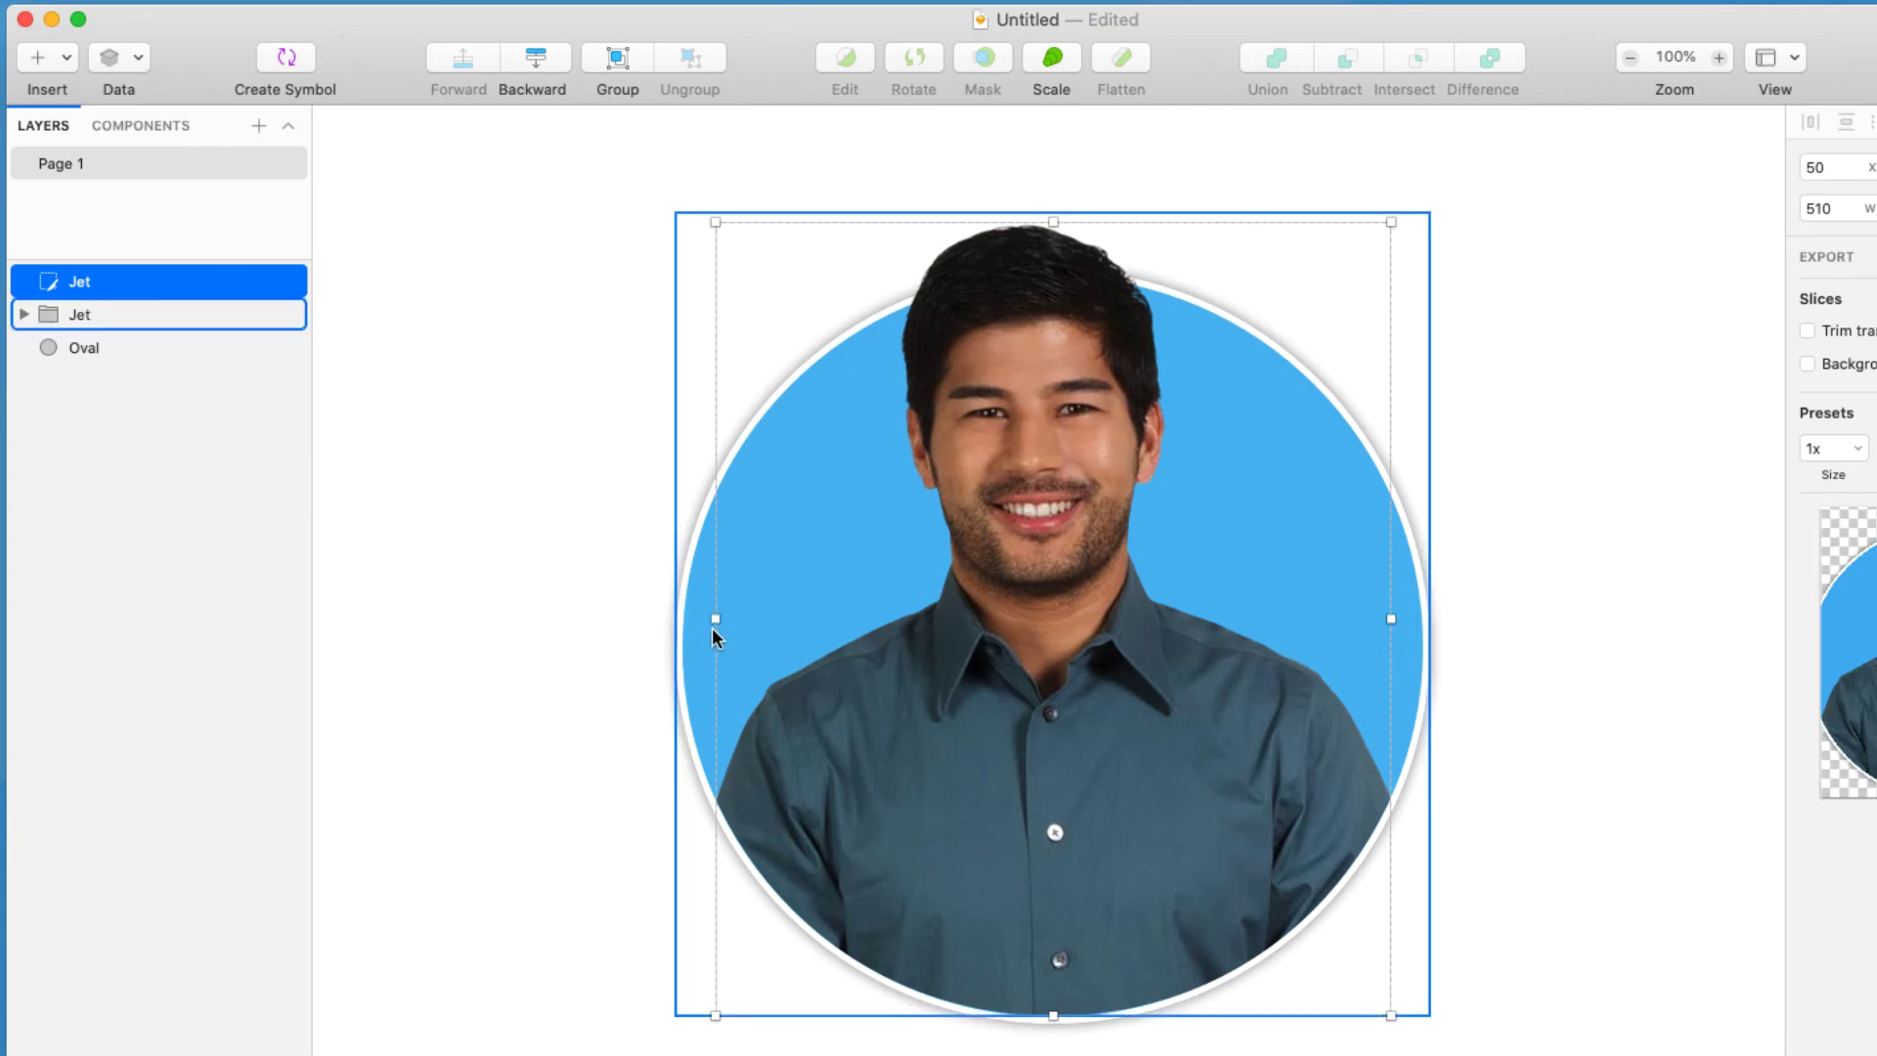
{"action": "left_click_drag", "start_coordinate": [716, 618], "coordinate": [661, 614]}
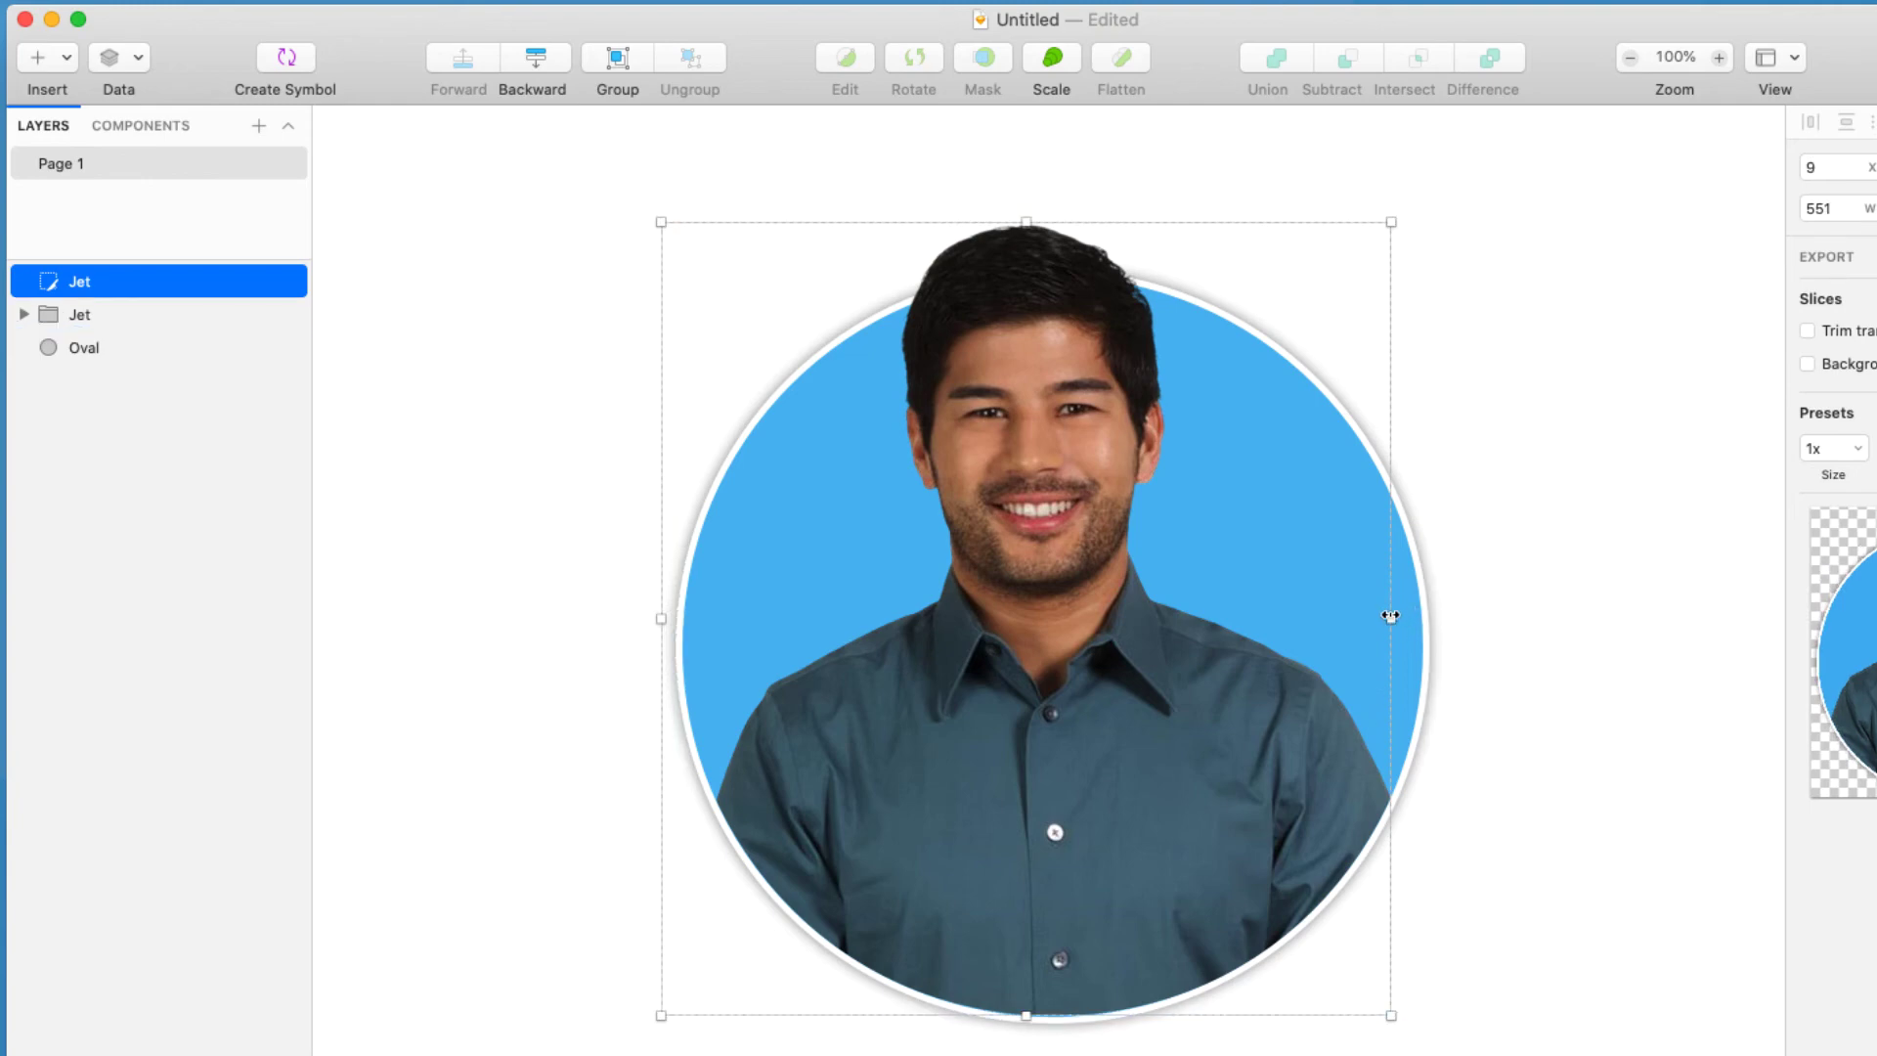
{"action": "left_click_drag", "start_coordinate": [1391, 618], "coordinate": [1439, 622]}
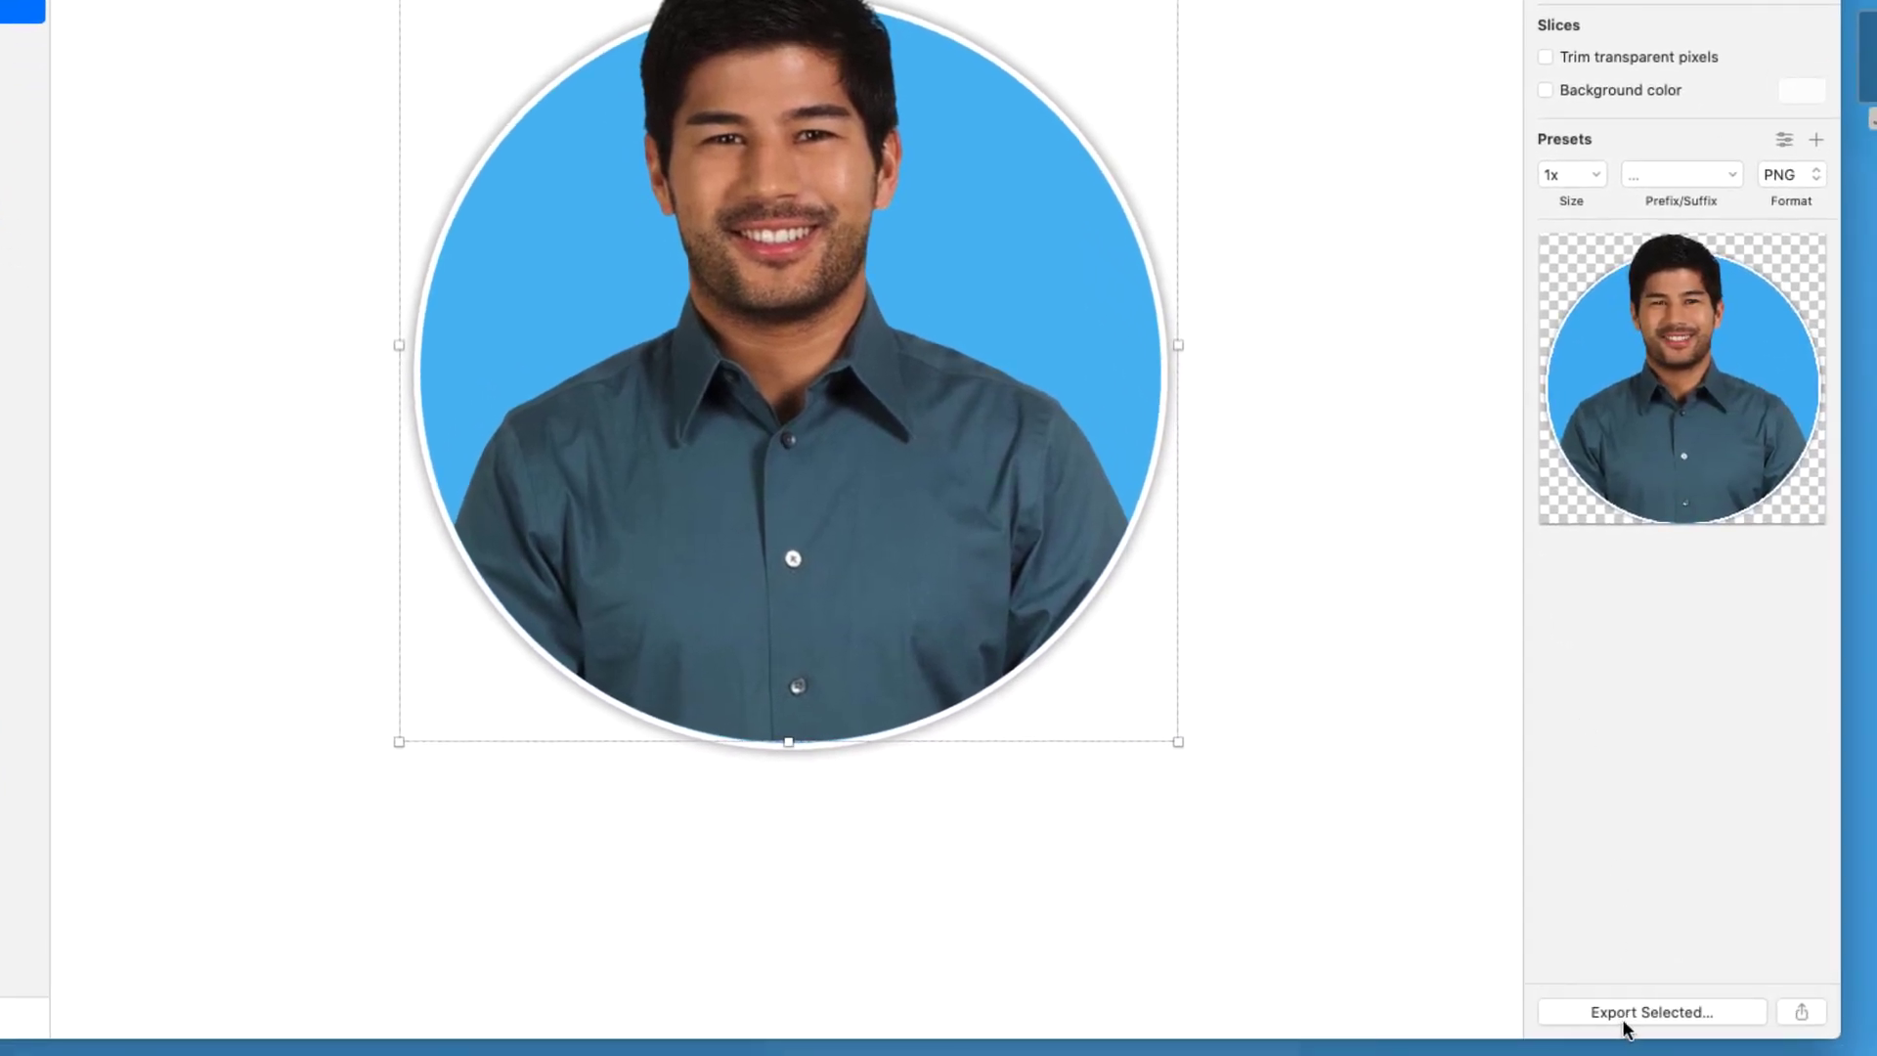
Export the selected slice as Jet_head.png to the Desktop
{"action": "left_click", "coordinate": [1637, 1017]}
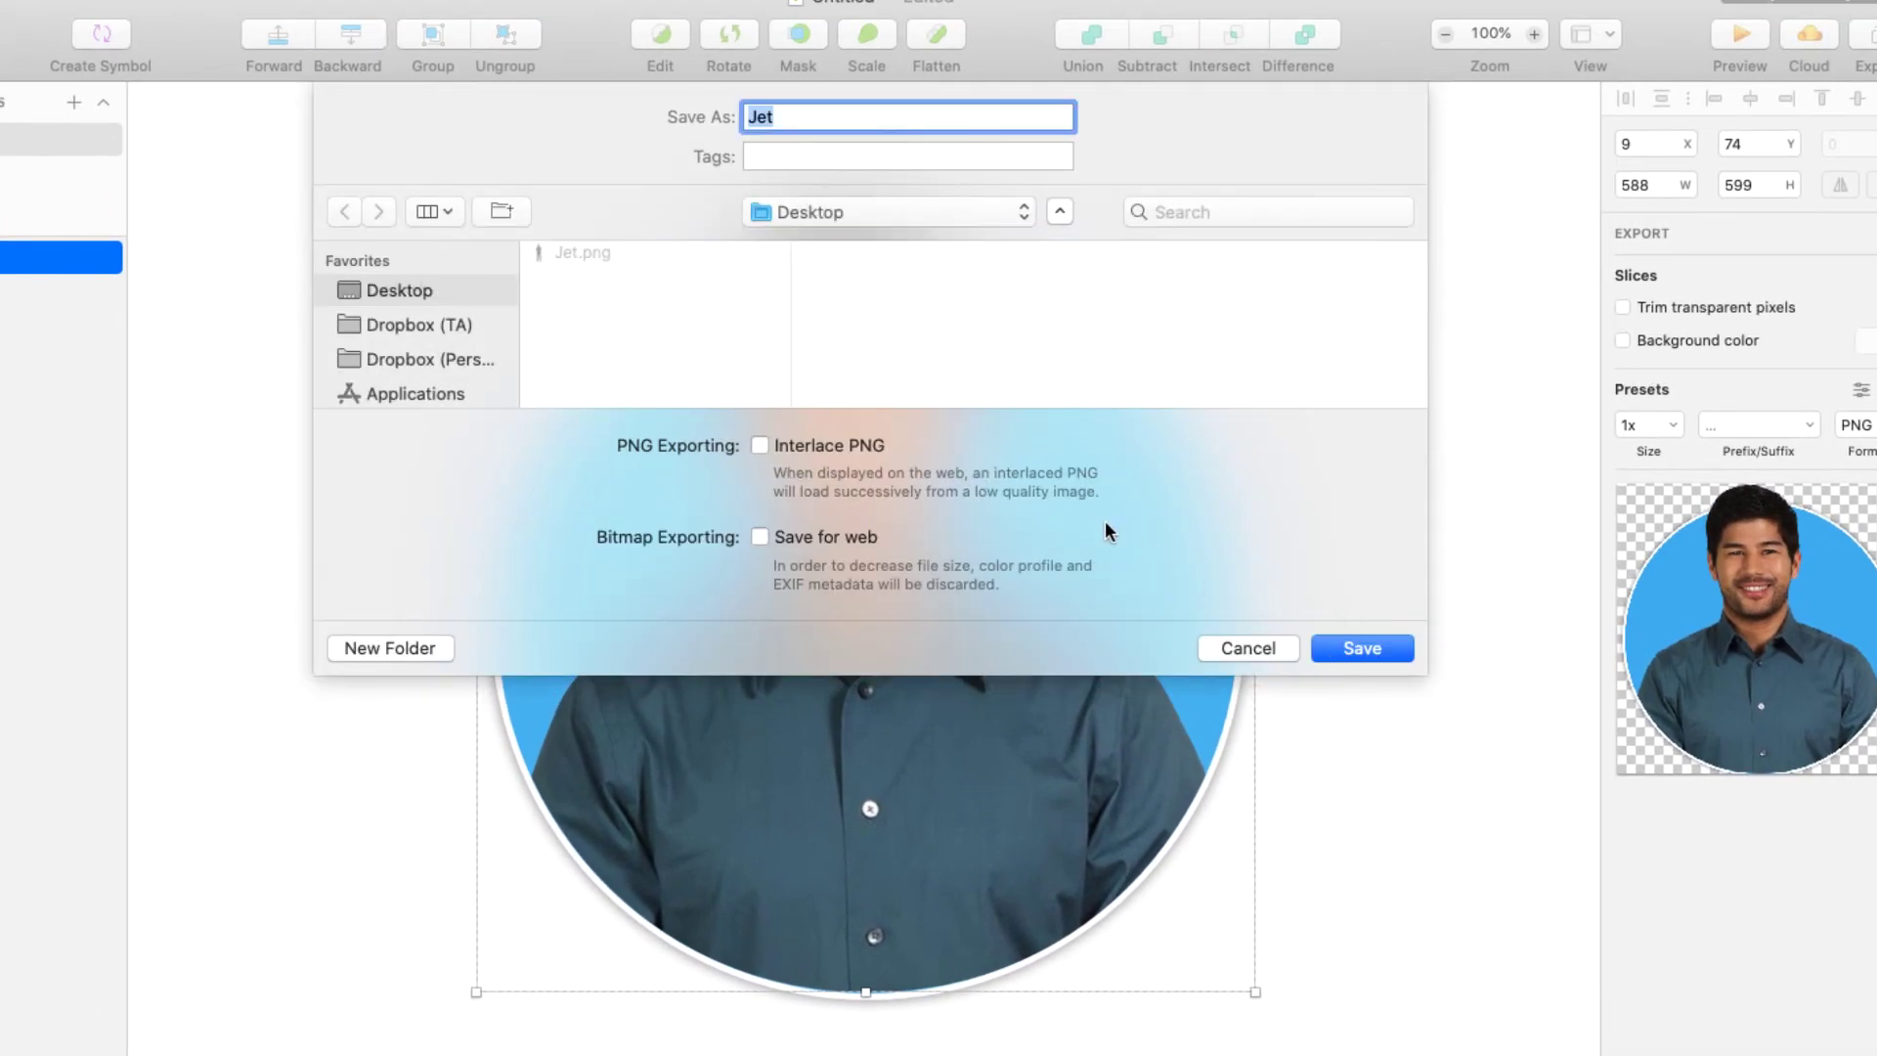
{"action": "key", "text": "Right"}
{"action": "type", "text": "_head"}
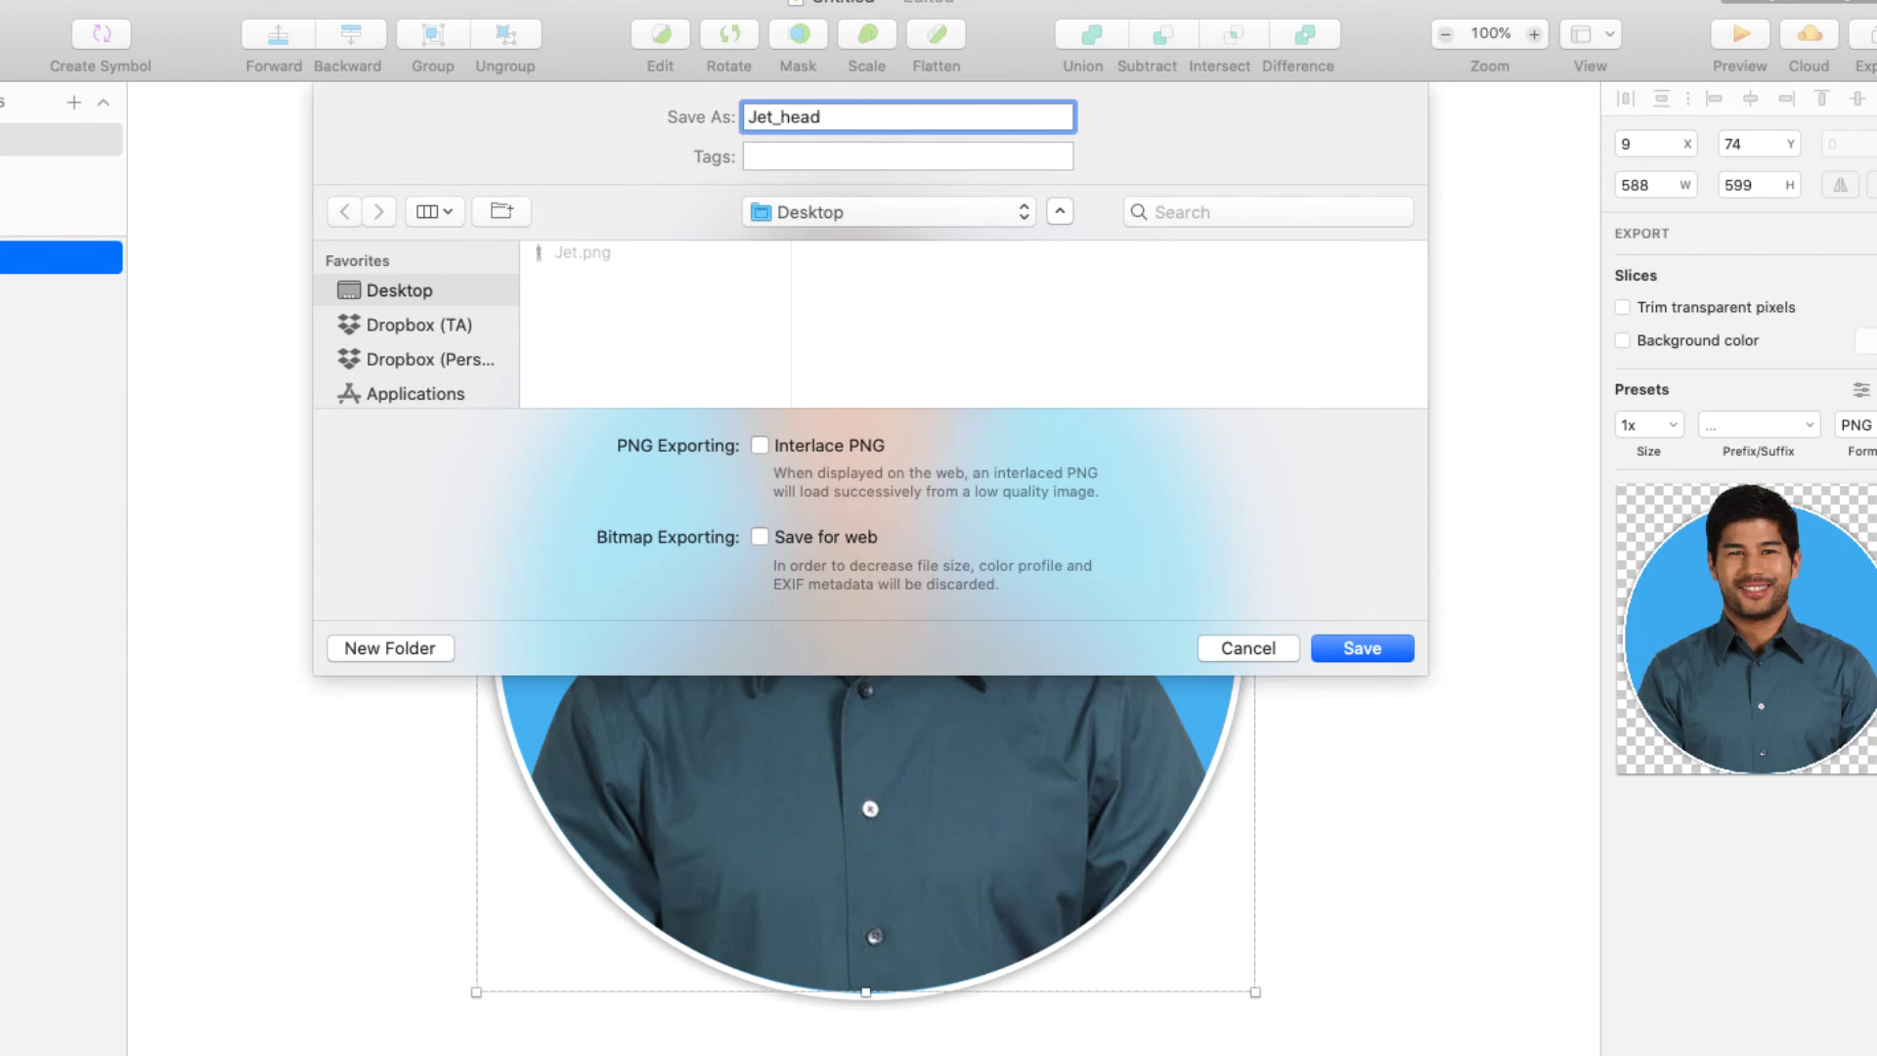
{"action": "key", "text": "Return"}
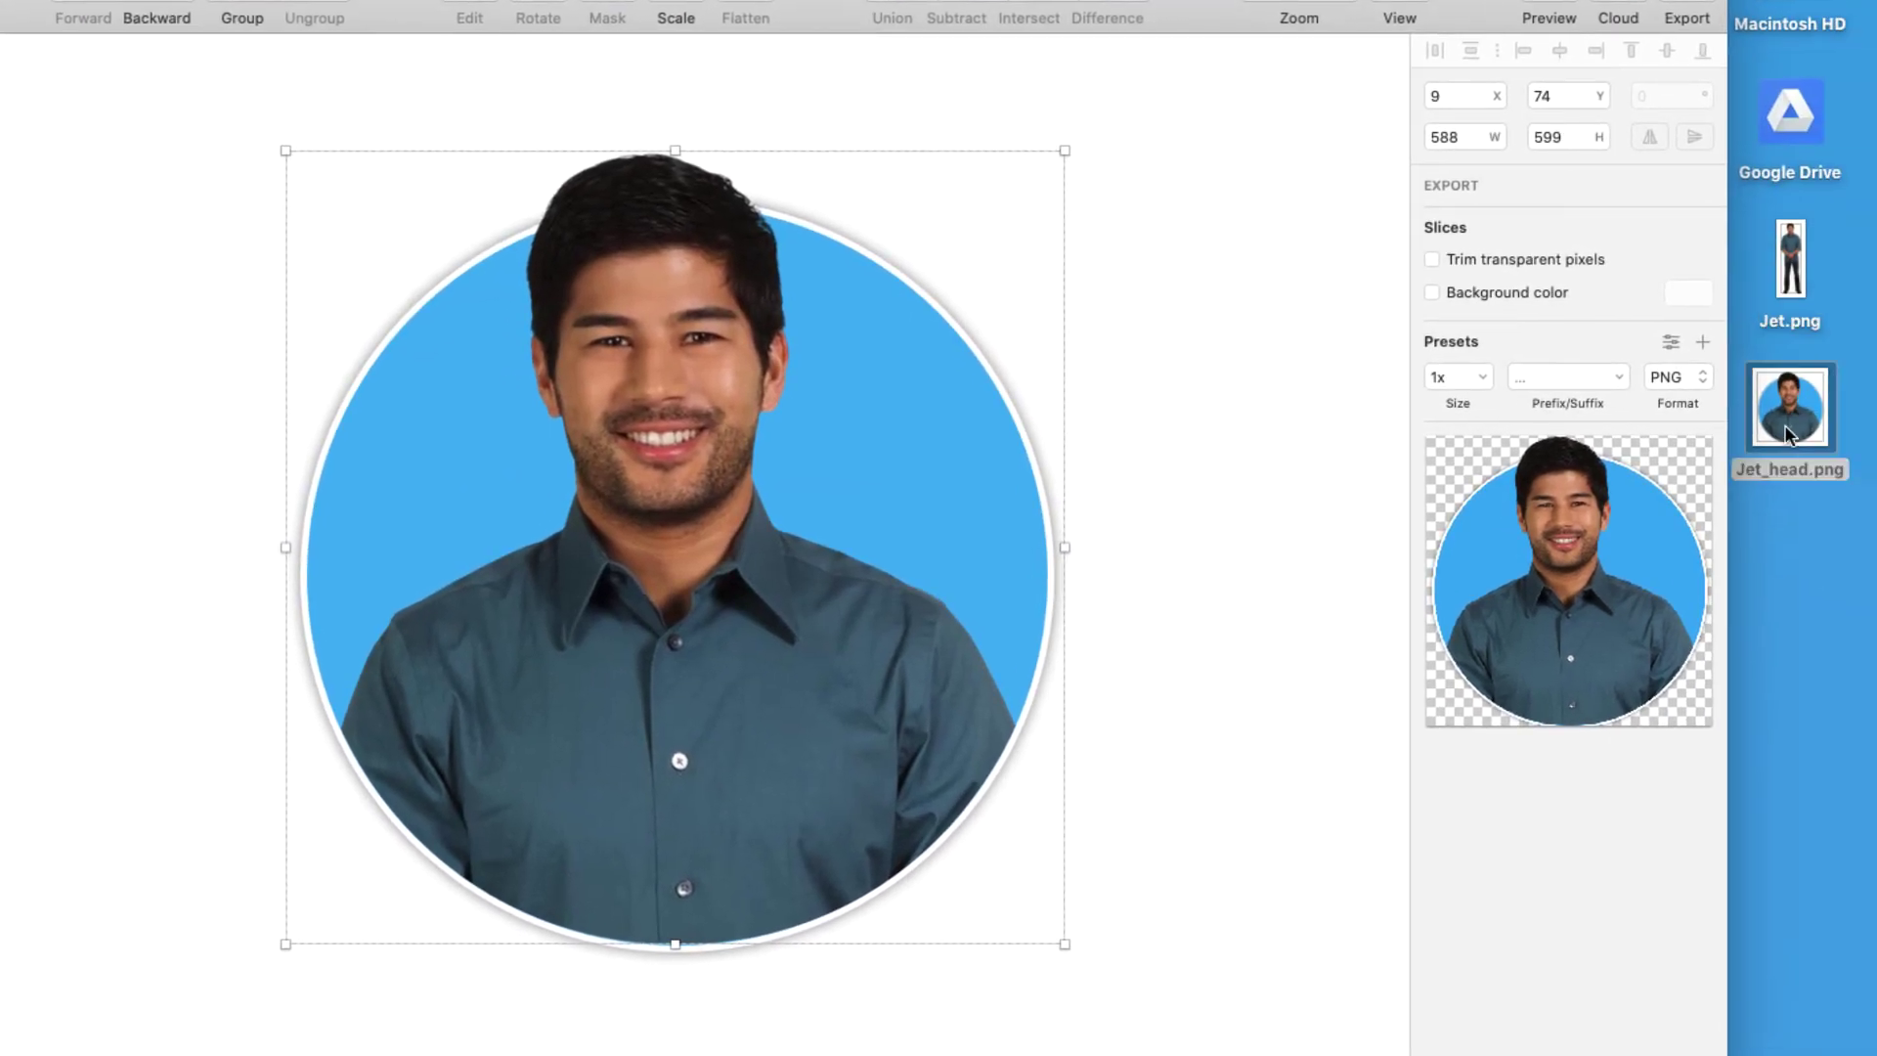
Open Jet_head.png in Preview to check the bordered circular portrait, then quit Preview
{"action": "double_click", "coordinate": [1785, 424]}
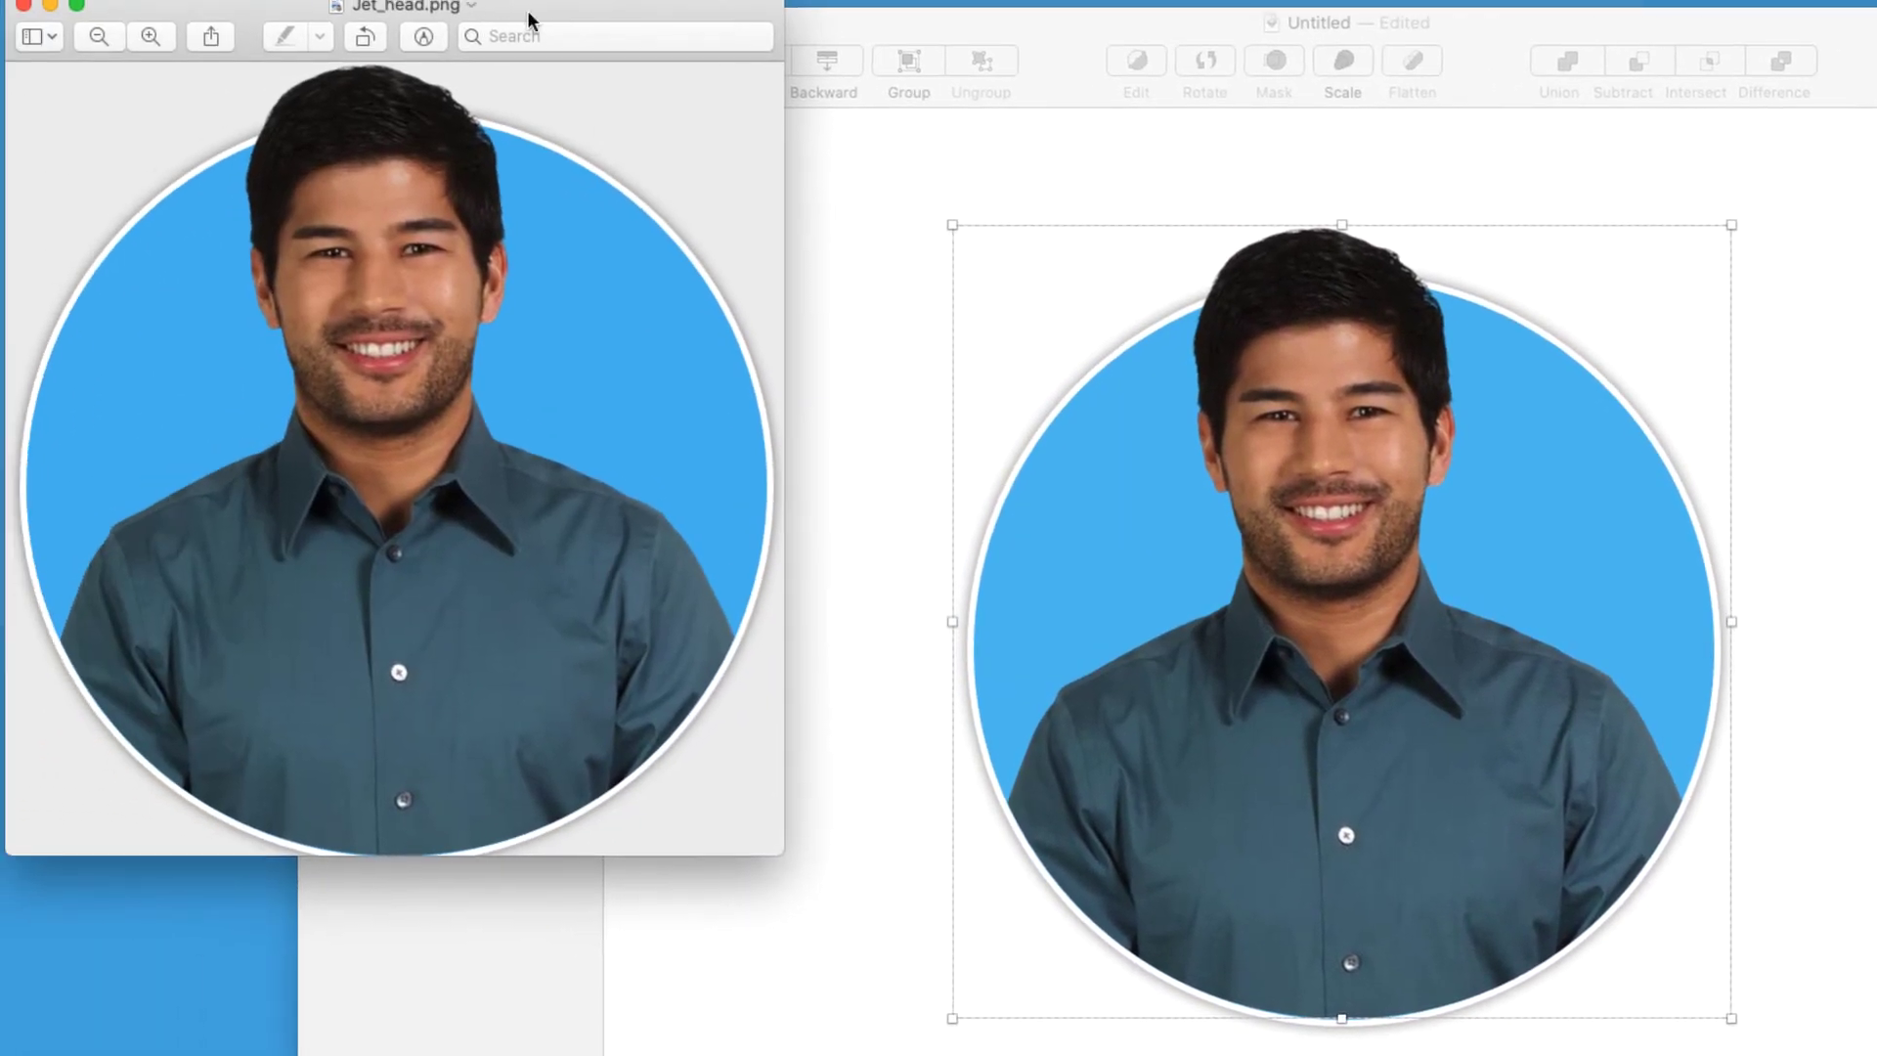
{"action": "mouse_move", "coordinate": [529, 19]}
{"action": "left_mouse_down"}
{"action": "mouse_move", "coordinate": [929, 138]}
{"action": "mouse_move", "coordinate": [1128, 92]}
{"action": "left_mouse_up"}
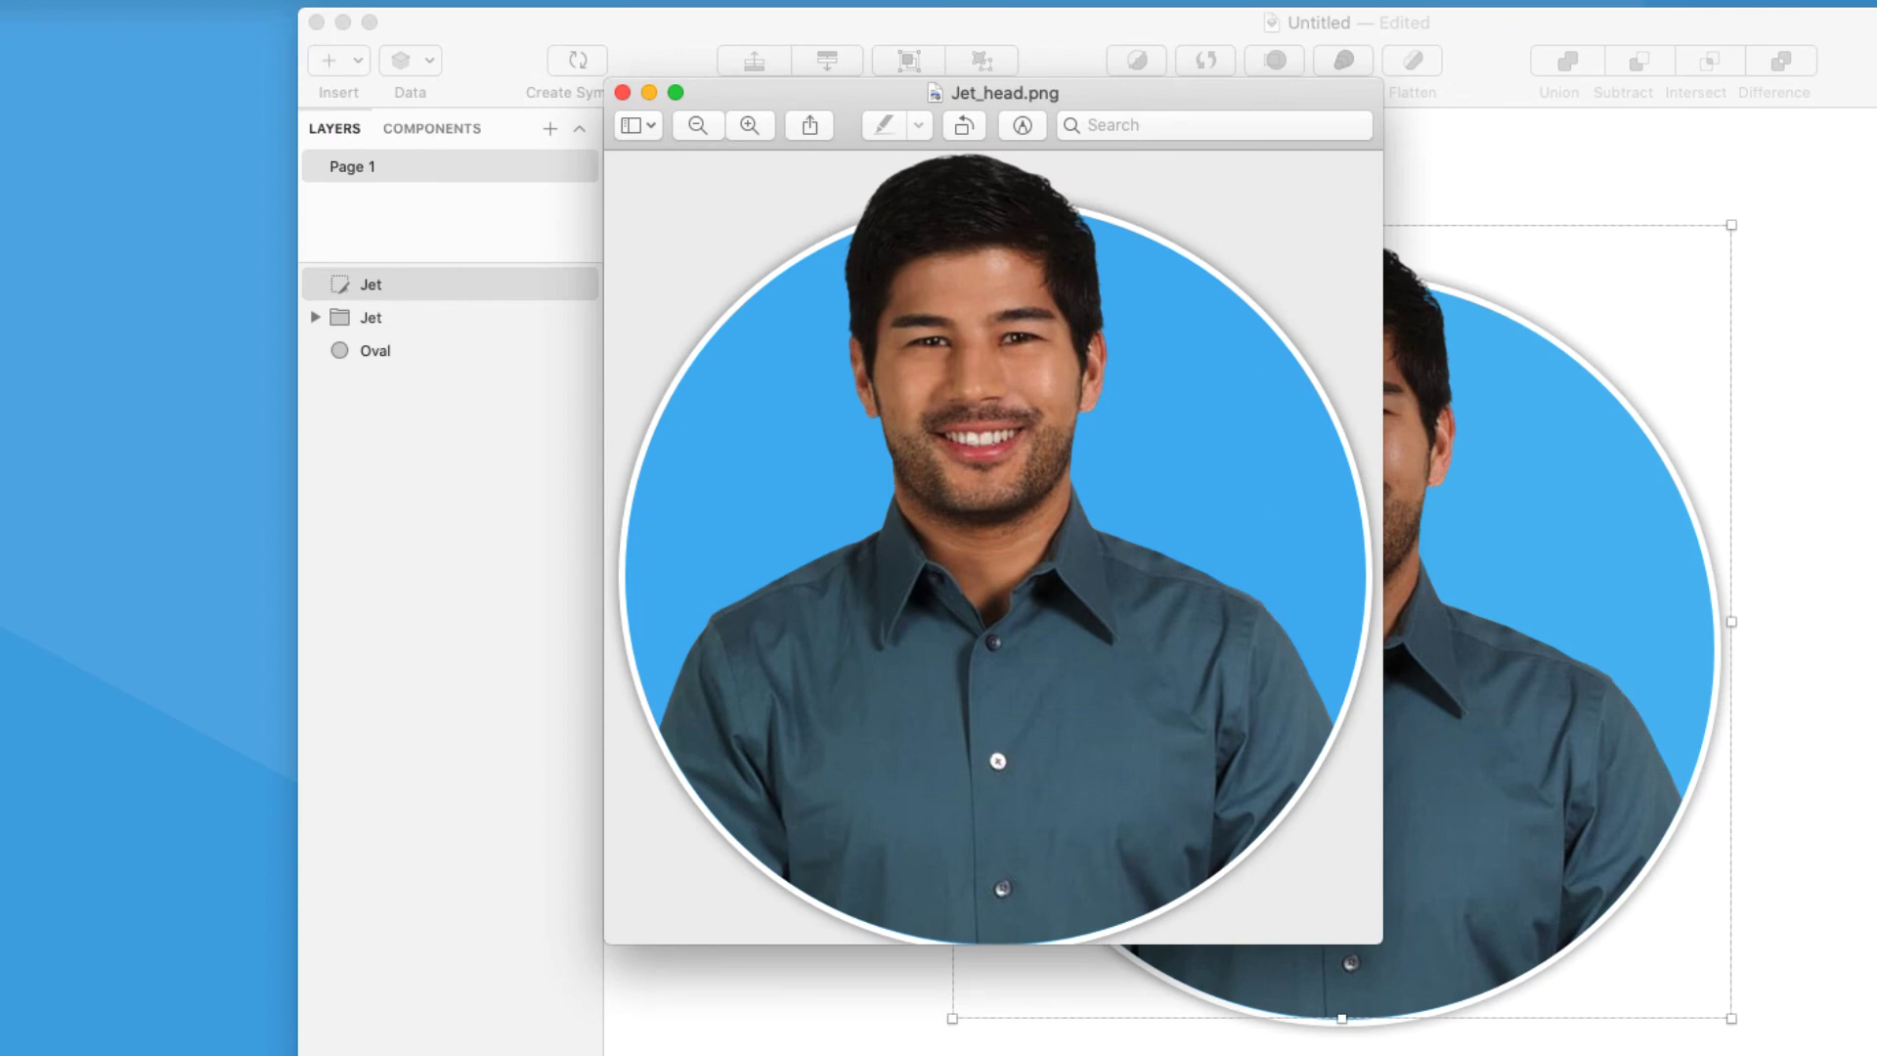
{"action": "key", "text": "super+q"}
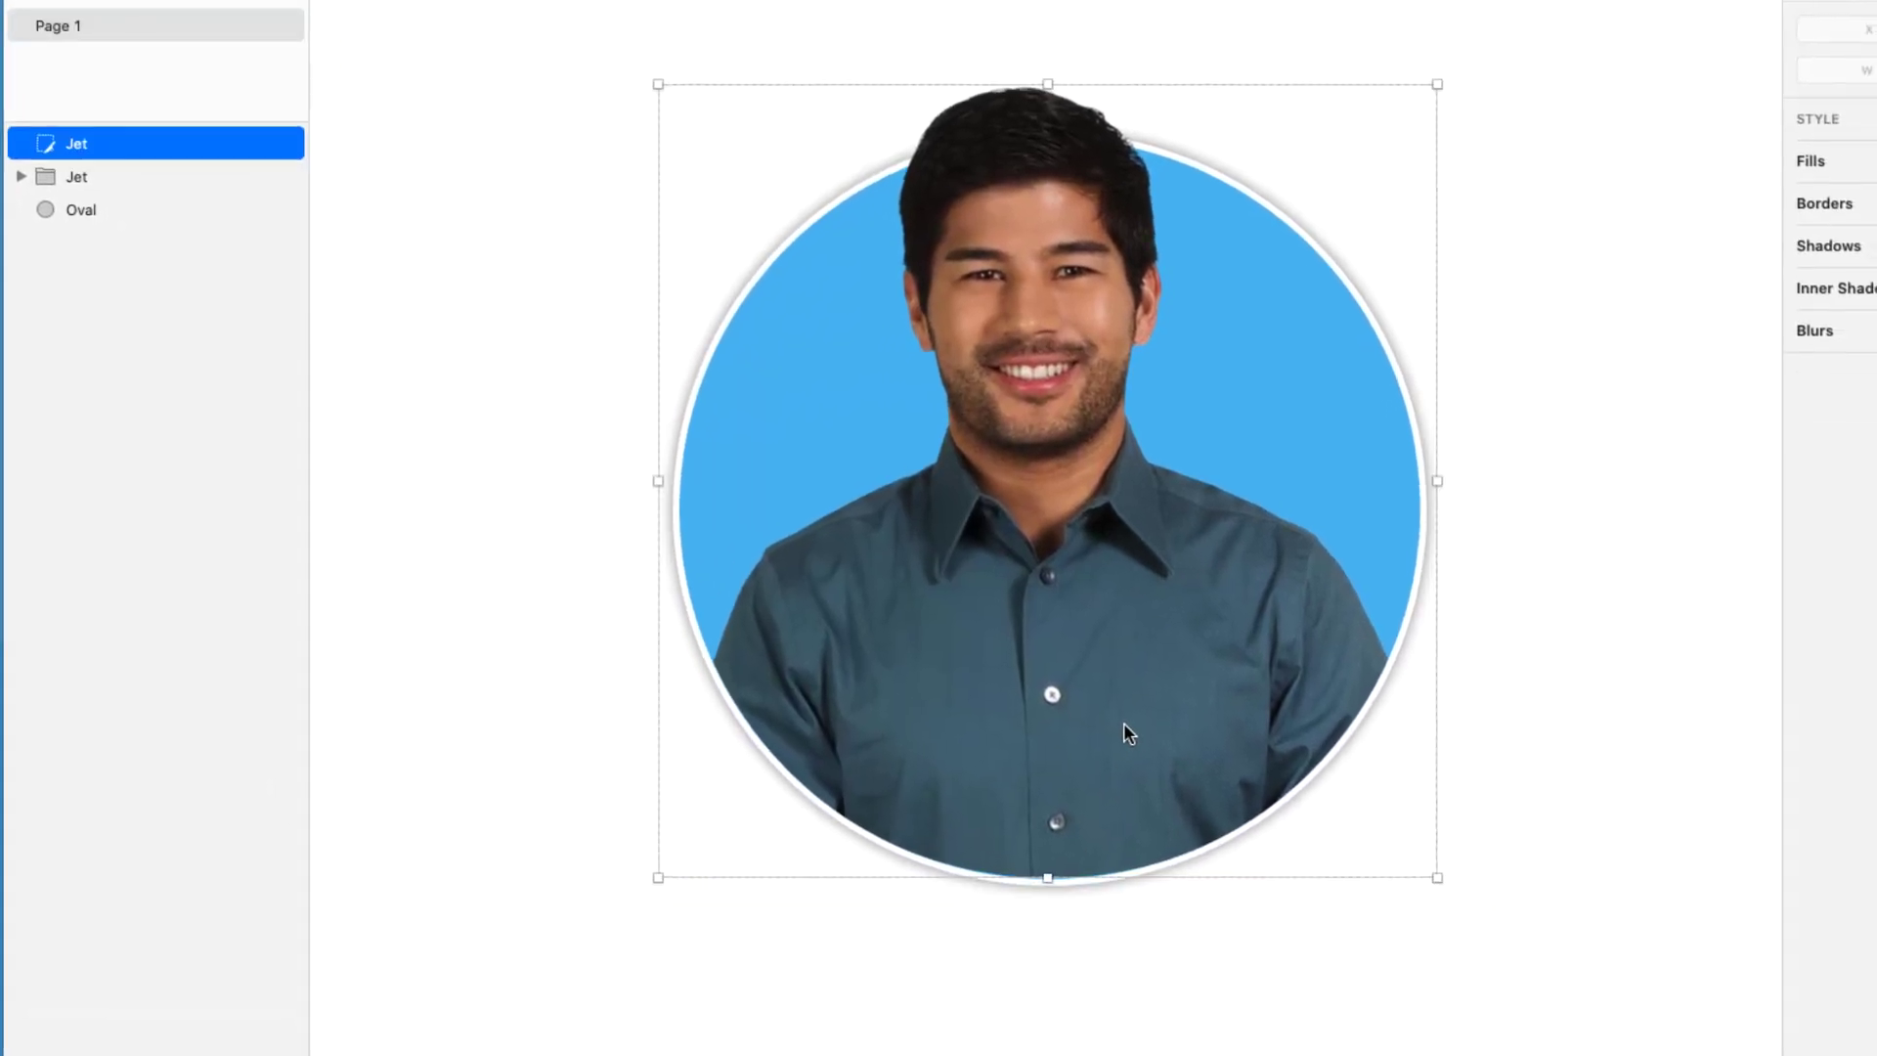
Extend the slice's bottom and top edges to 588 × 636 so the whole shadow fits
{"action": "scroll", "coordinate": [1130, 852], "scroll_direction": "up", "scroll_amount": 5}
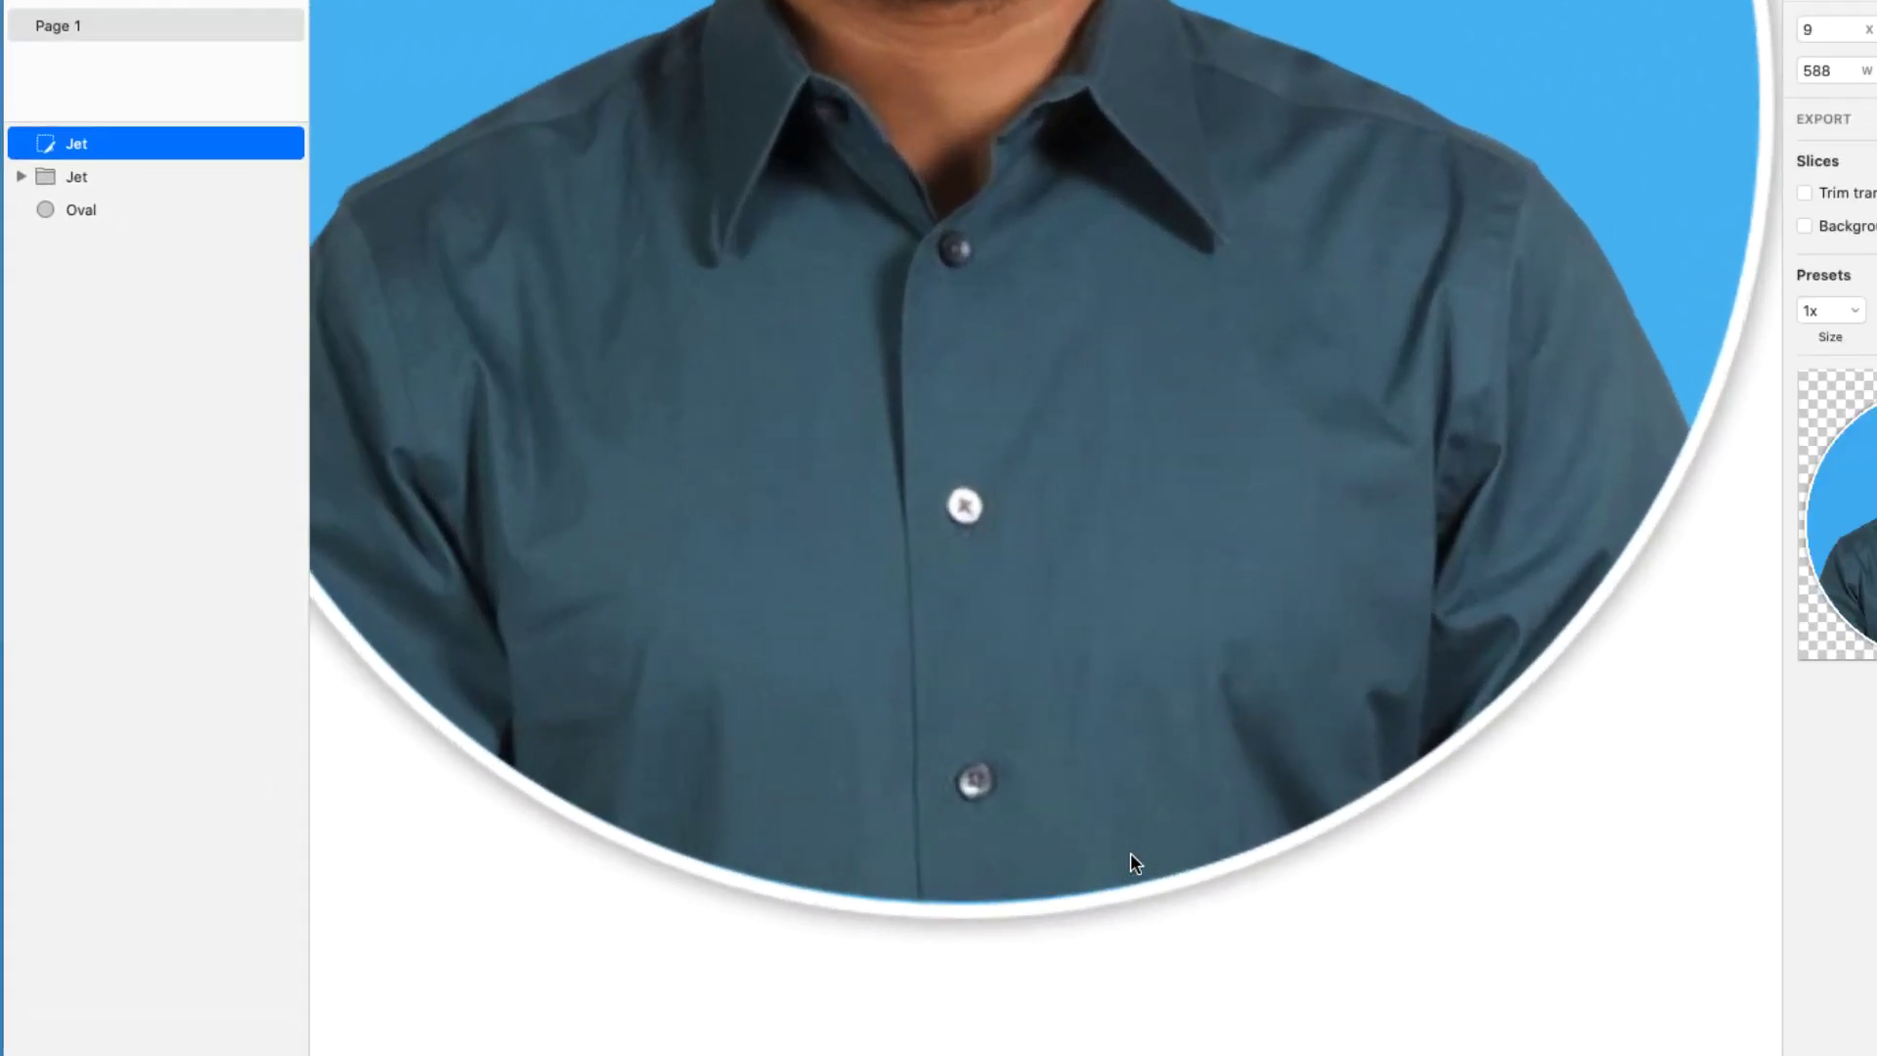
{"action": "scroll", "coordinate": [967, 845], "scroll_direction": "down", "scroll_amount": 3}
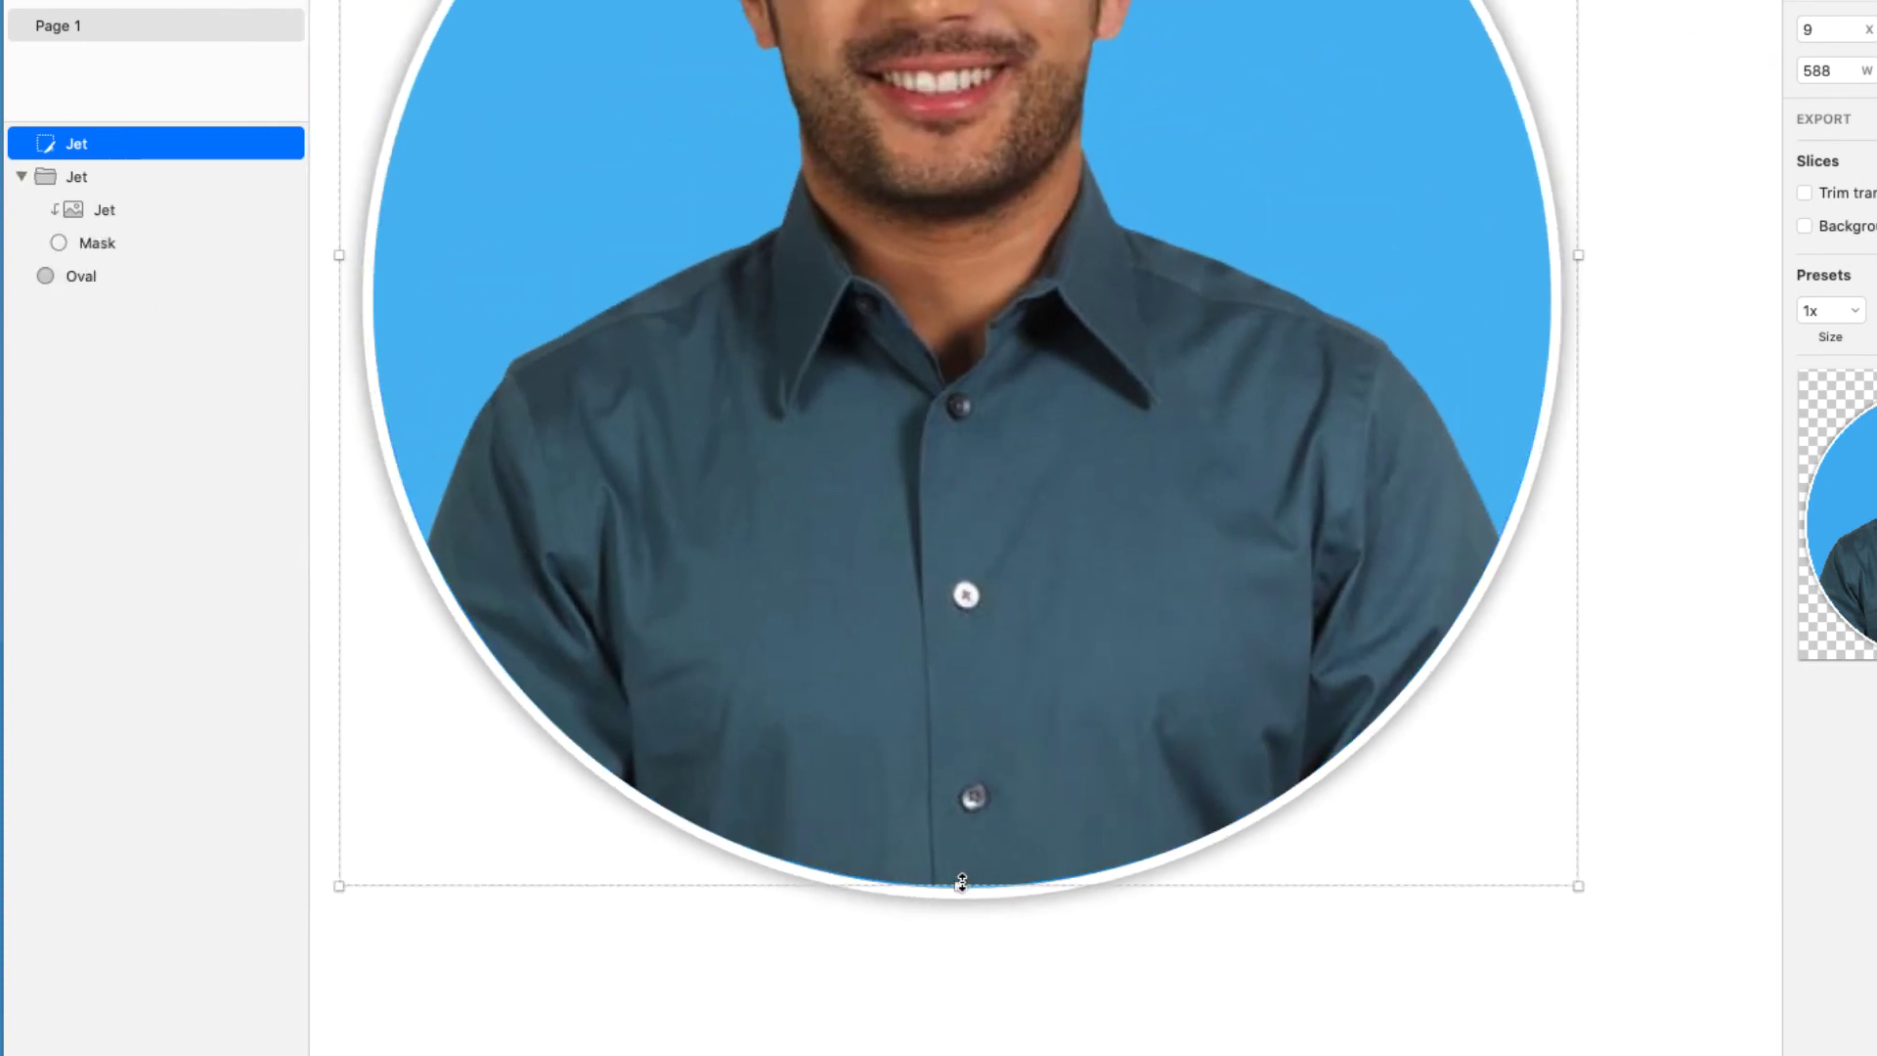
{"action": "left_click_drag", "start_coordinate": [959, 886], "coordinate": [955, 914]}
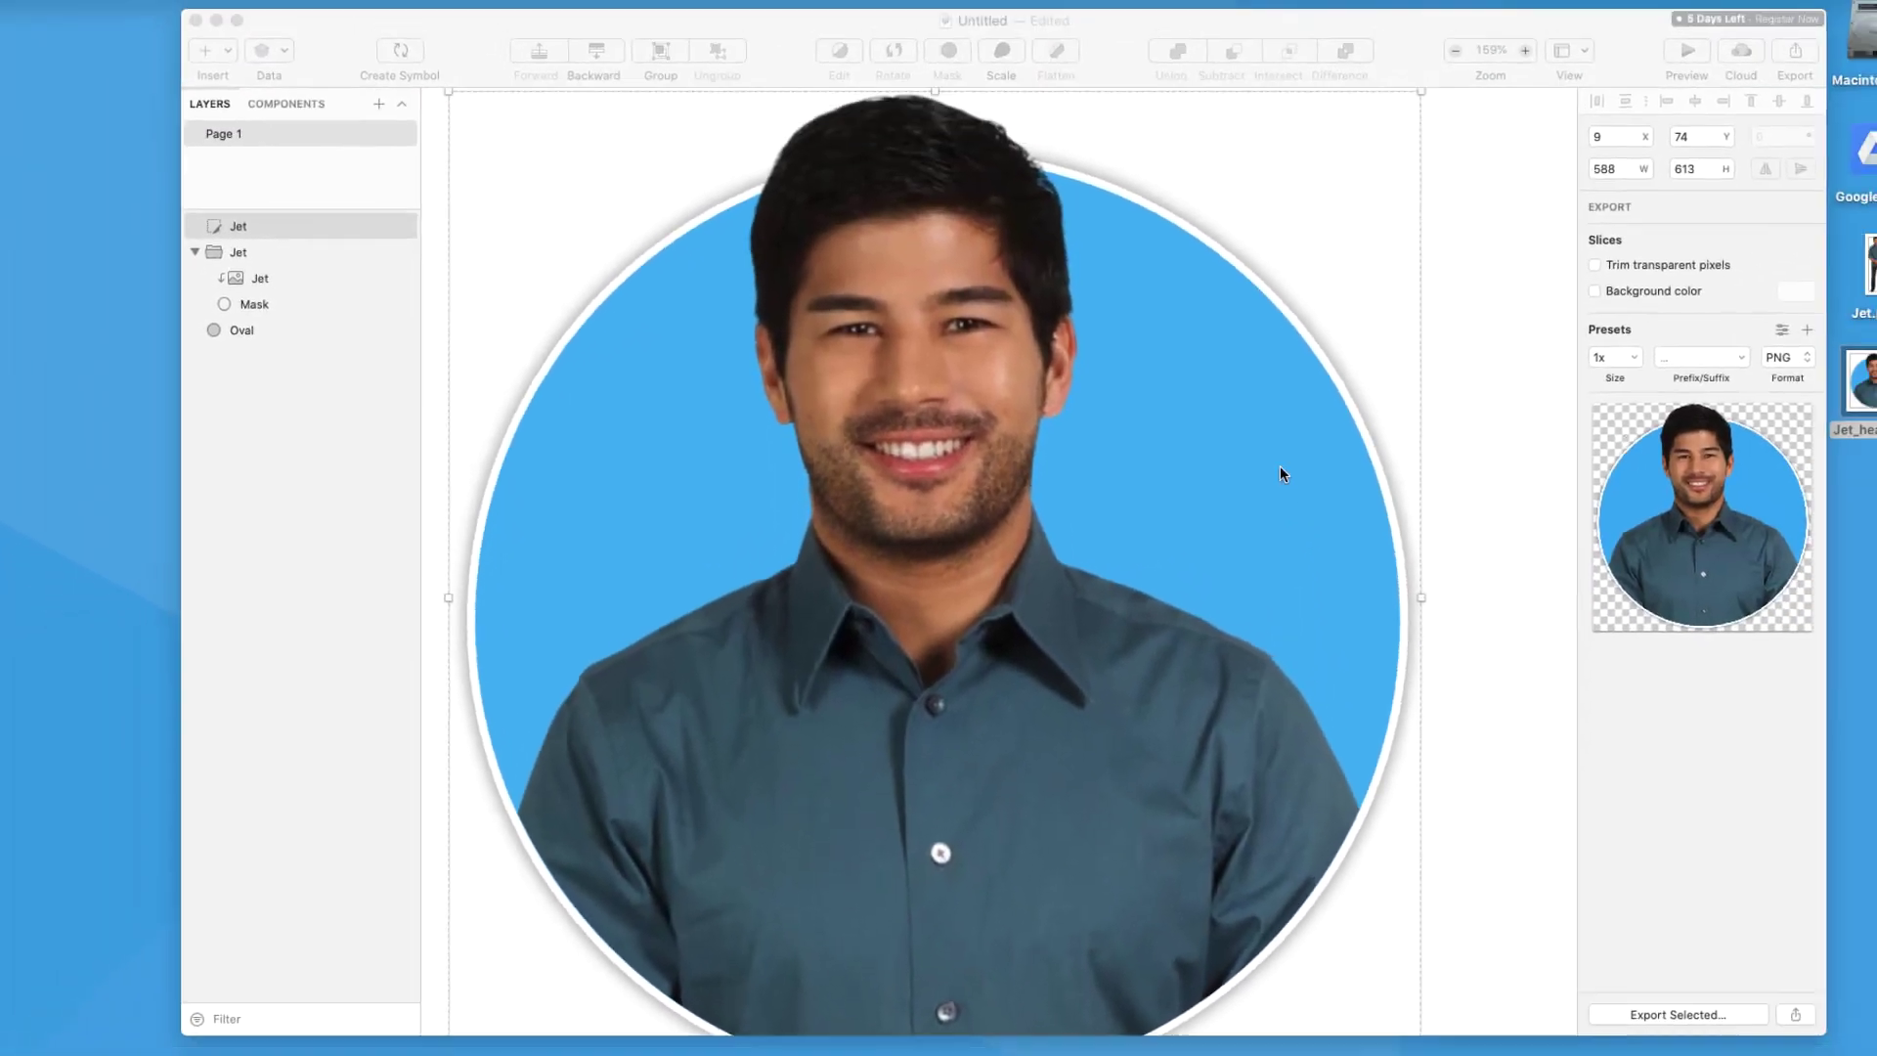
{"action": "scroll", "coordinate": [1281, 465], "scroll_direction": "up", "scroll_amount": 2}
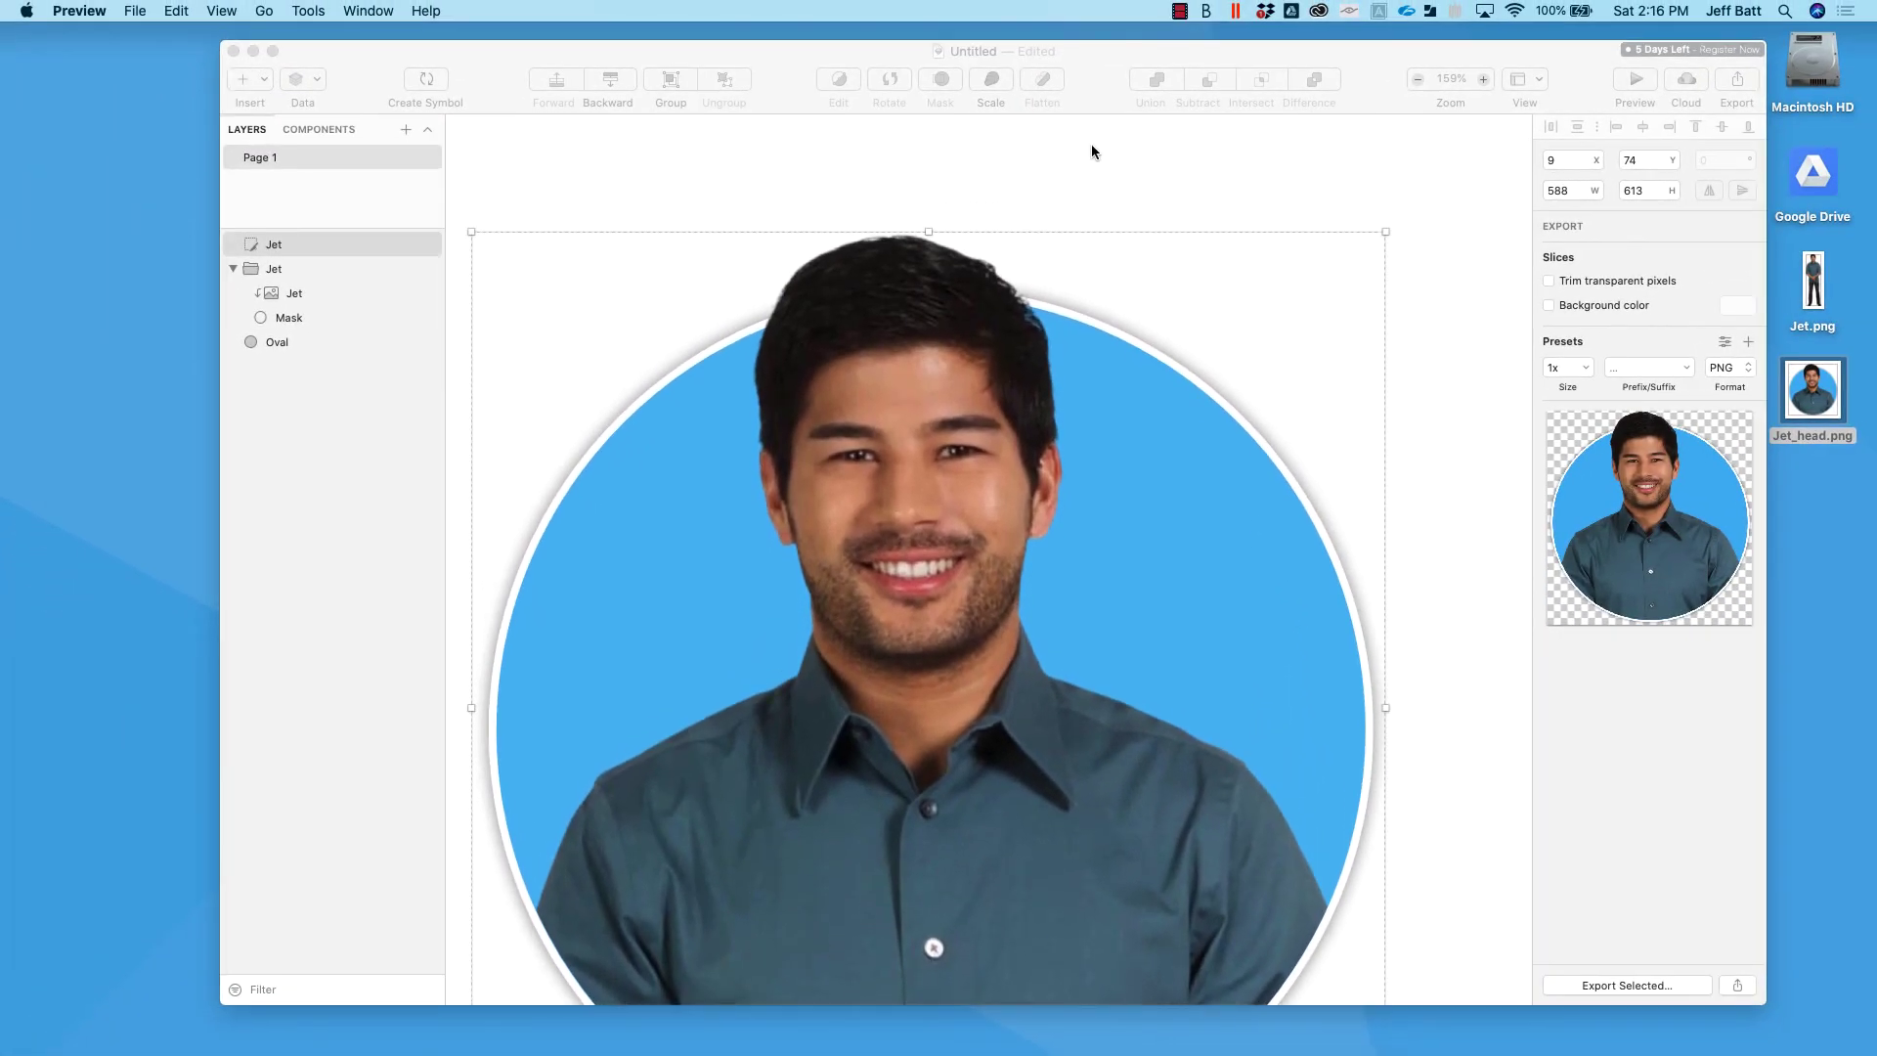
{"action": "left_click", "coordinate": [930, 232]}
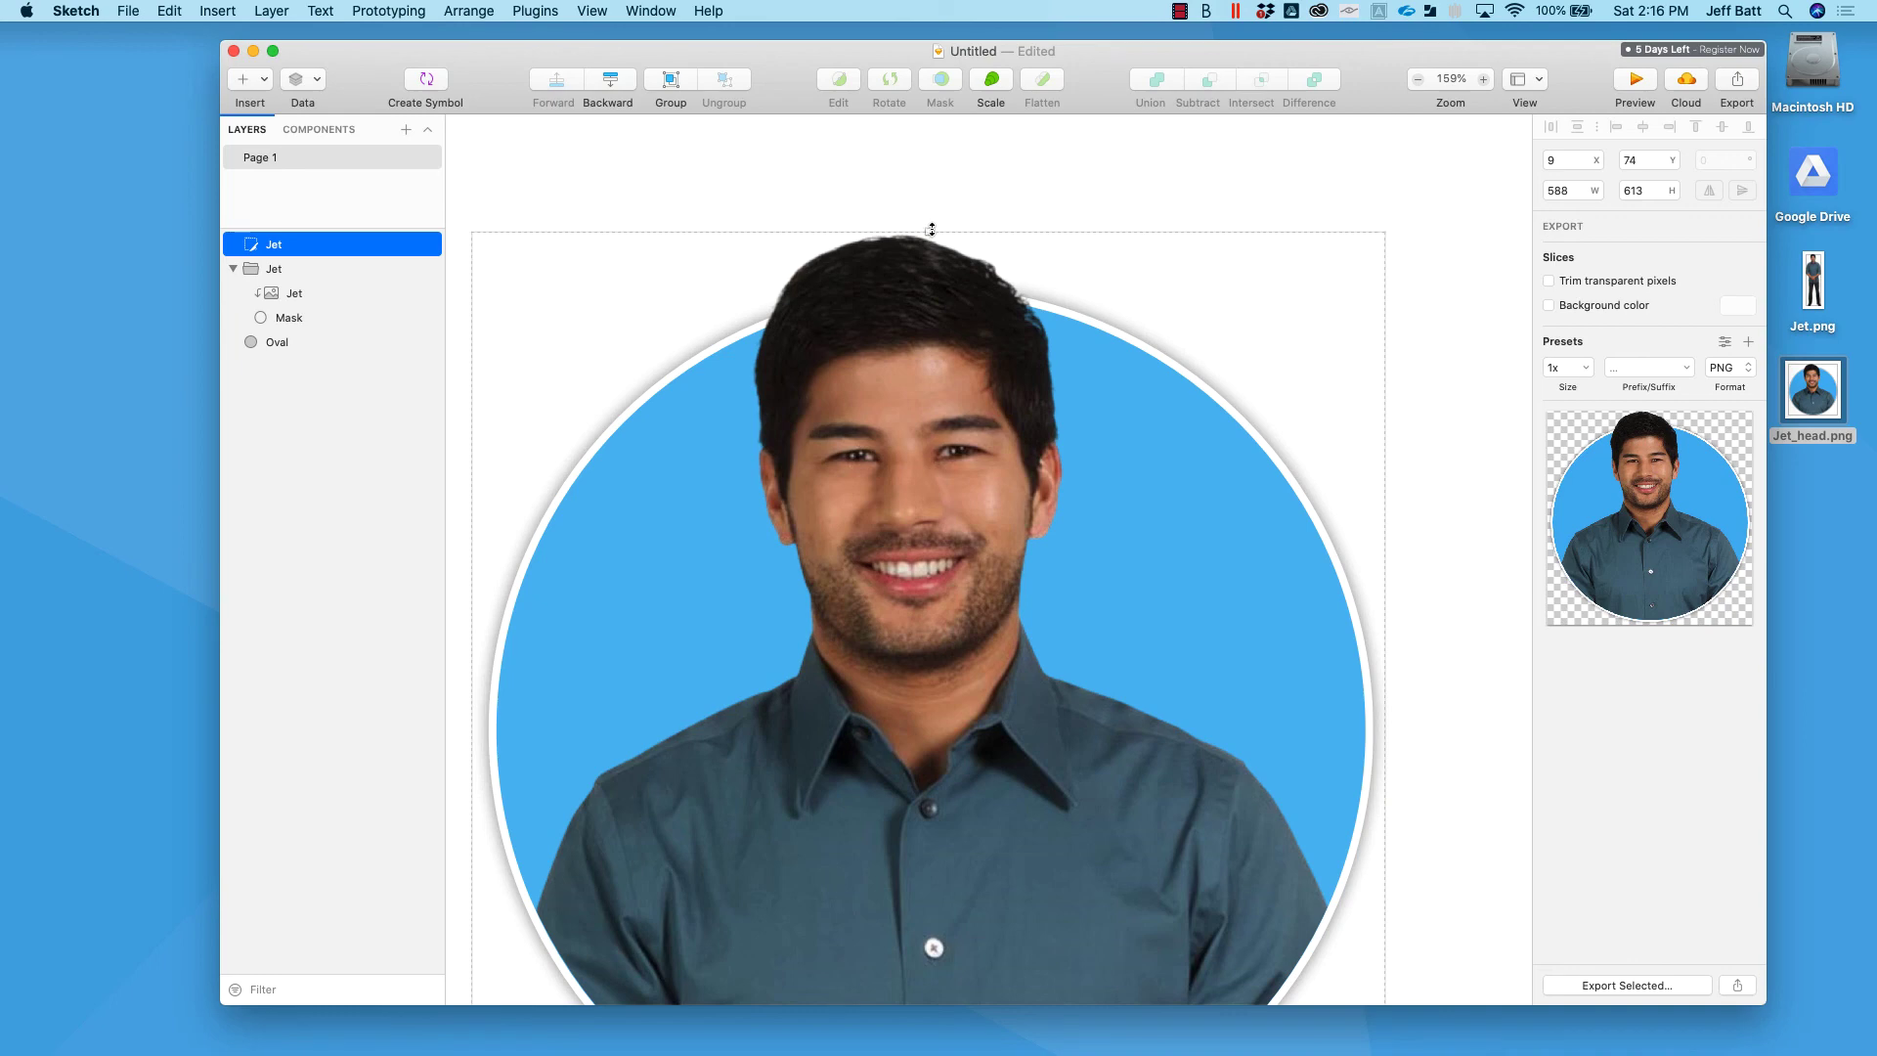
{"action": "mouse_move", "coordinate": [930, 227]}
{"action": "left_mouse_down"}
{"action": "mouse_move", "coordinate": [928, 245]}
{"action": "mouse_move", "coordinate": [929, 195]}
{"action": "left_mouse_up"}
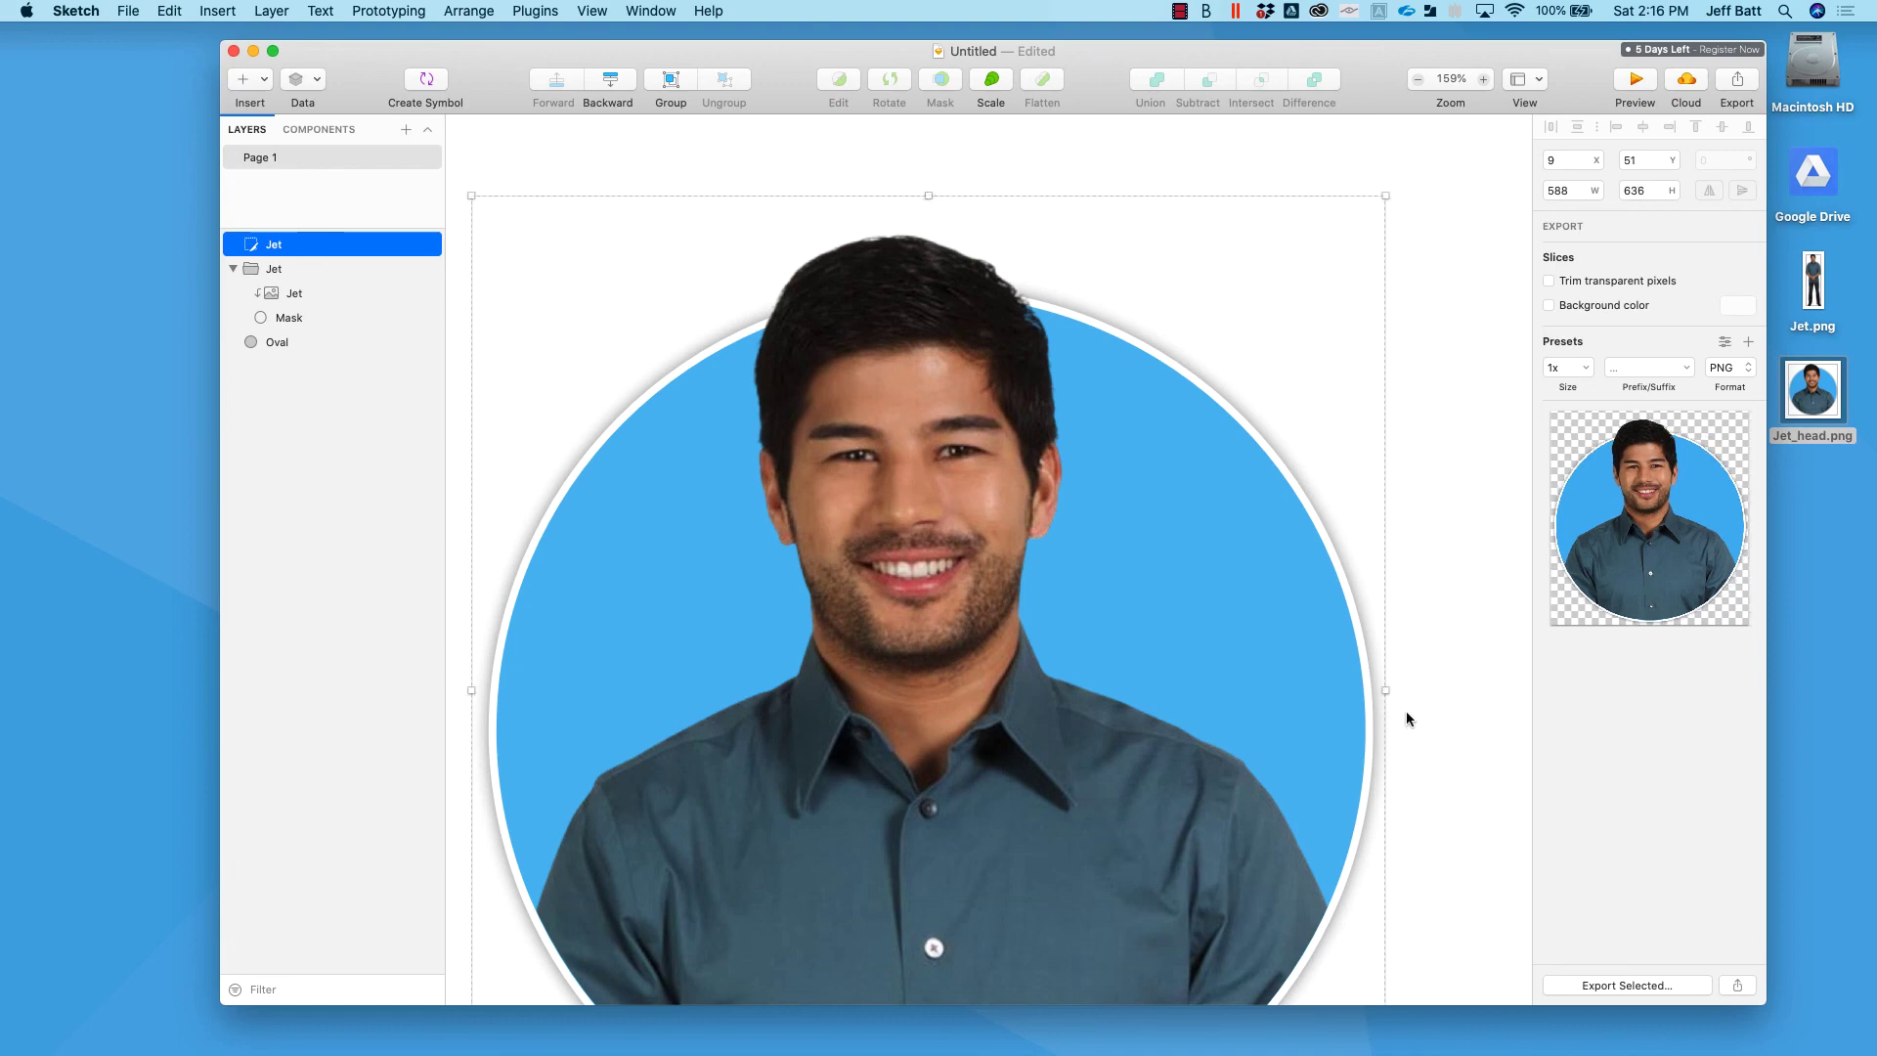
Re-export the slice as Jet_head.png, replacing the existing file on the Desktop
{"action": "left_click", "coordinate": [1620, 984]}
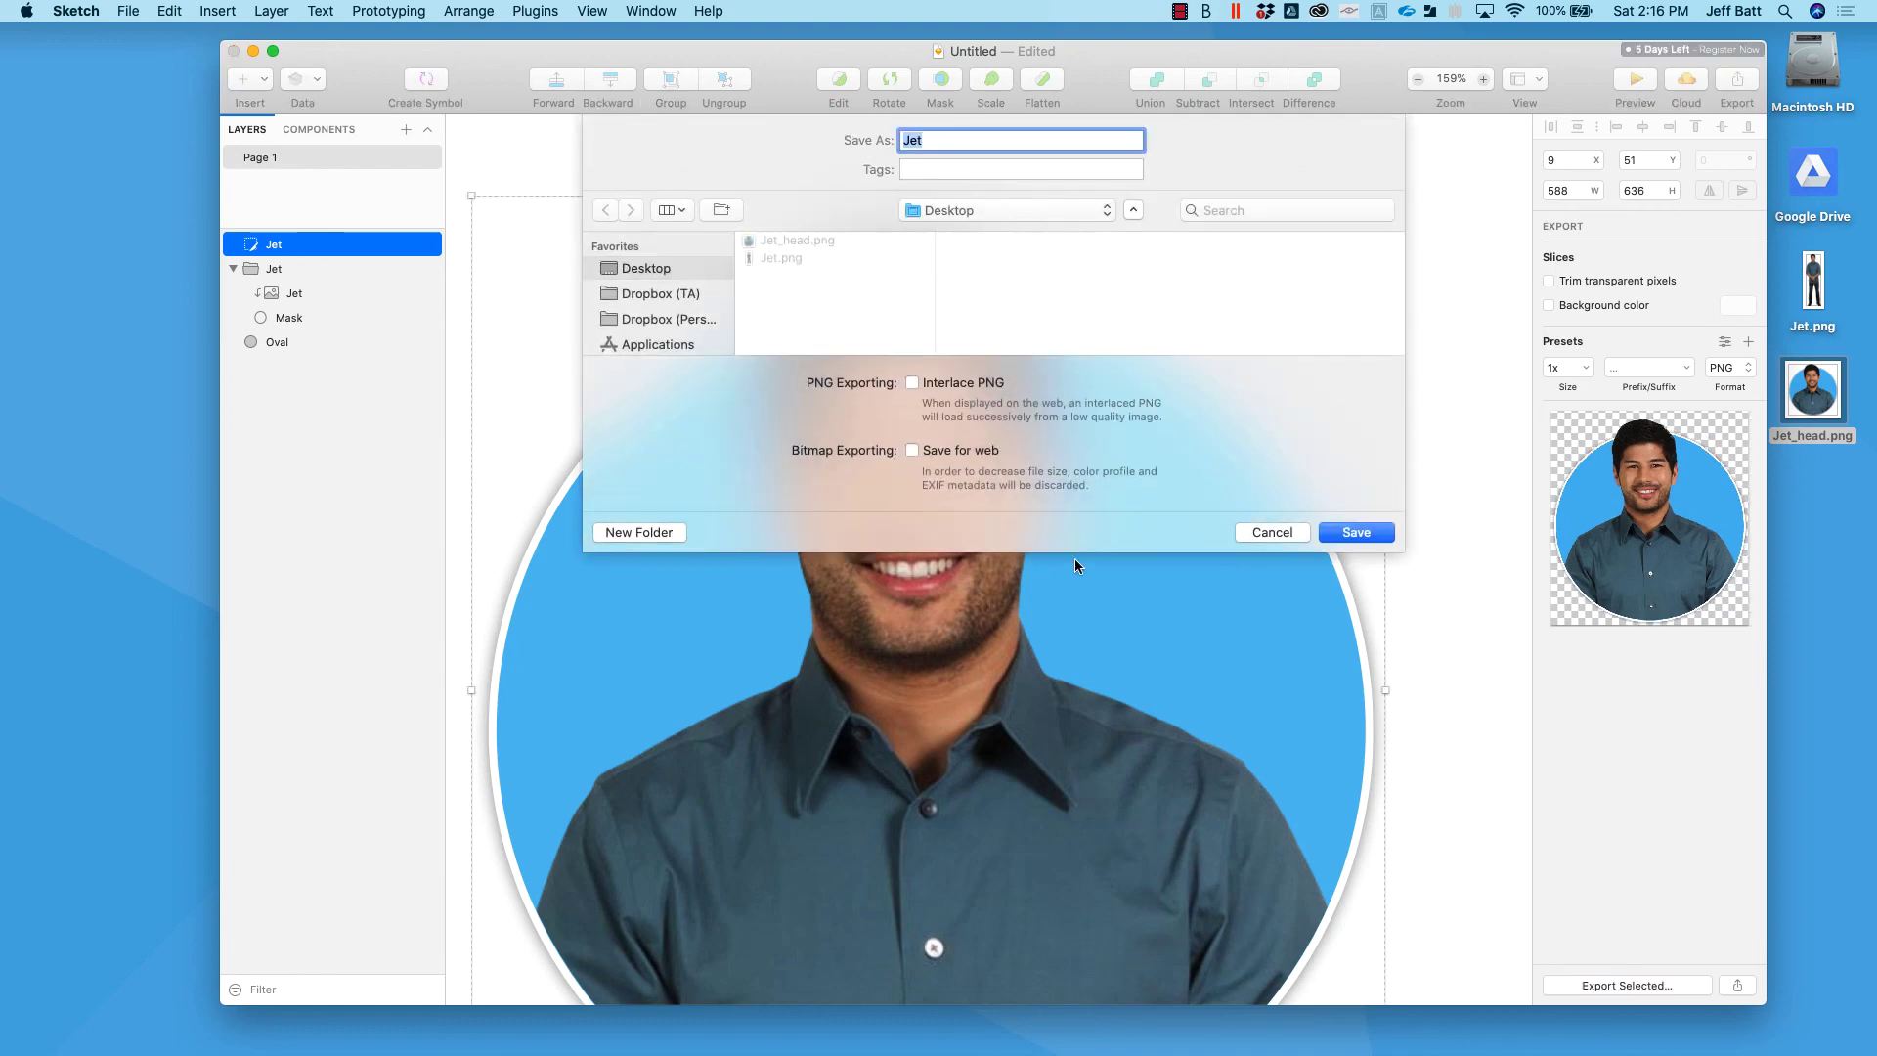
{"action": "left_click", "coordinate": [800, 240]}
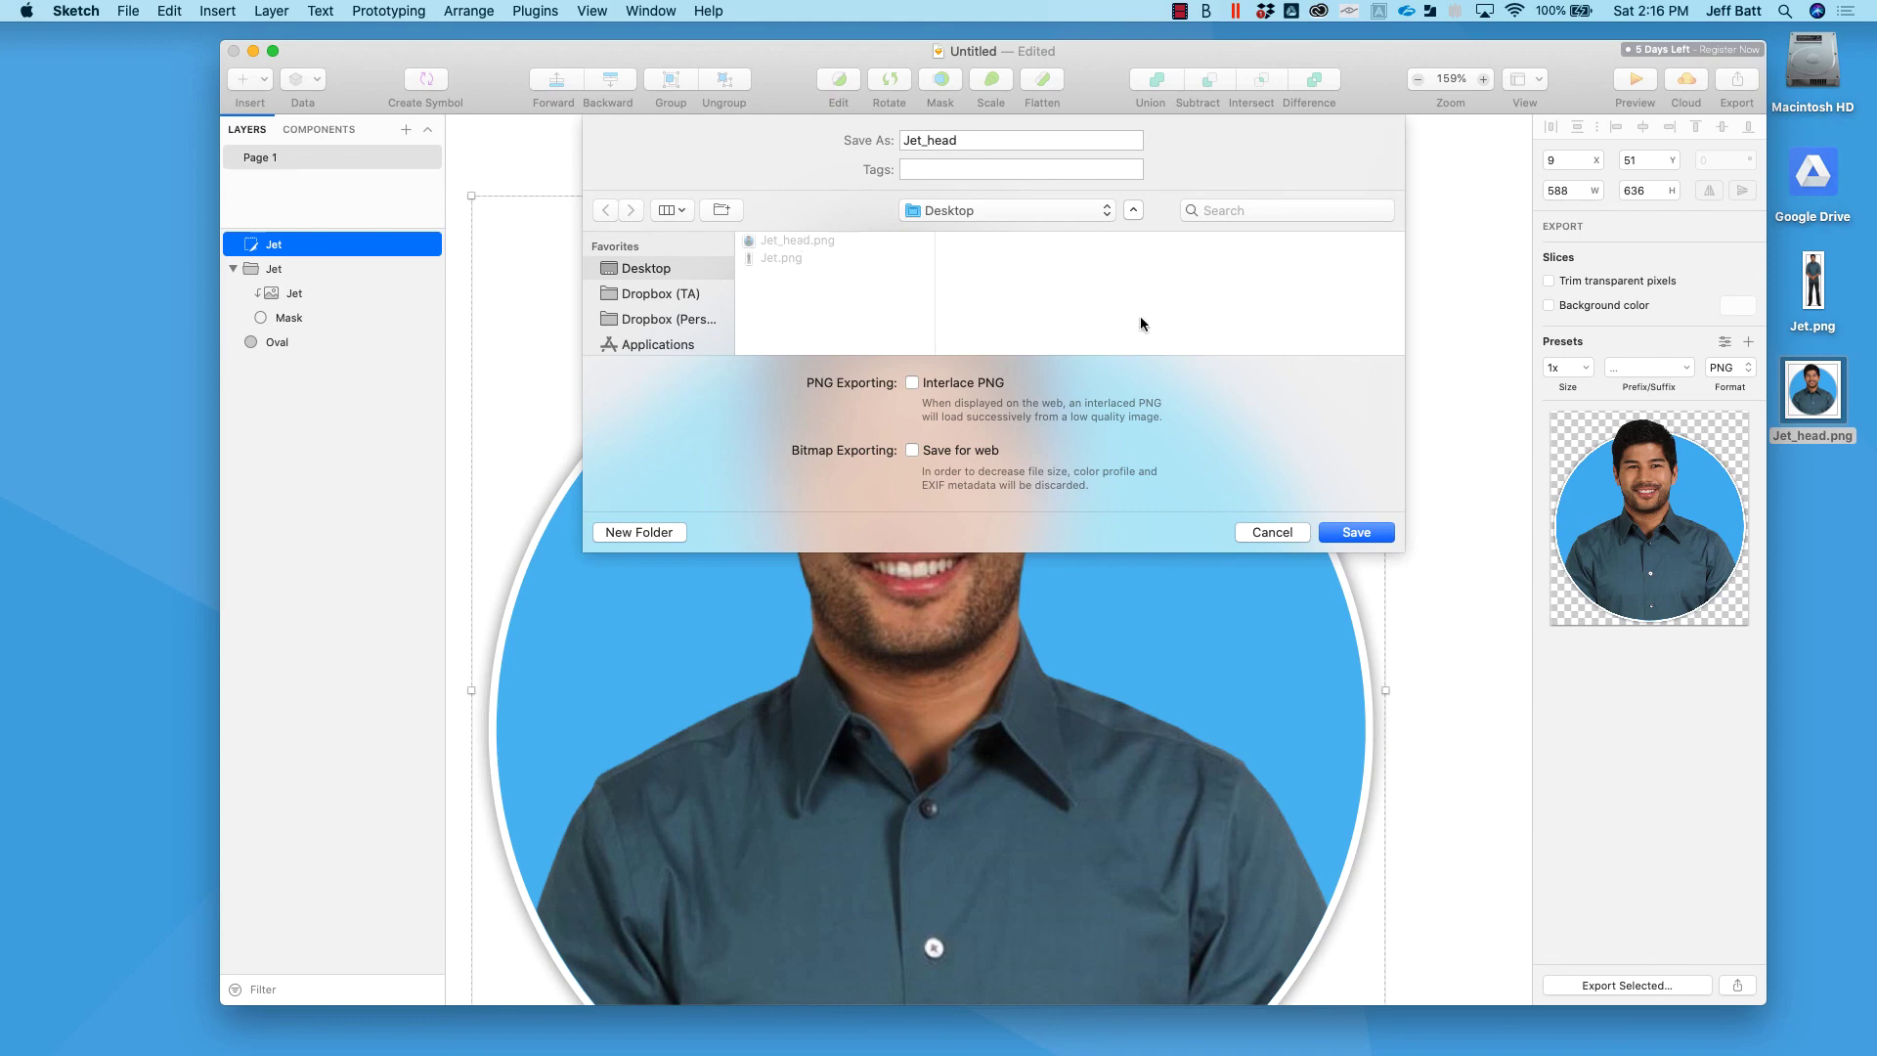
{"action": "left_click", "coordinate": [1368, 531]}
{"action": "left_click", "coordinate": [1036, 231]}
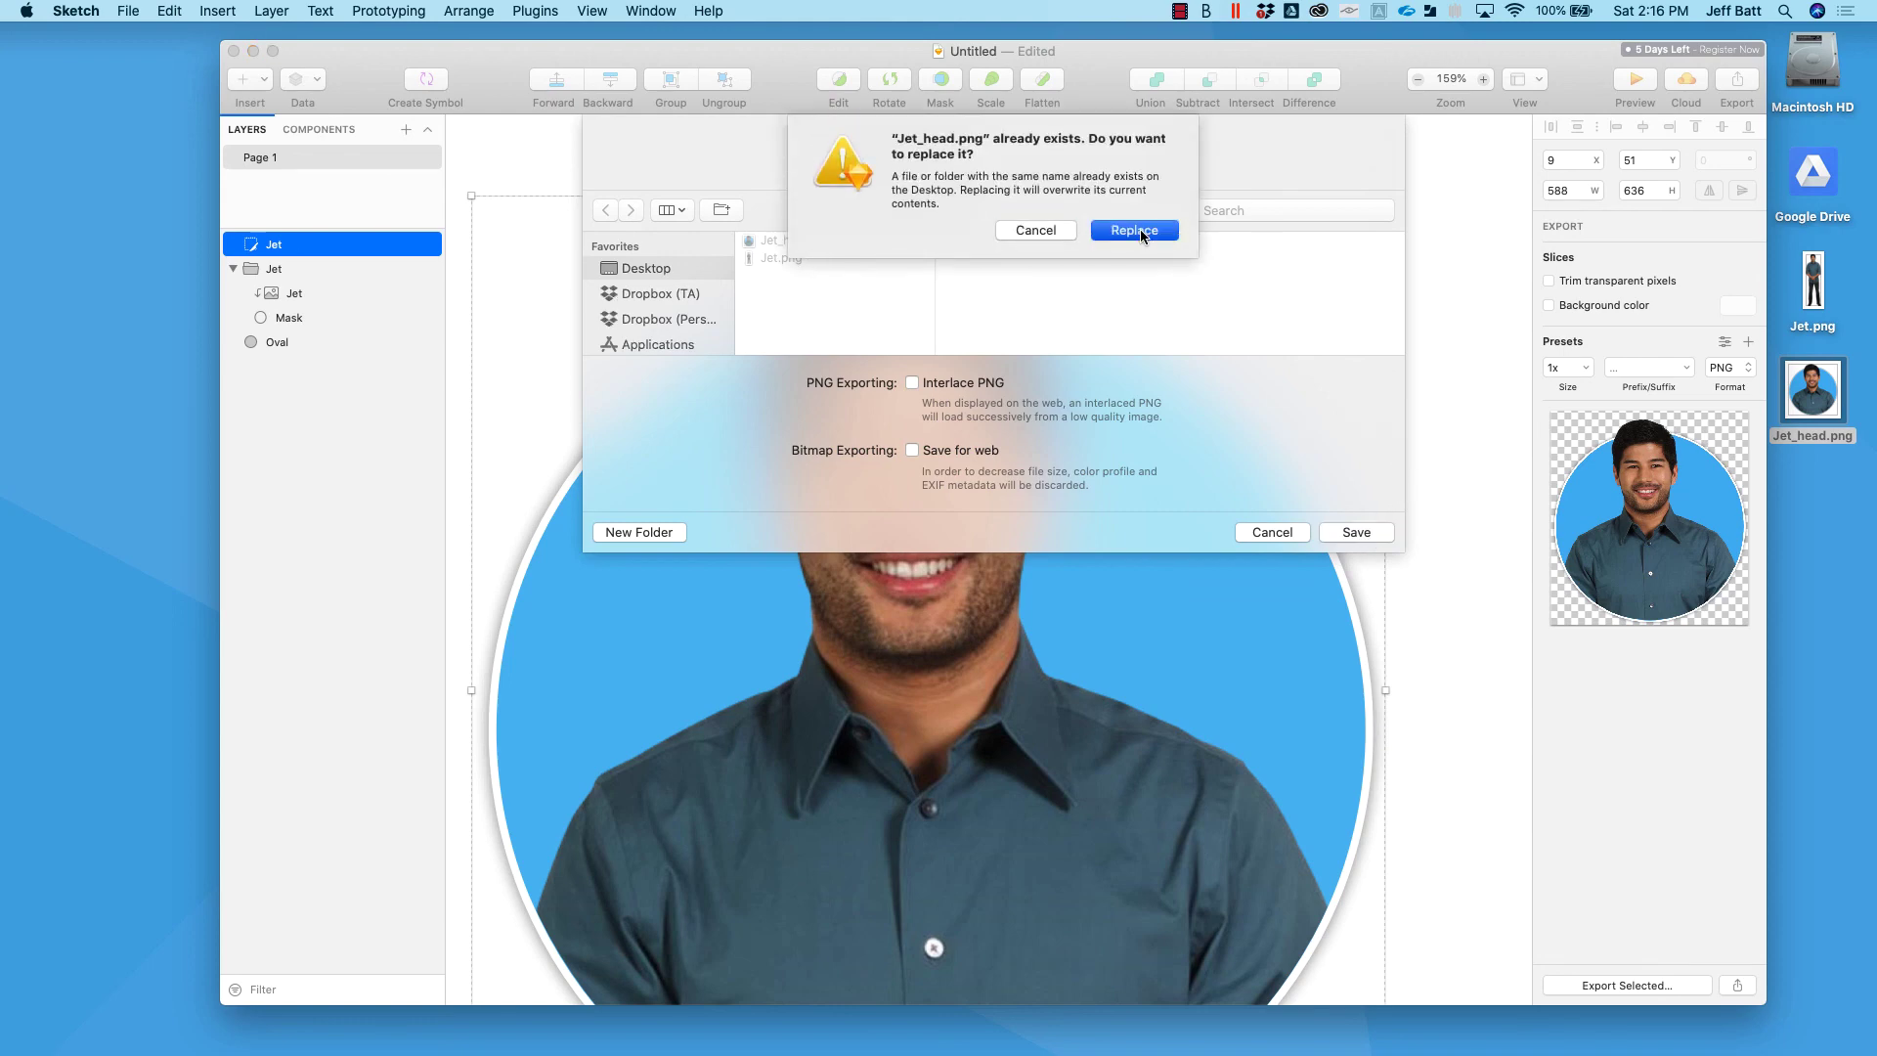
{"action": "double_click", "coordinate": [1812, 391]}
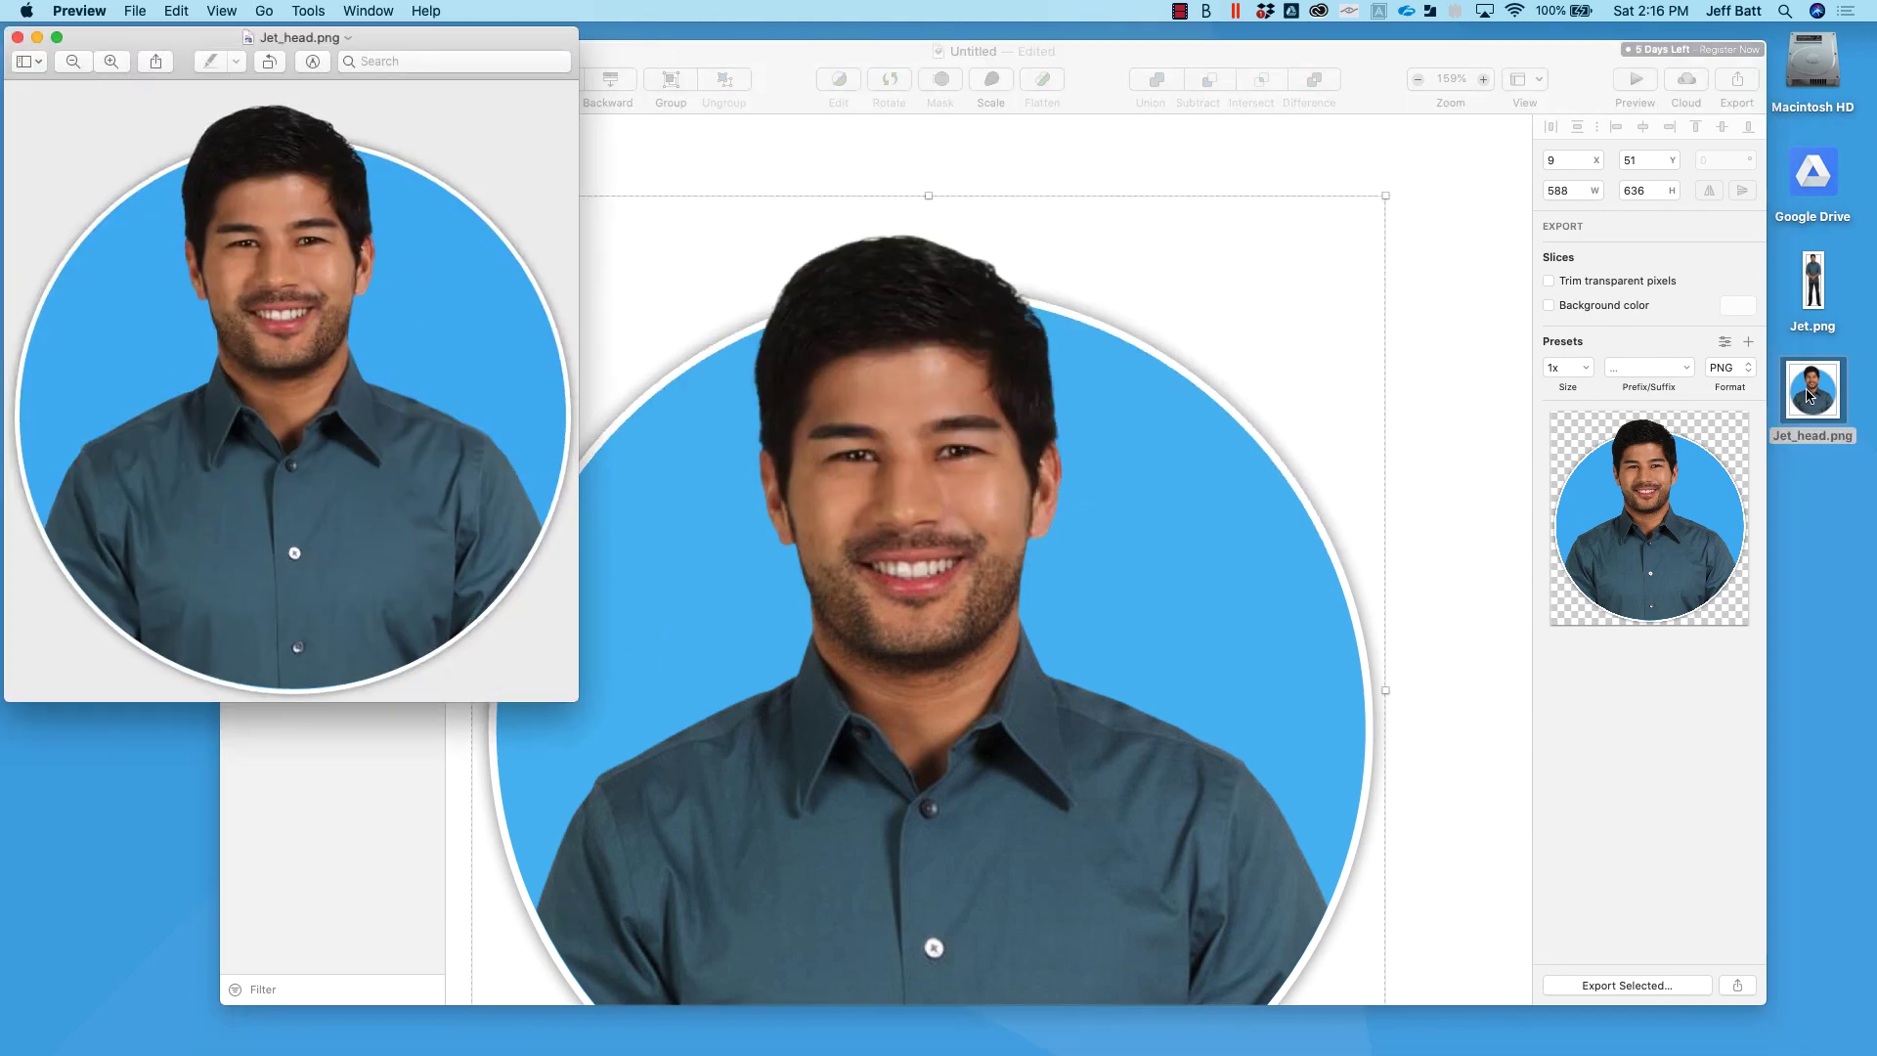